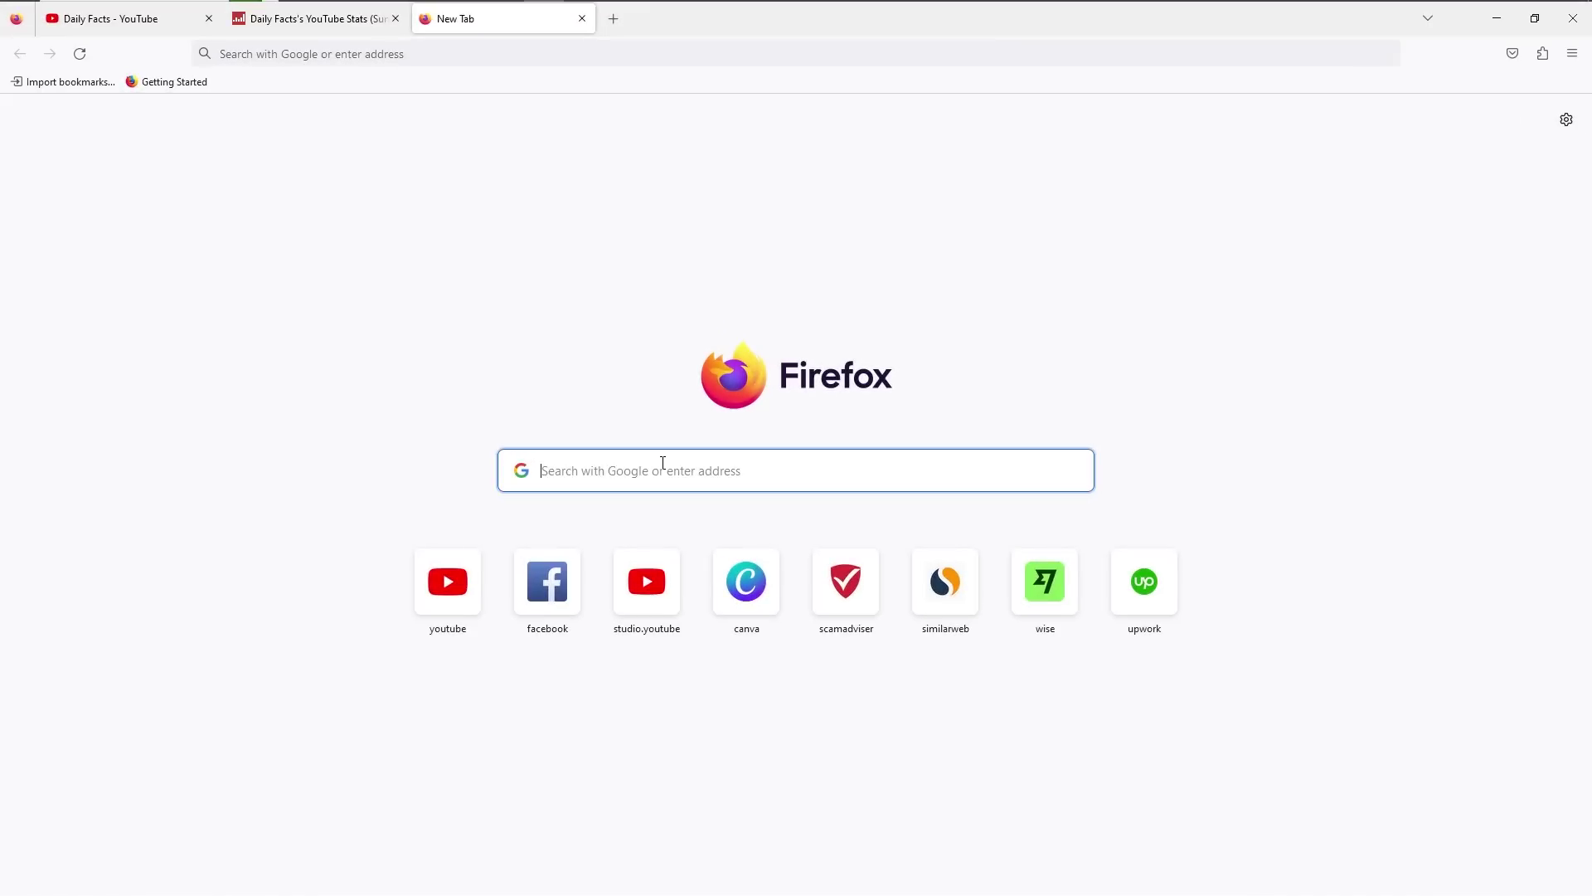
Step: Open the Canva website in the new browser tab
type("Canv")
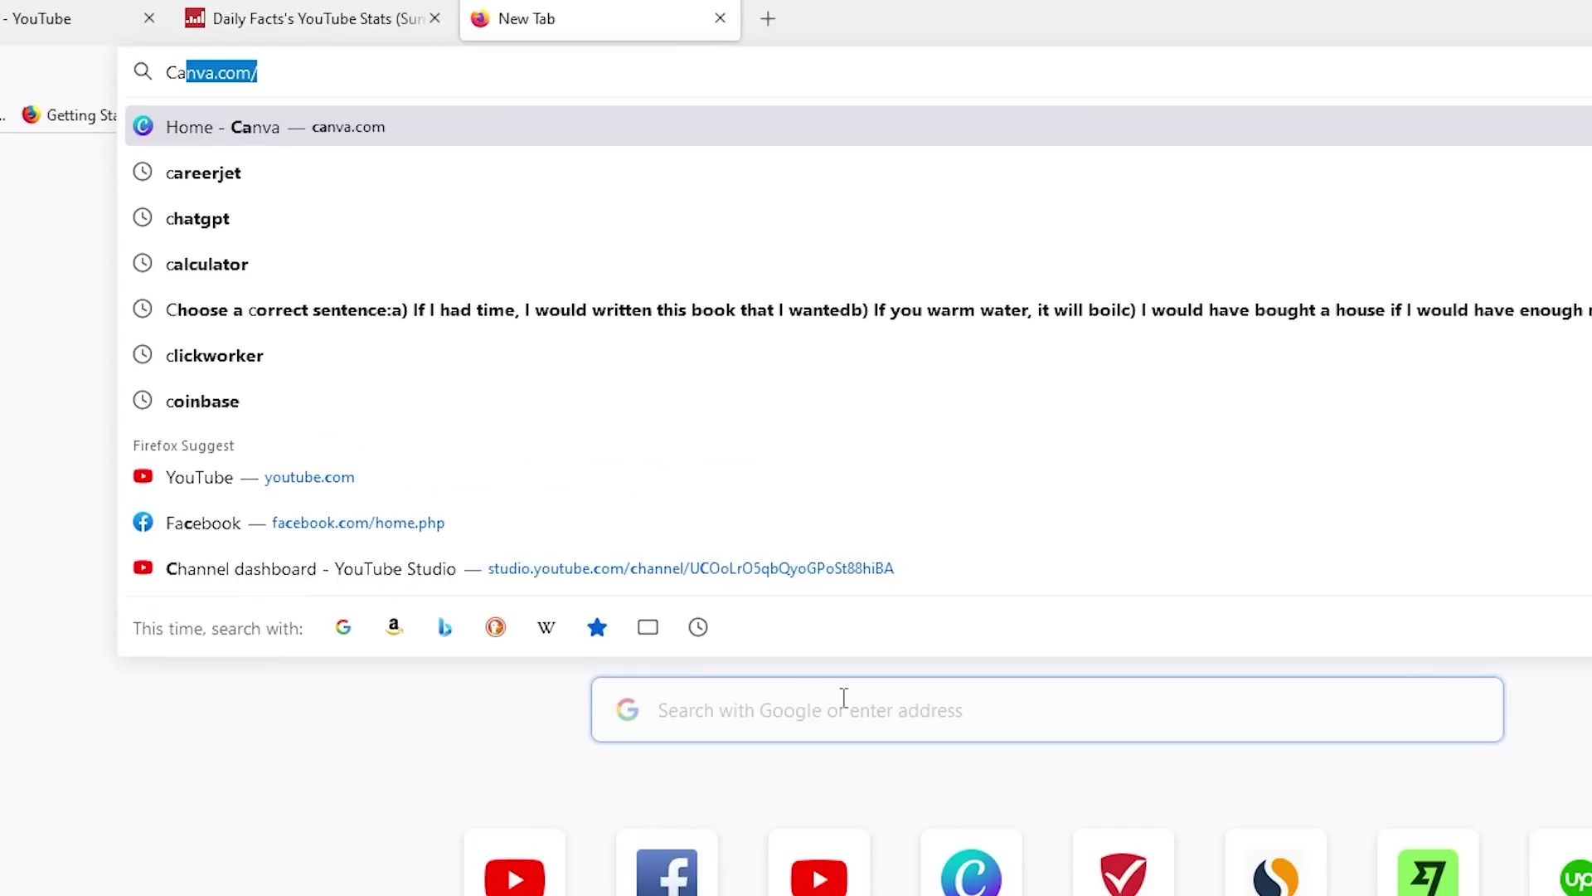
type("a")
key("Return")
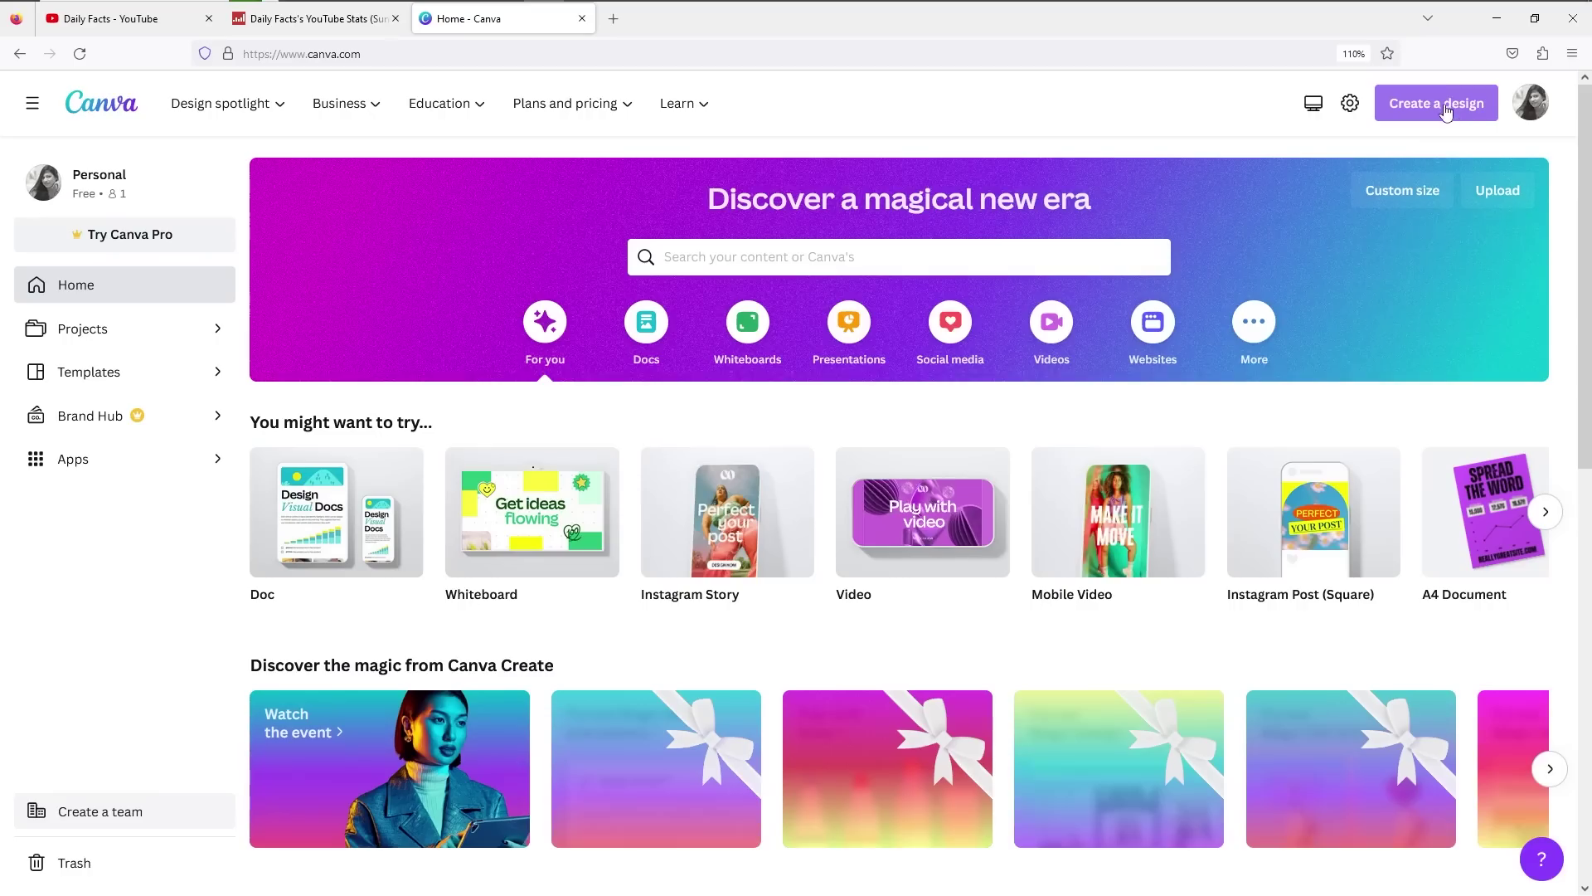
Step: Create a new Mobile Video design at 1080 × 1920 px, finding the format by searching for "Mobile"
left_click(1357, 173)
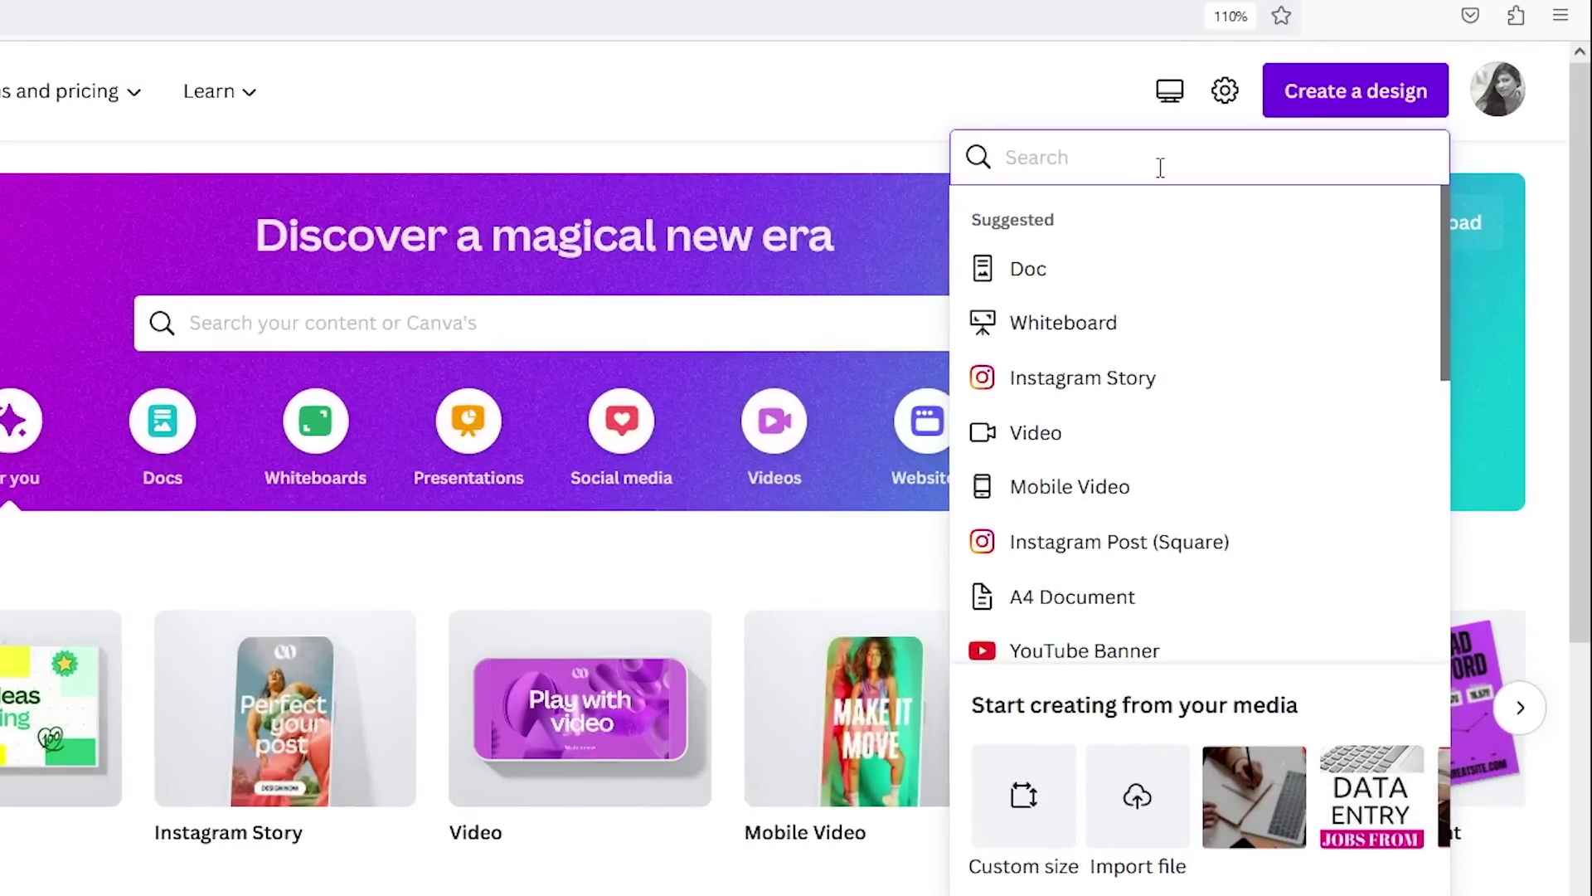
type("Mob")
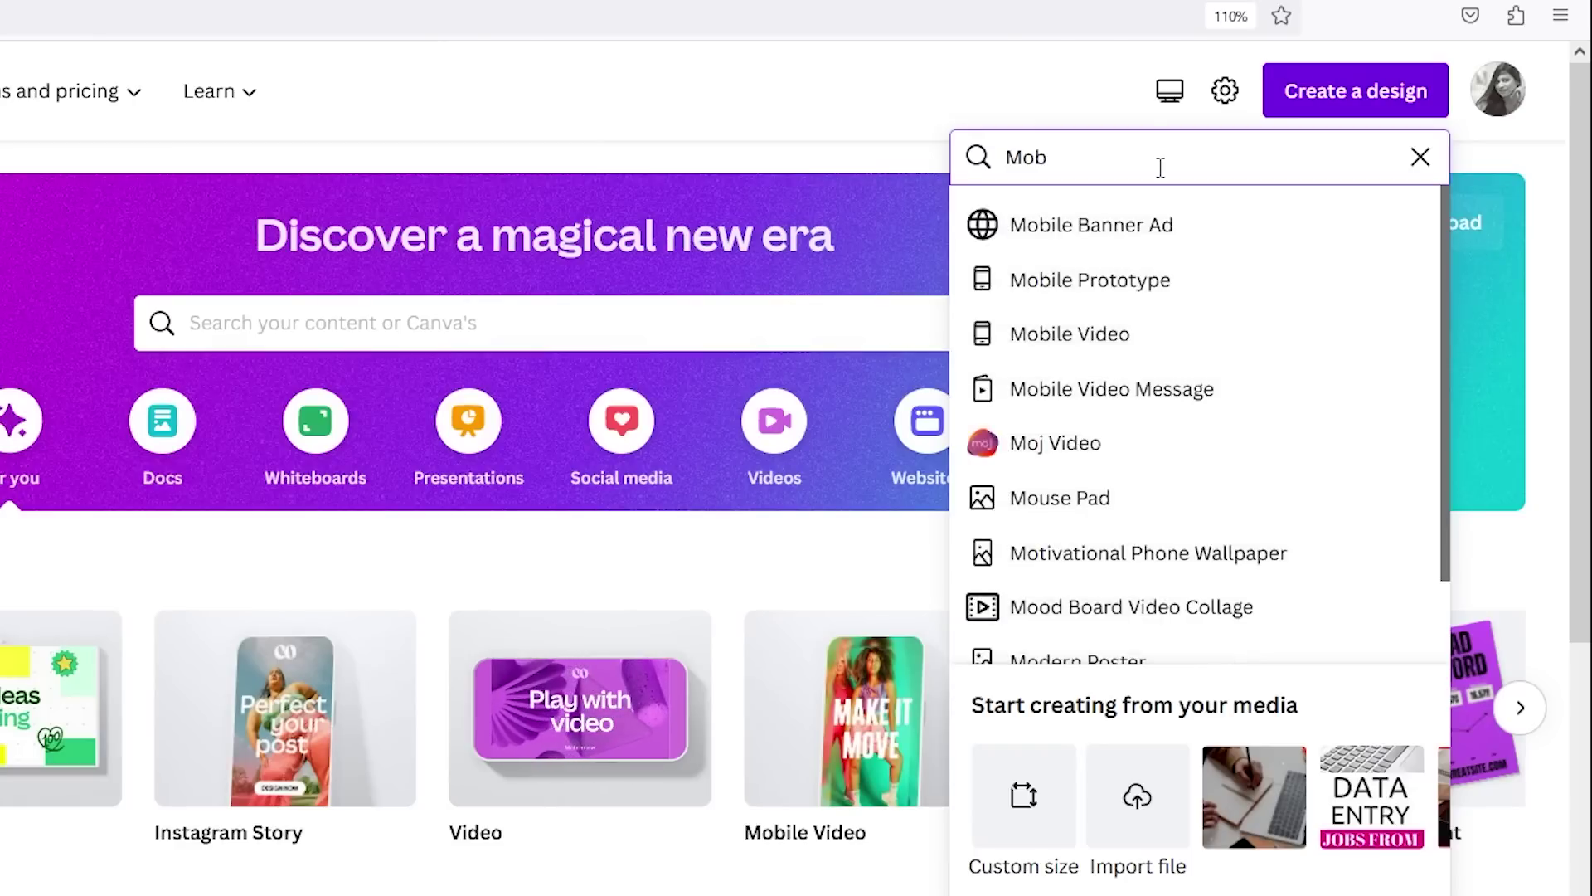
type("ile")
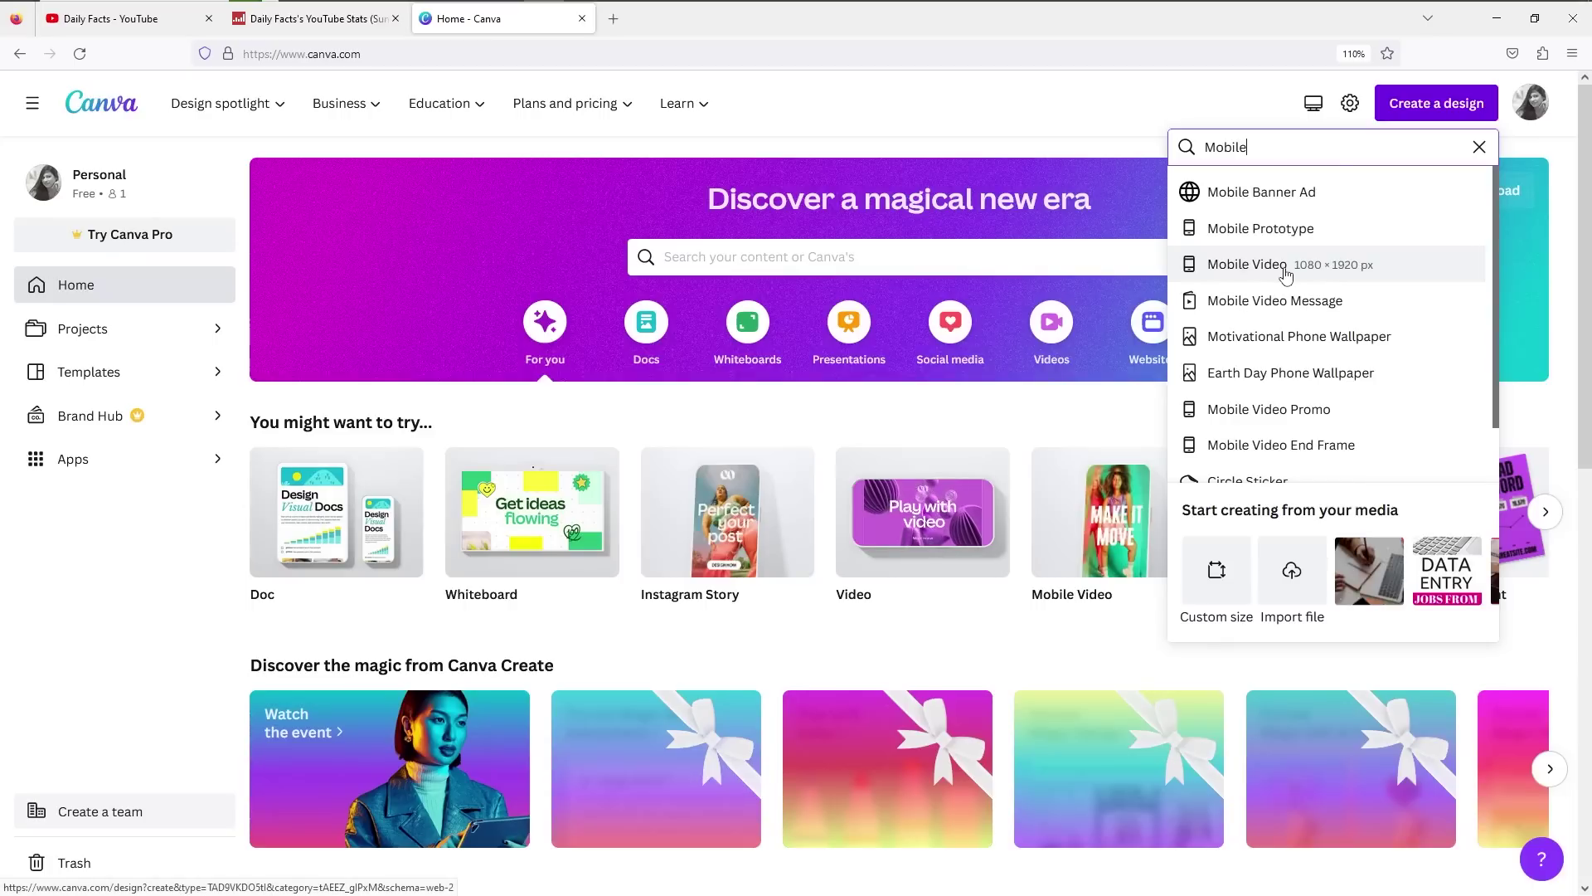
left_click(1286, 272)
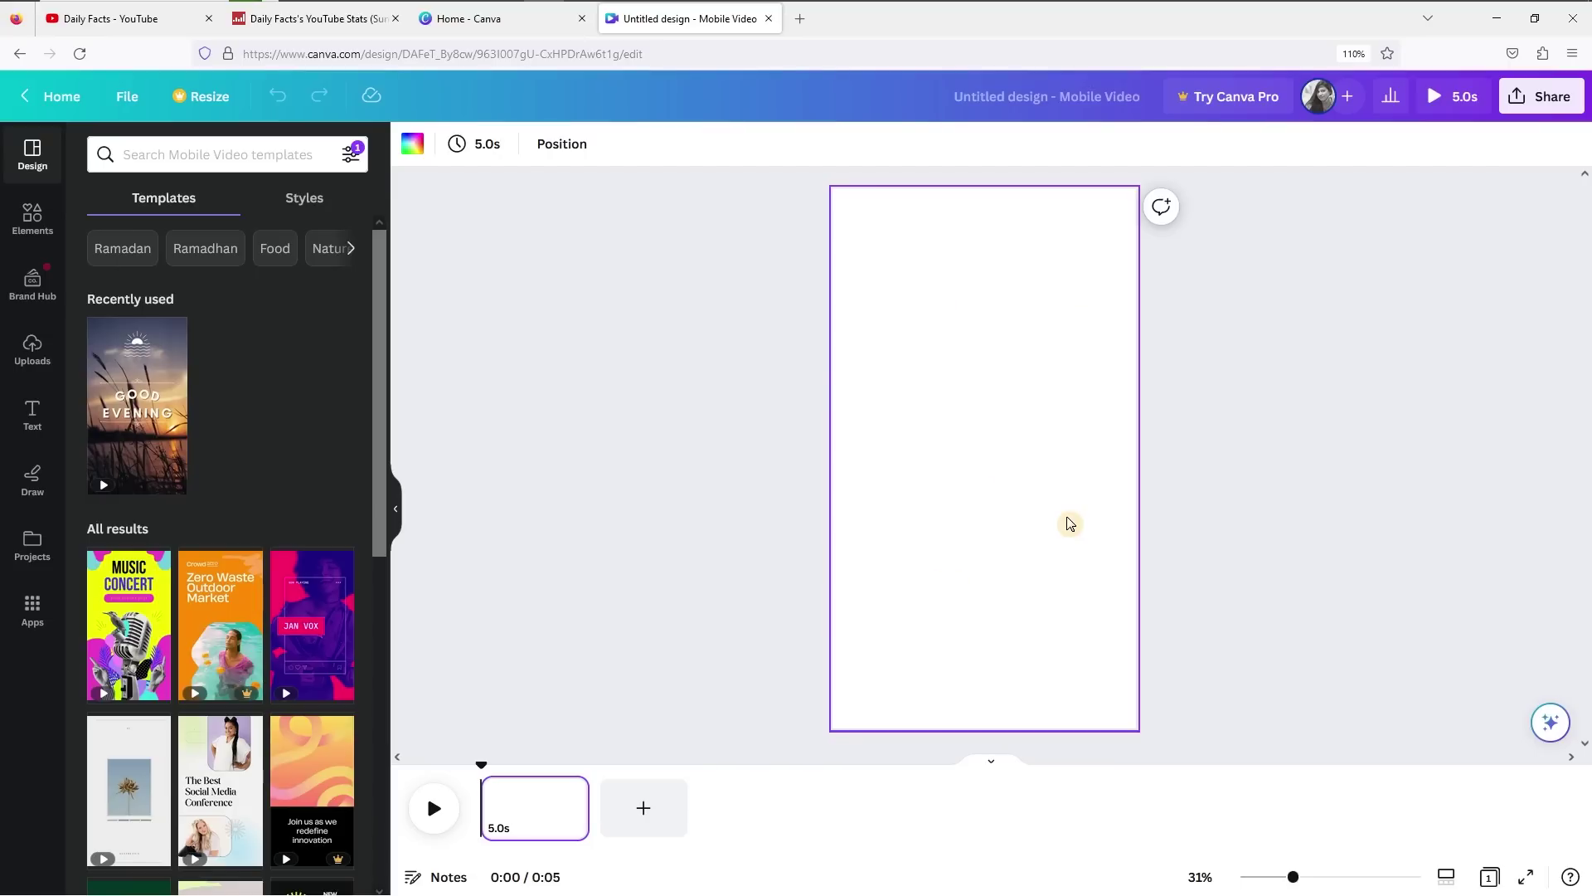
Step: Search the Mobile Video templates for "sunset" and apply the "Just keep moving forward." template to the page
left_click(192, 156)
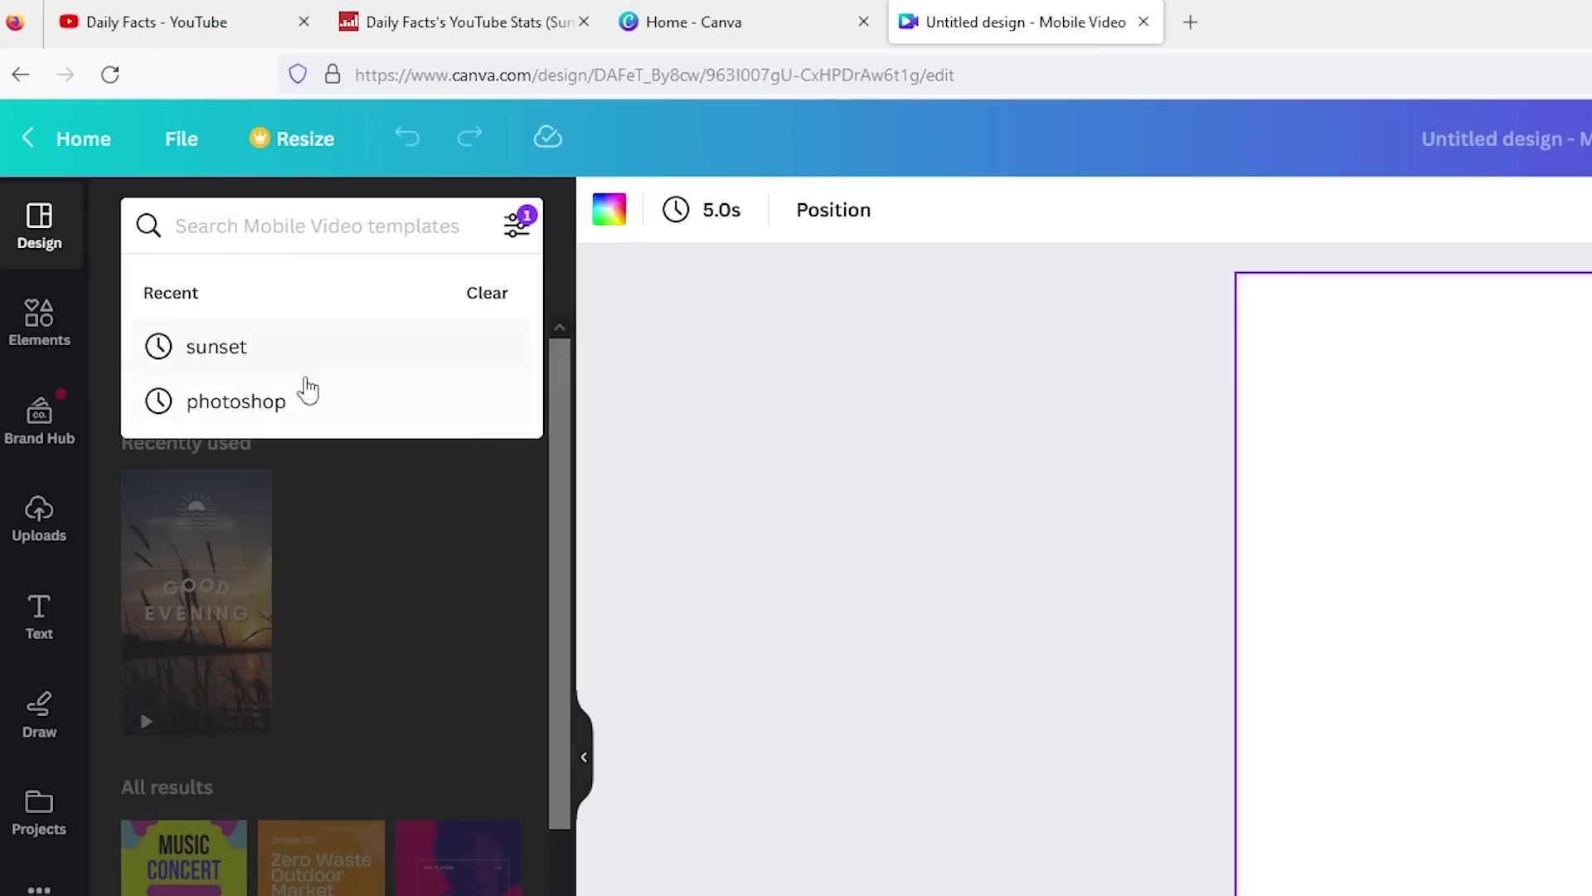
left_click(257, 347)
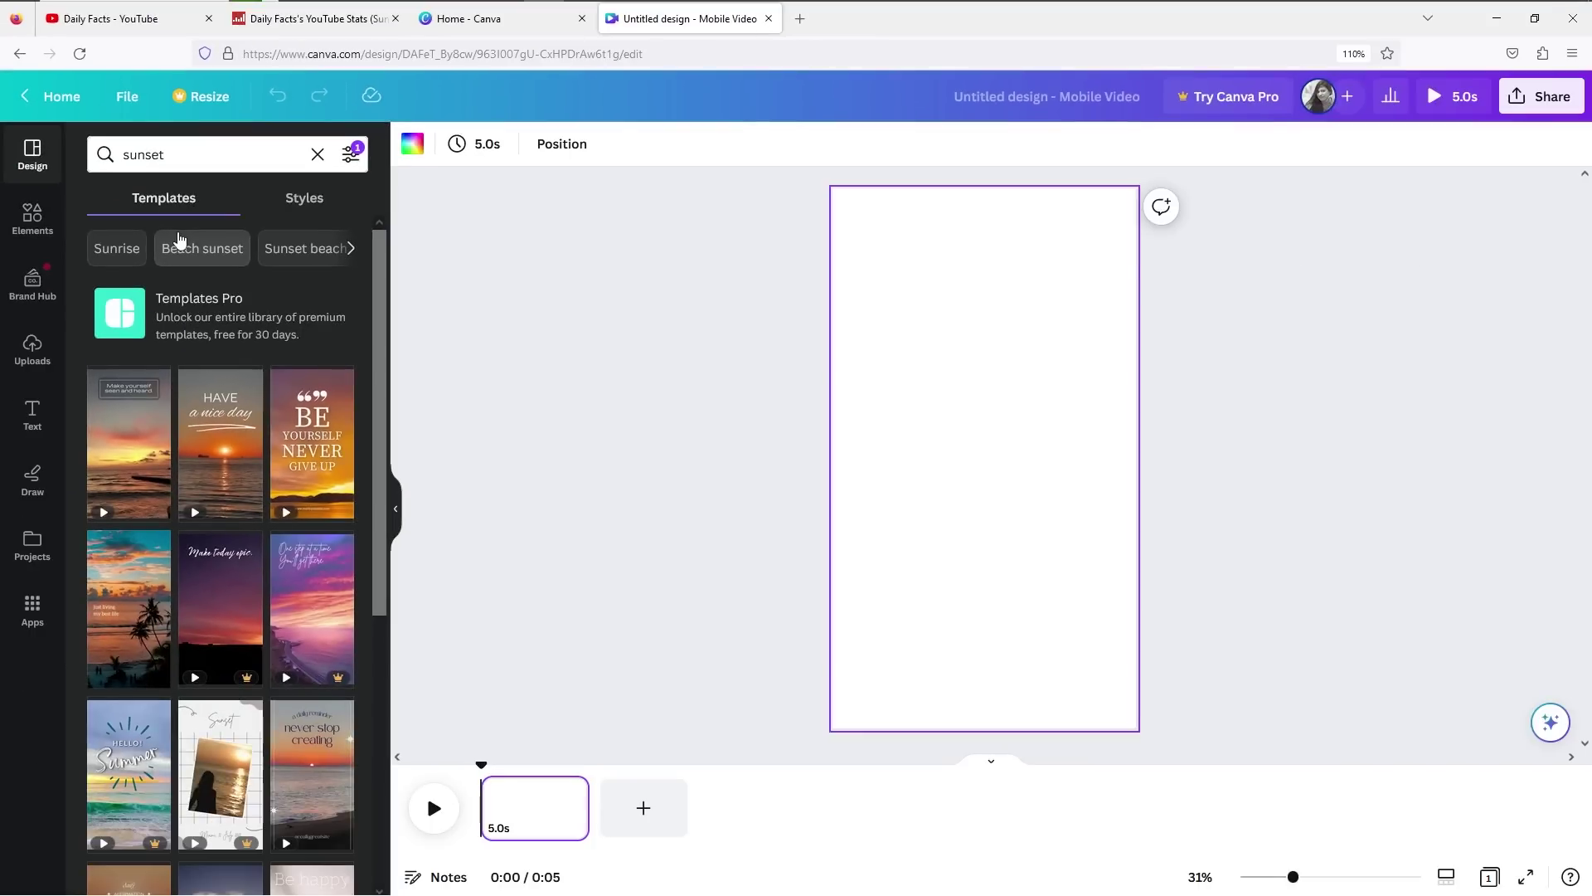
mouse_move(283, 500)
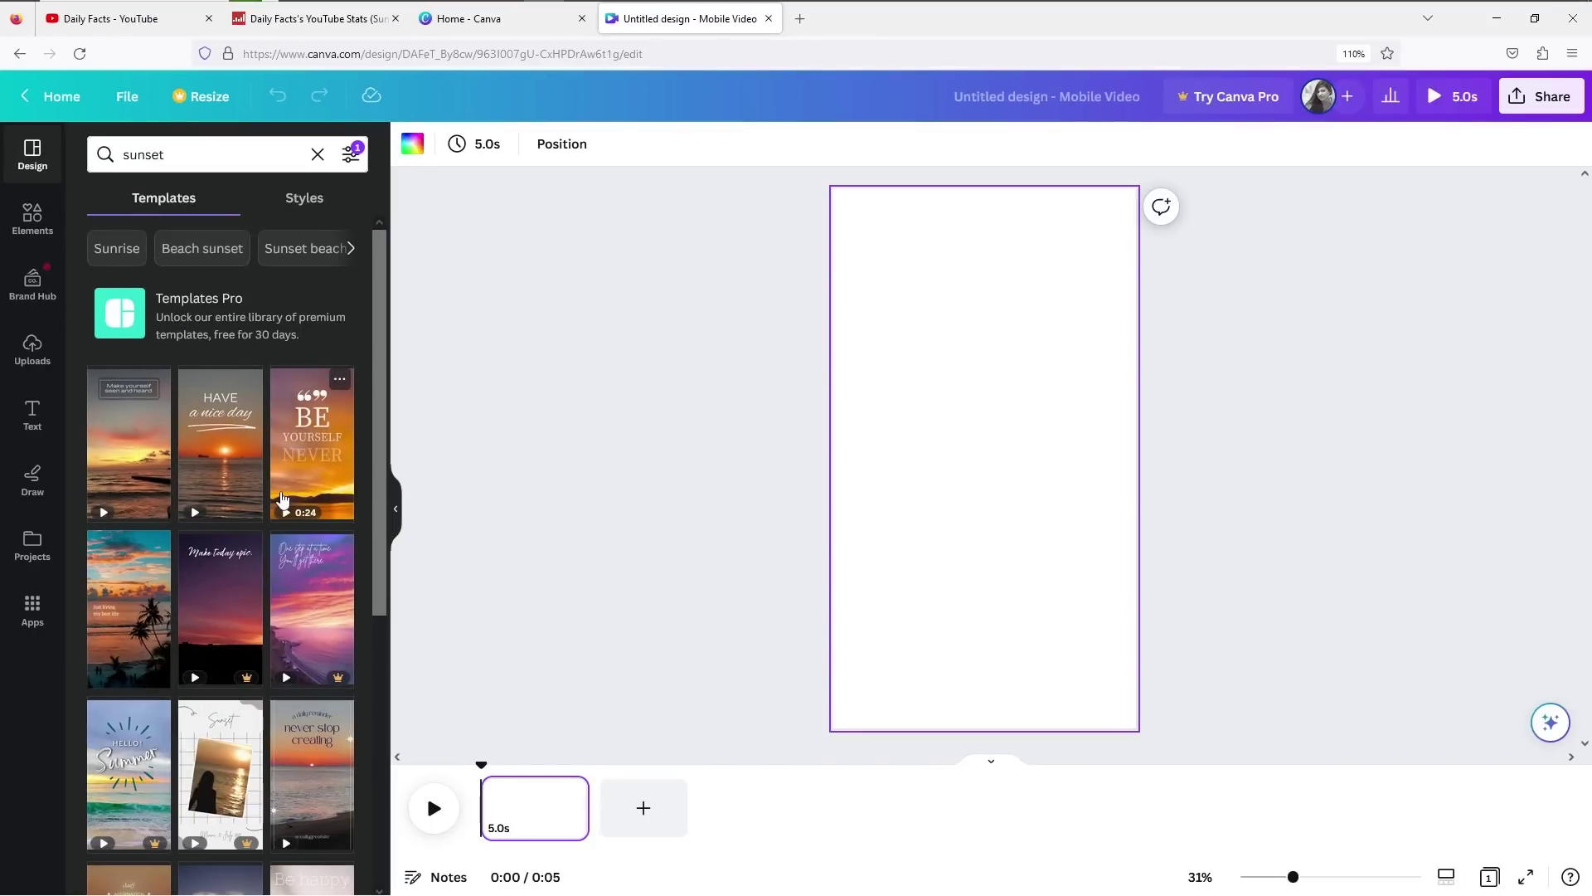
scroll(282, 500, "down", 3)
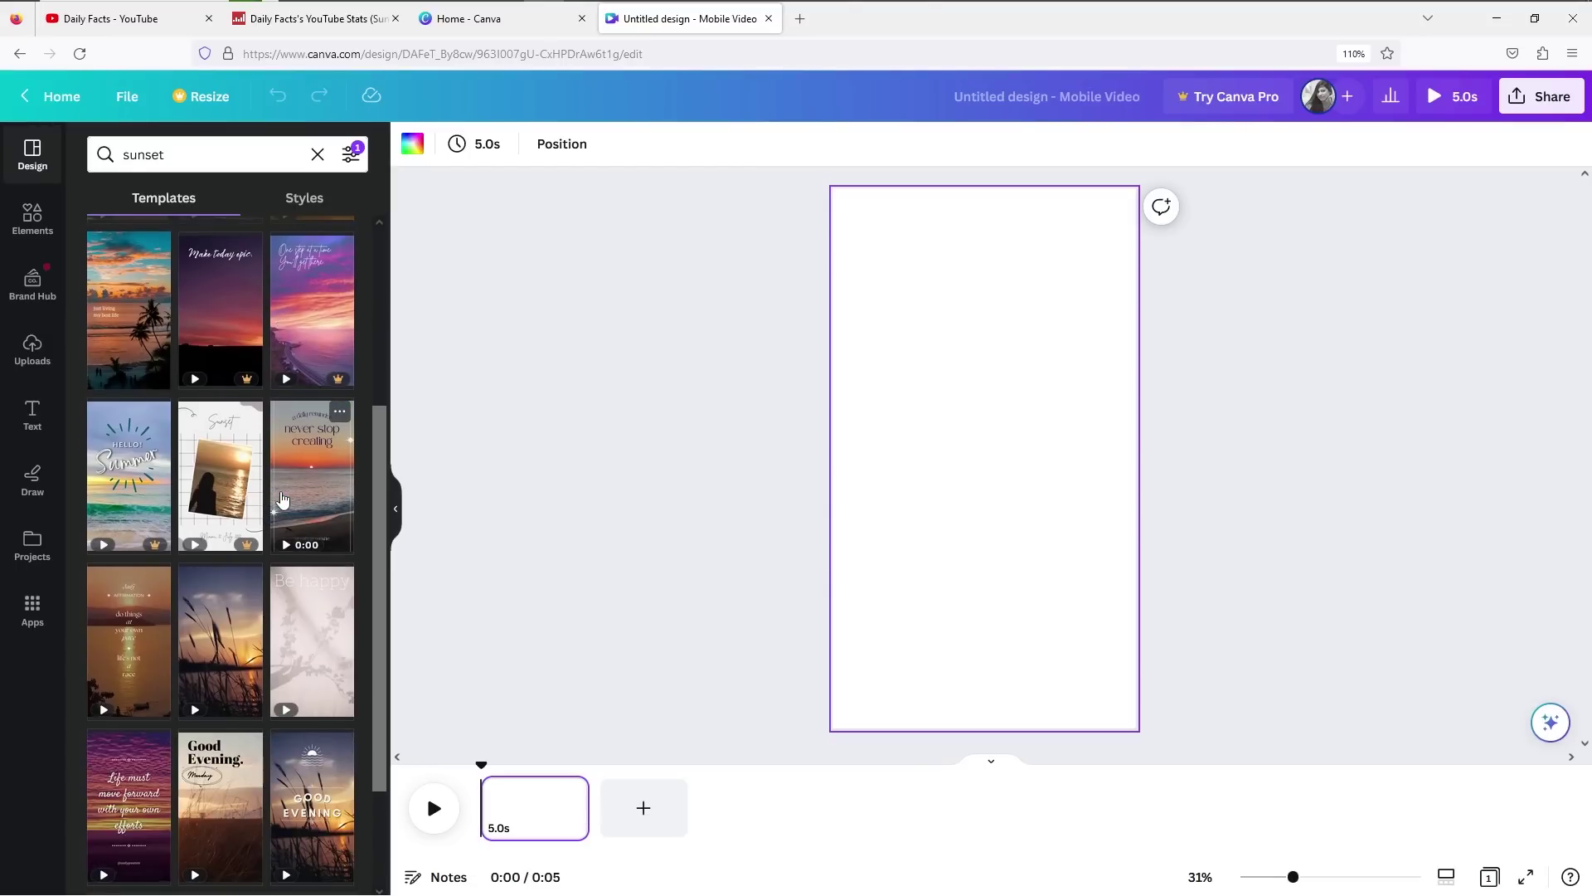
scroll(283, 498, "down", 2)
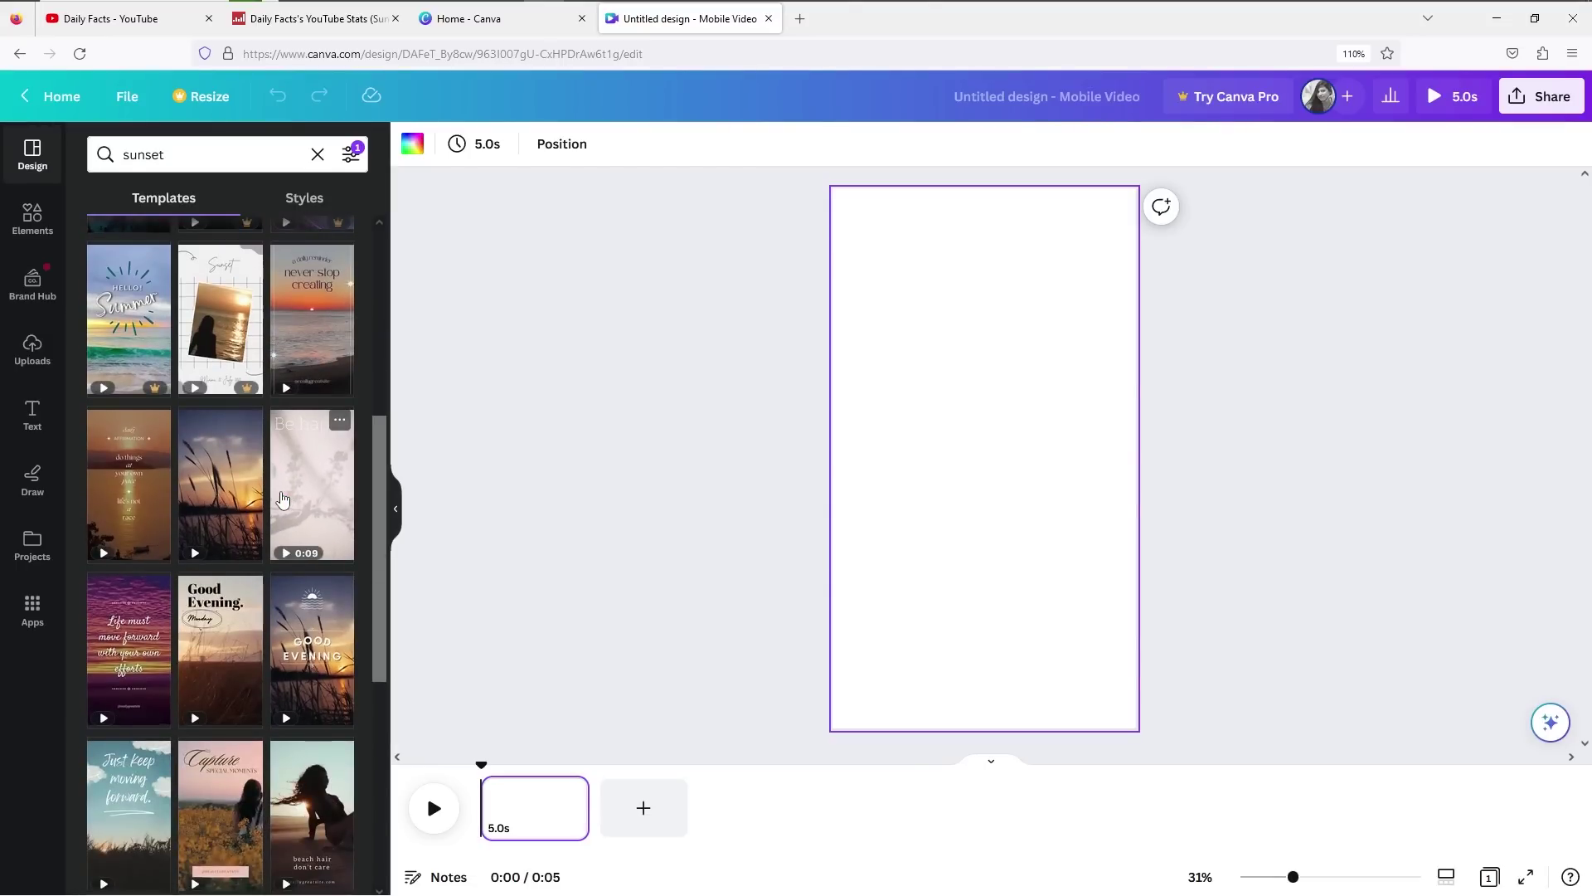
scroll(282, 498, "down", 2)
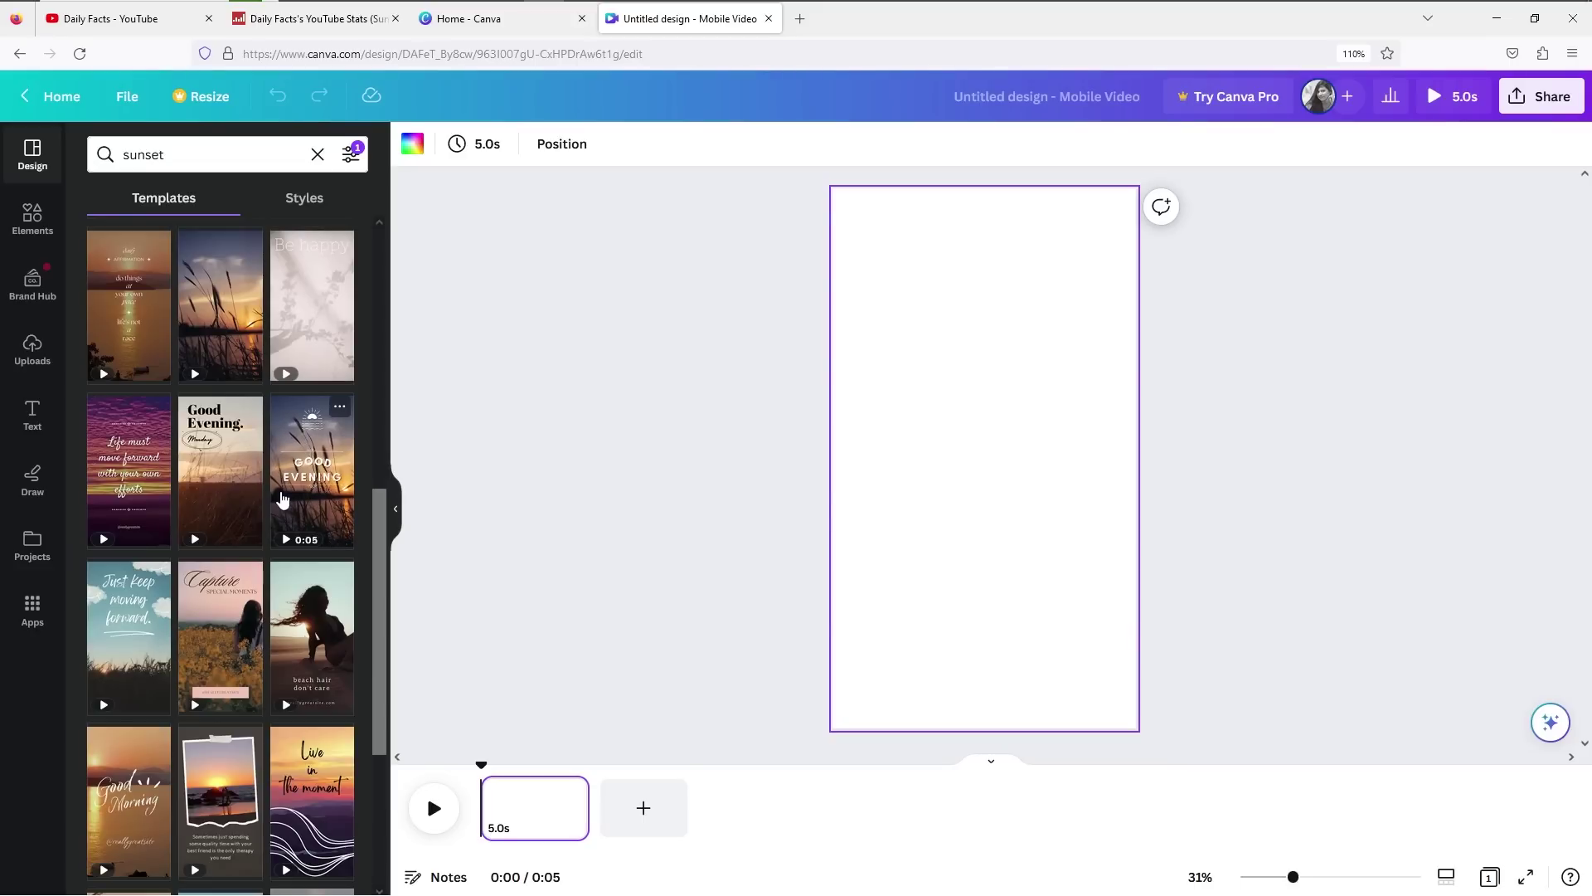
scroll(283, 498, "down", 2)
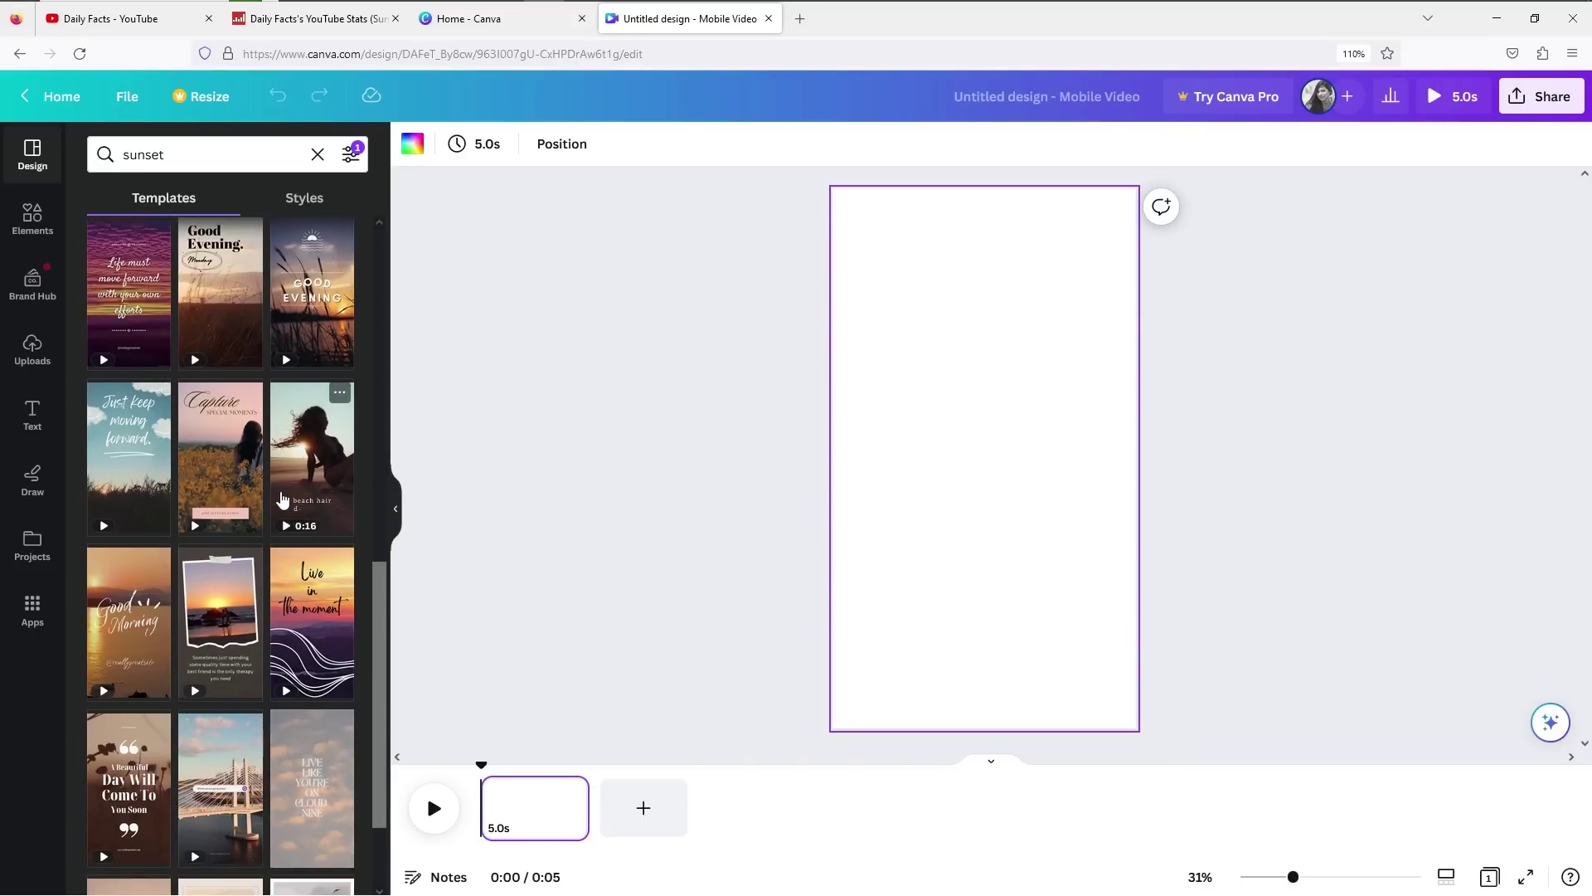
scroll(283, 498, "down", 1)
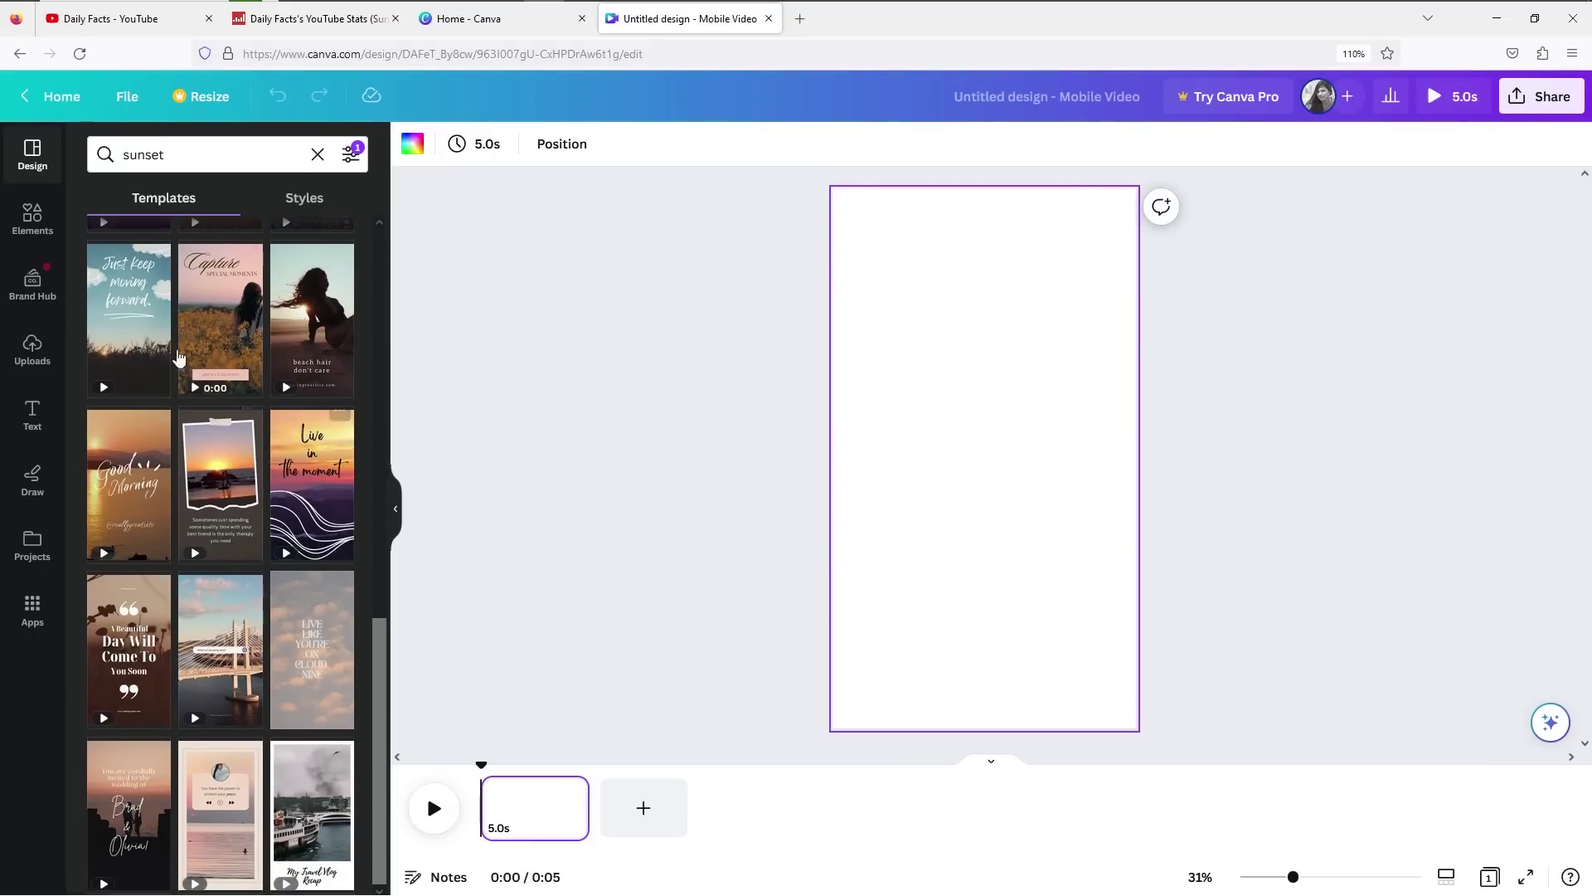
left_click(149, 342)
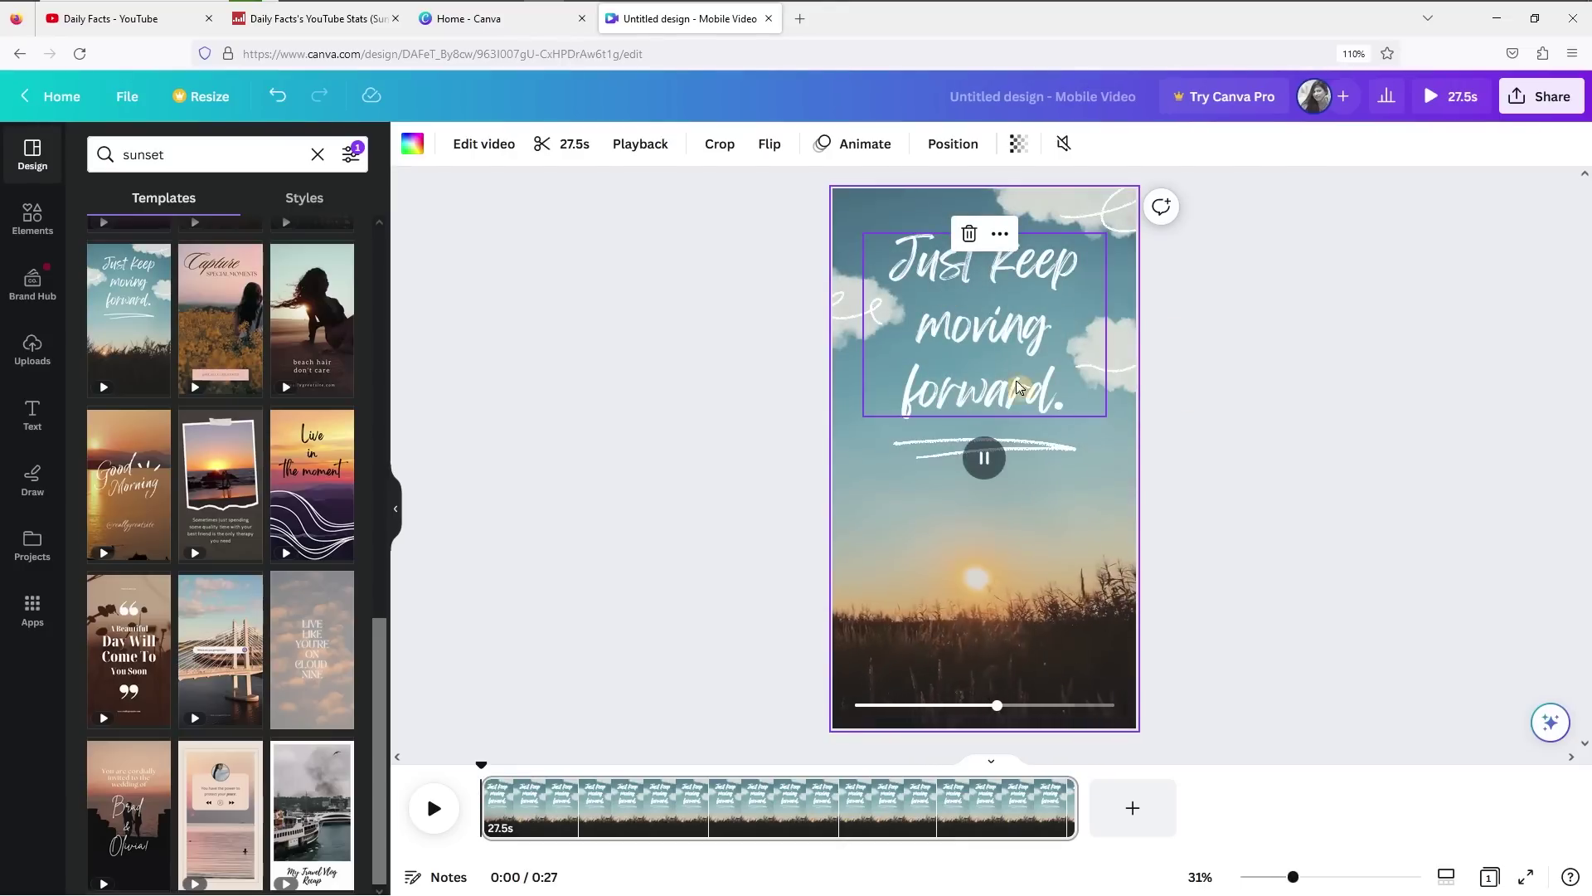
Step: Delete the quote text, its underline and the white scribbles on the clouds, and preview the remaining video
left_click(965, 286)
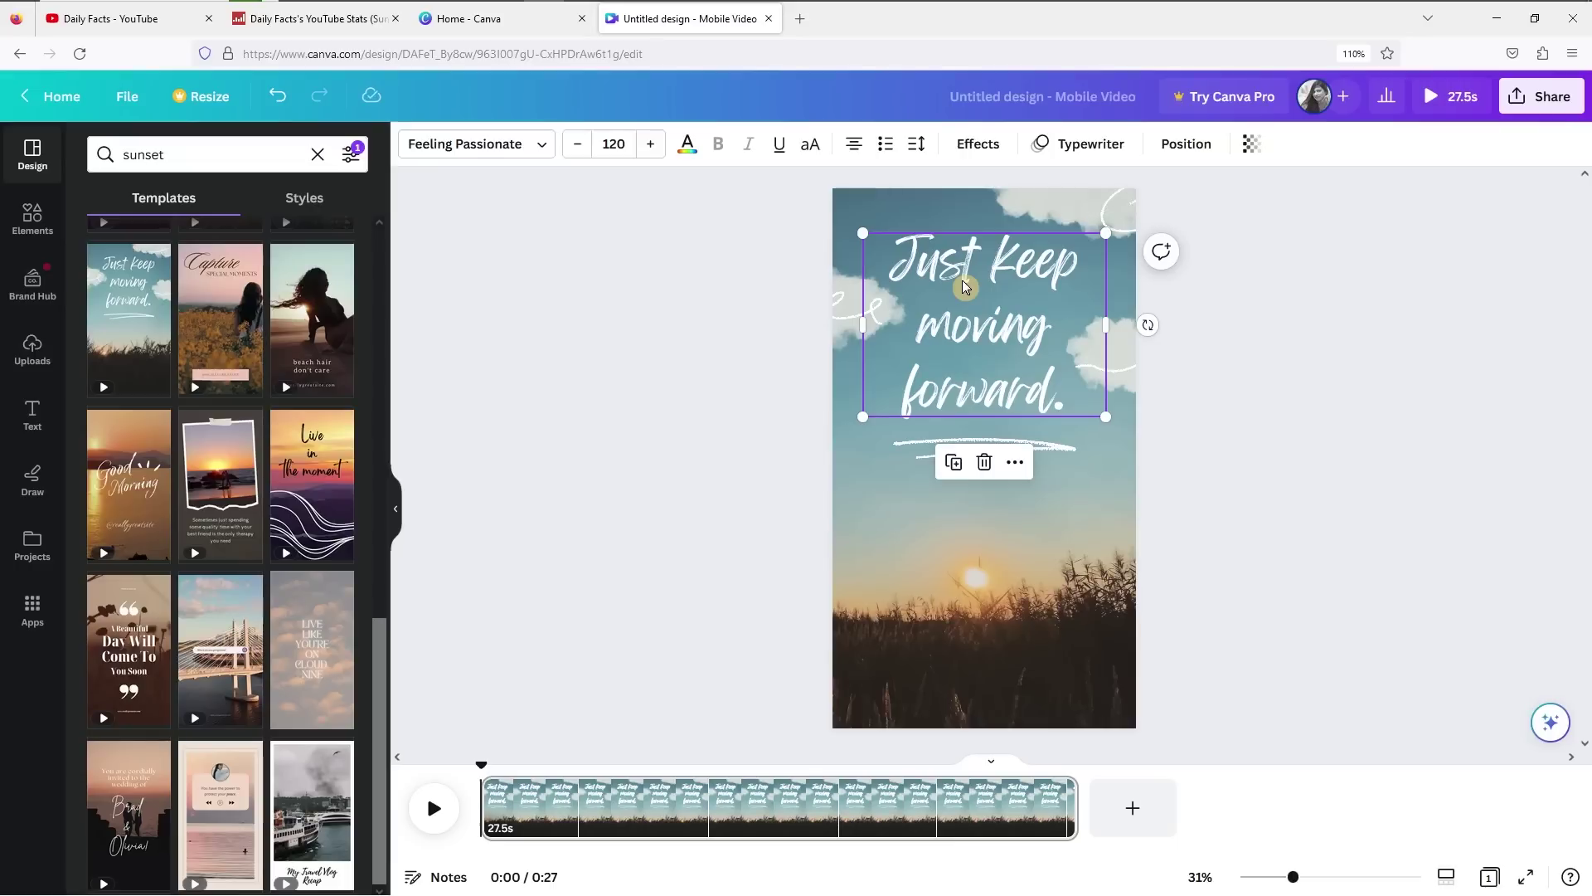
key("Delete")
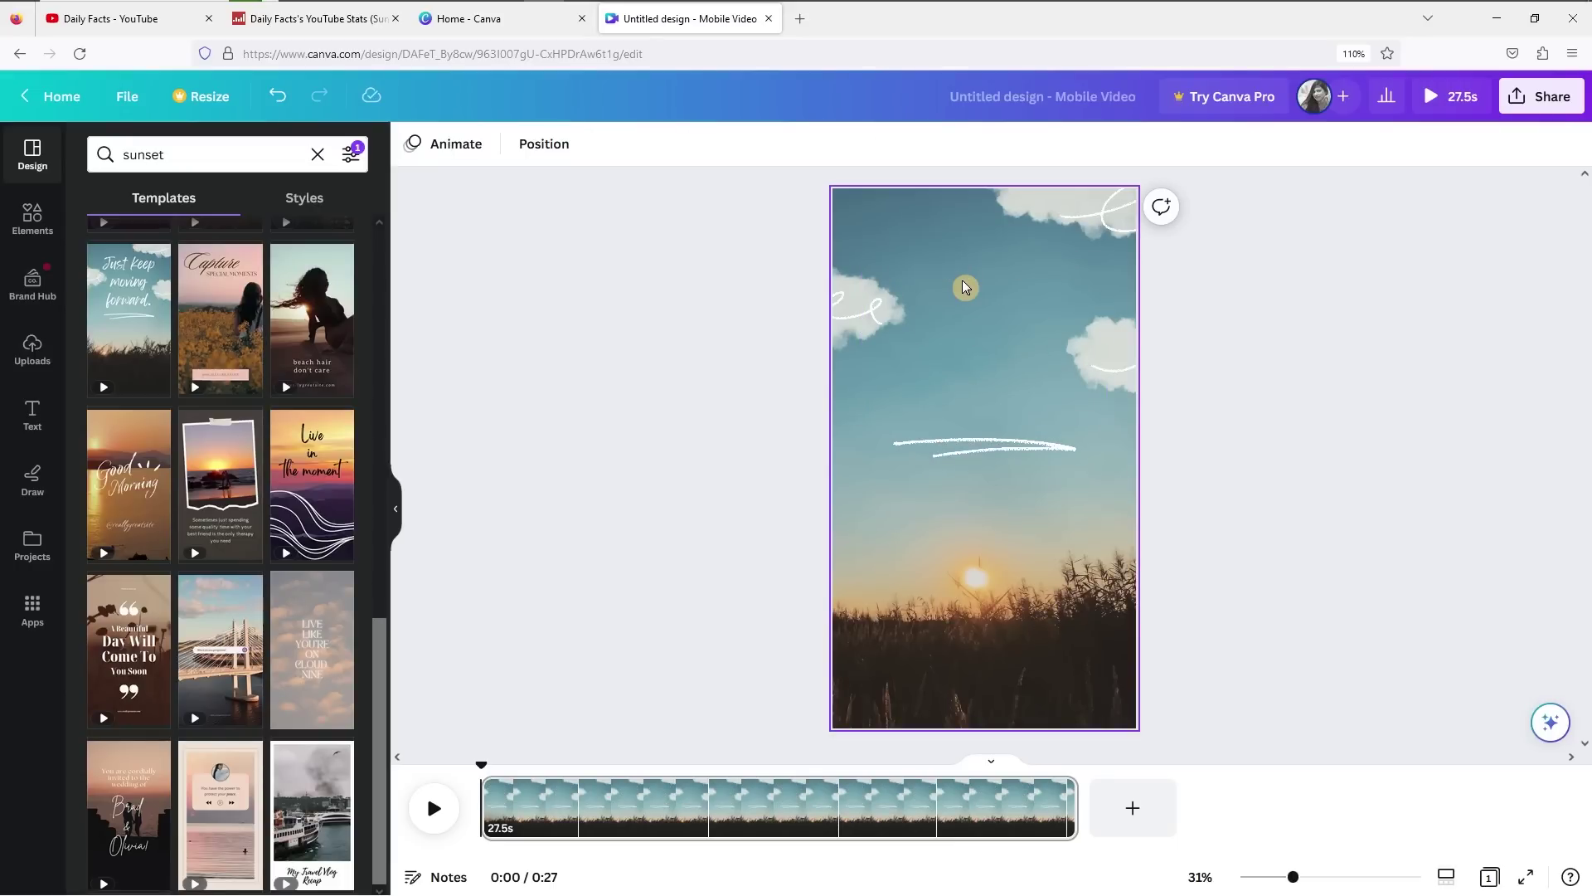
left_click(985, 448)
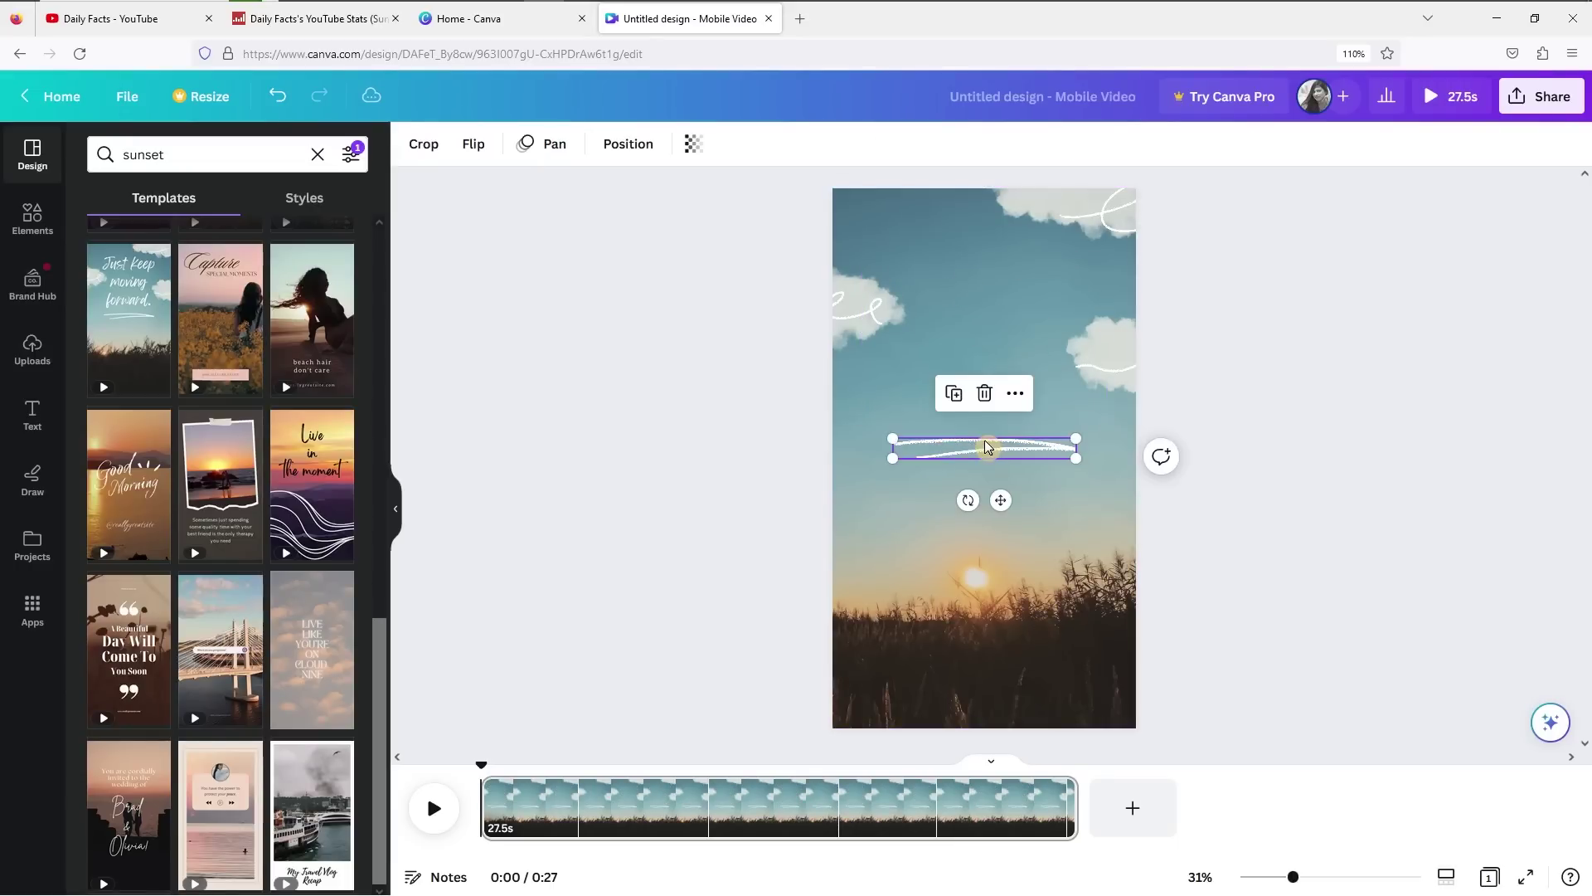
mouse_move(985, 448)
left_mouse_down()
mouse_move(871, 285)
mouse_move(861, 308)
mouse_move(1112, 362)
mouse_move(1086, 222)
left_mouse_up()
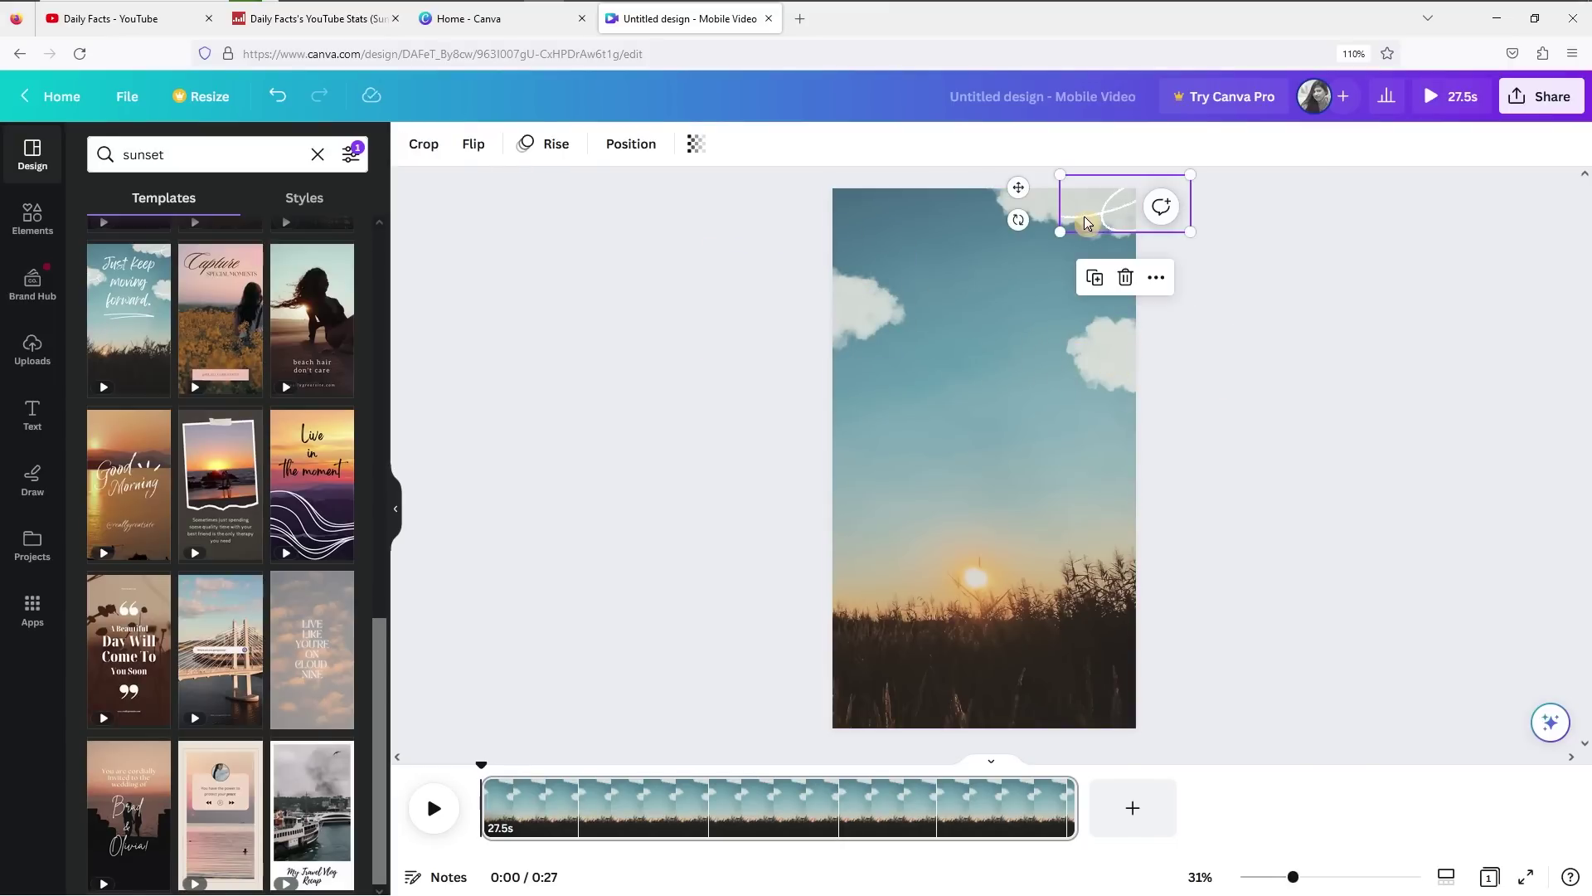
left_click(985, 500)
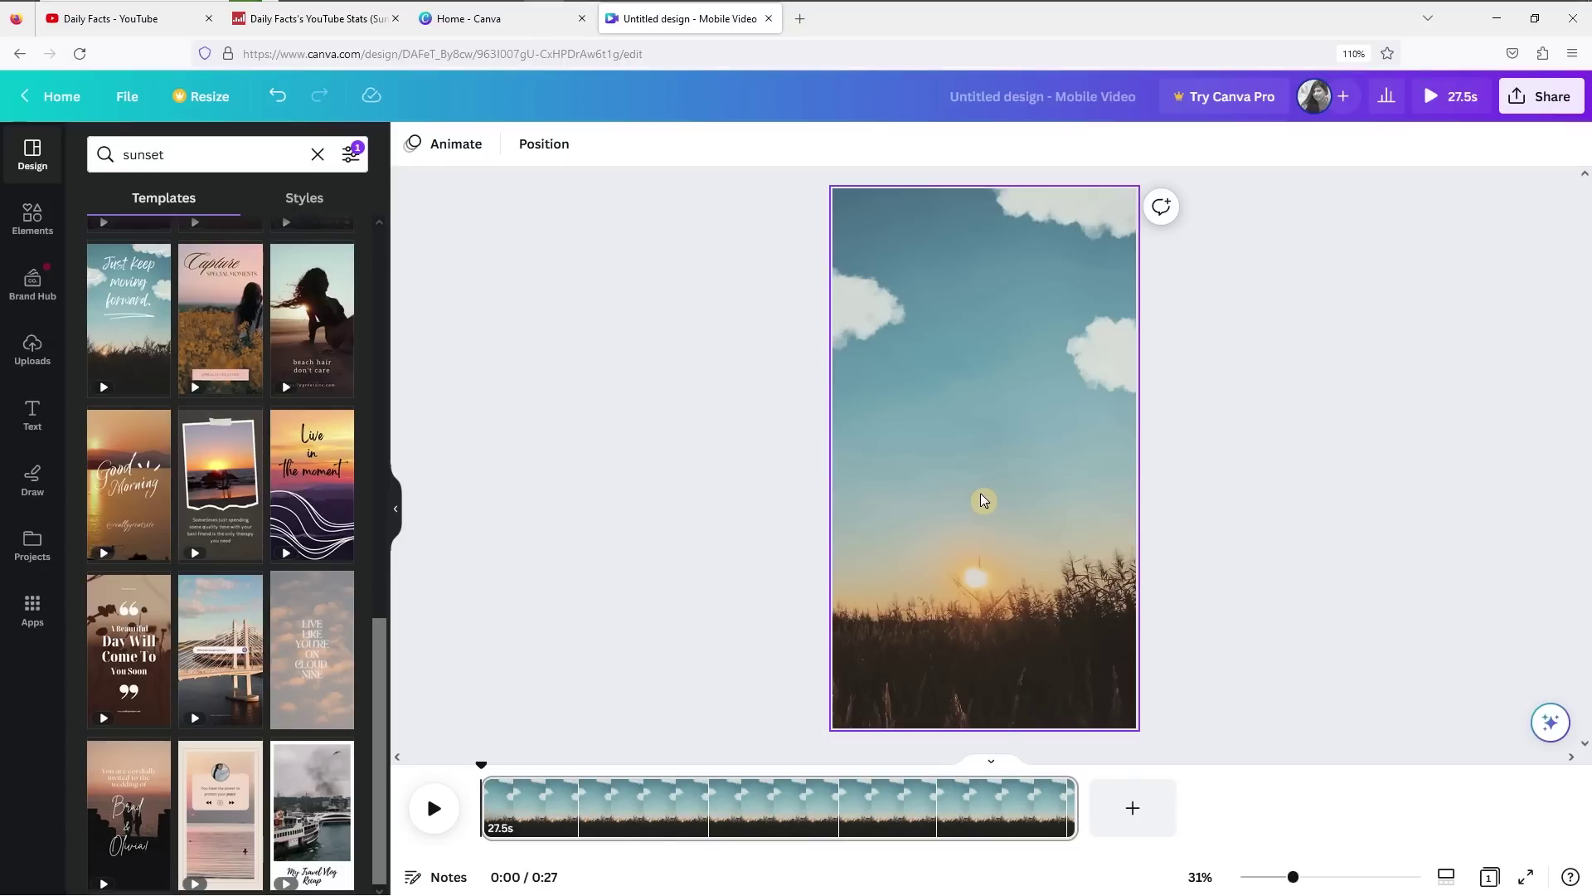
left_click(455, 817)
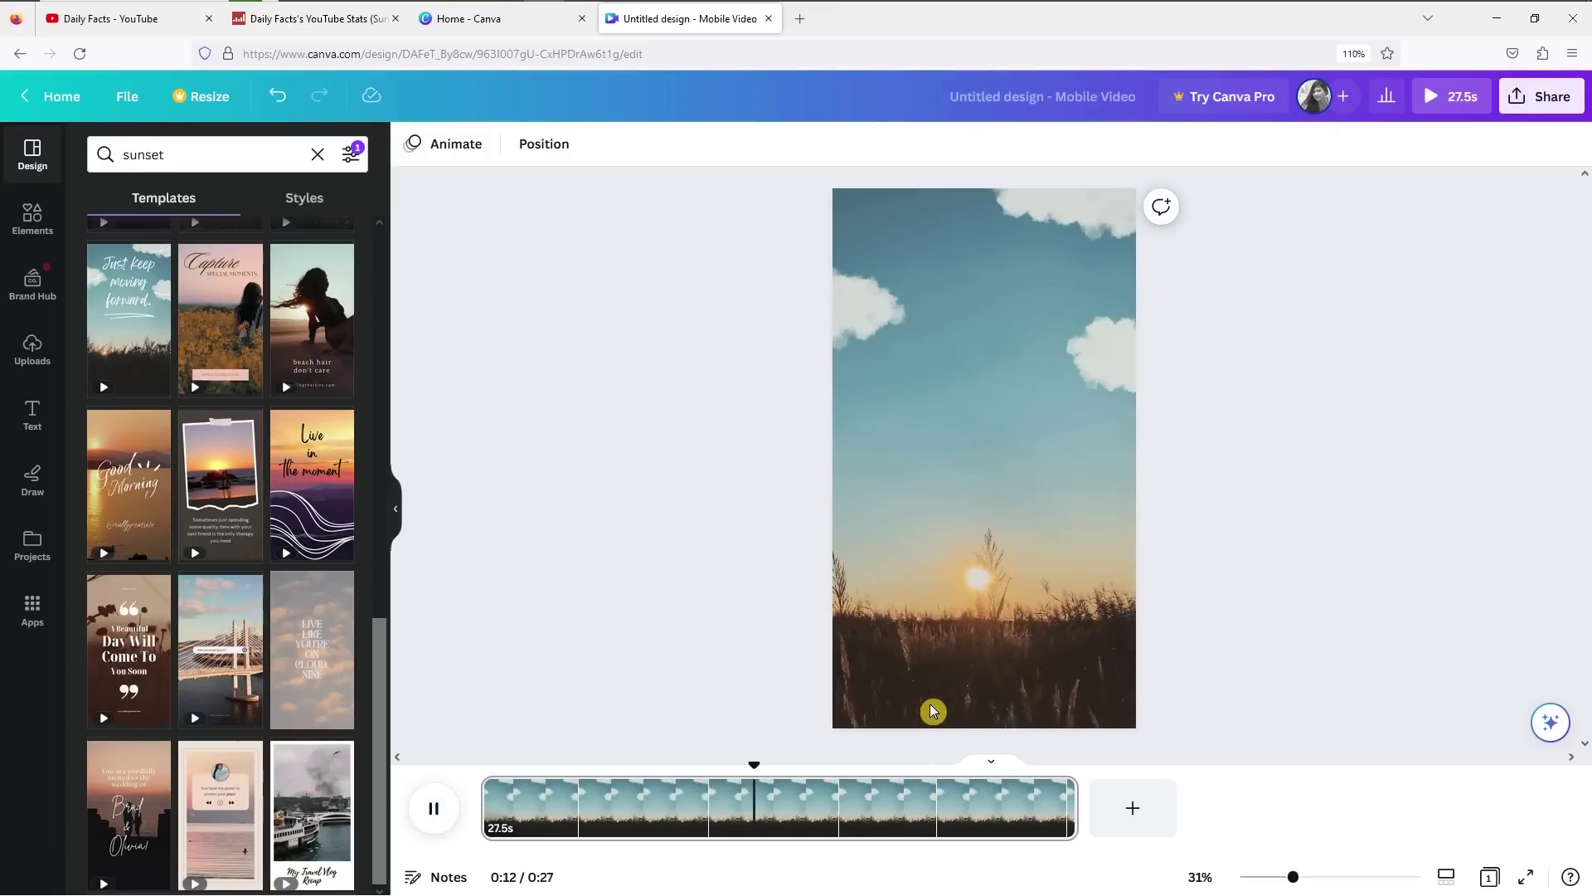
left_click(433, 810)
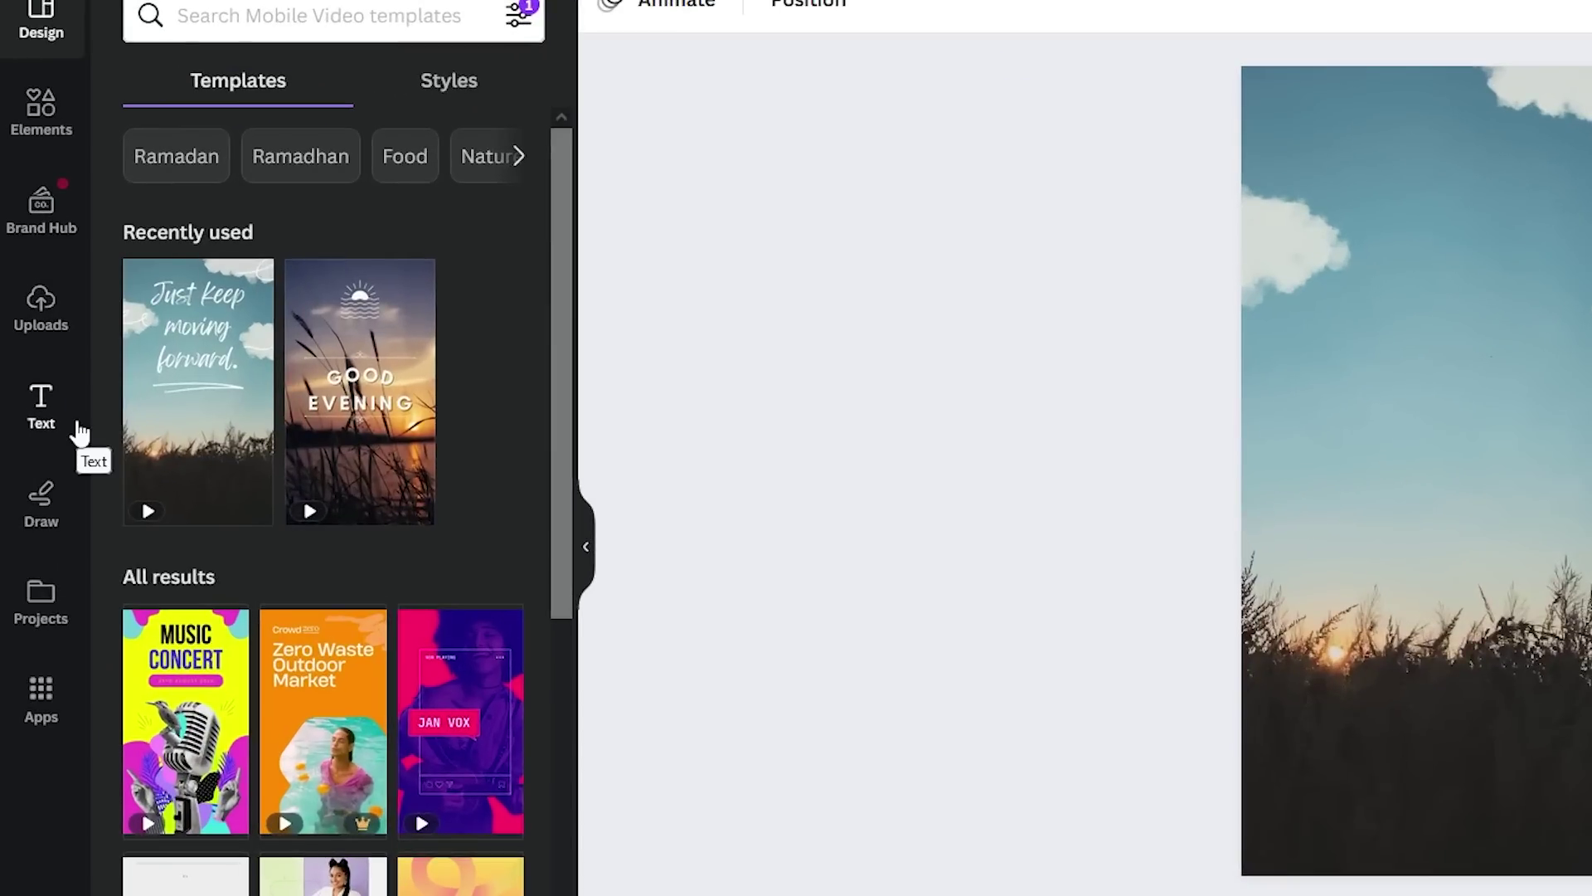
Step: Add a heading to the page and replace its placeholder text with "Girls Fact!"
left_click(64, 428)
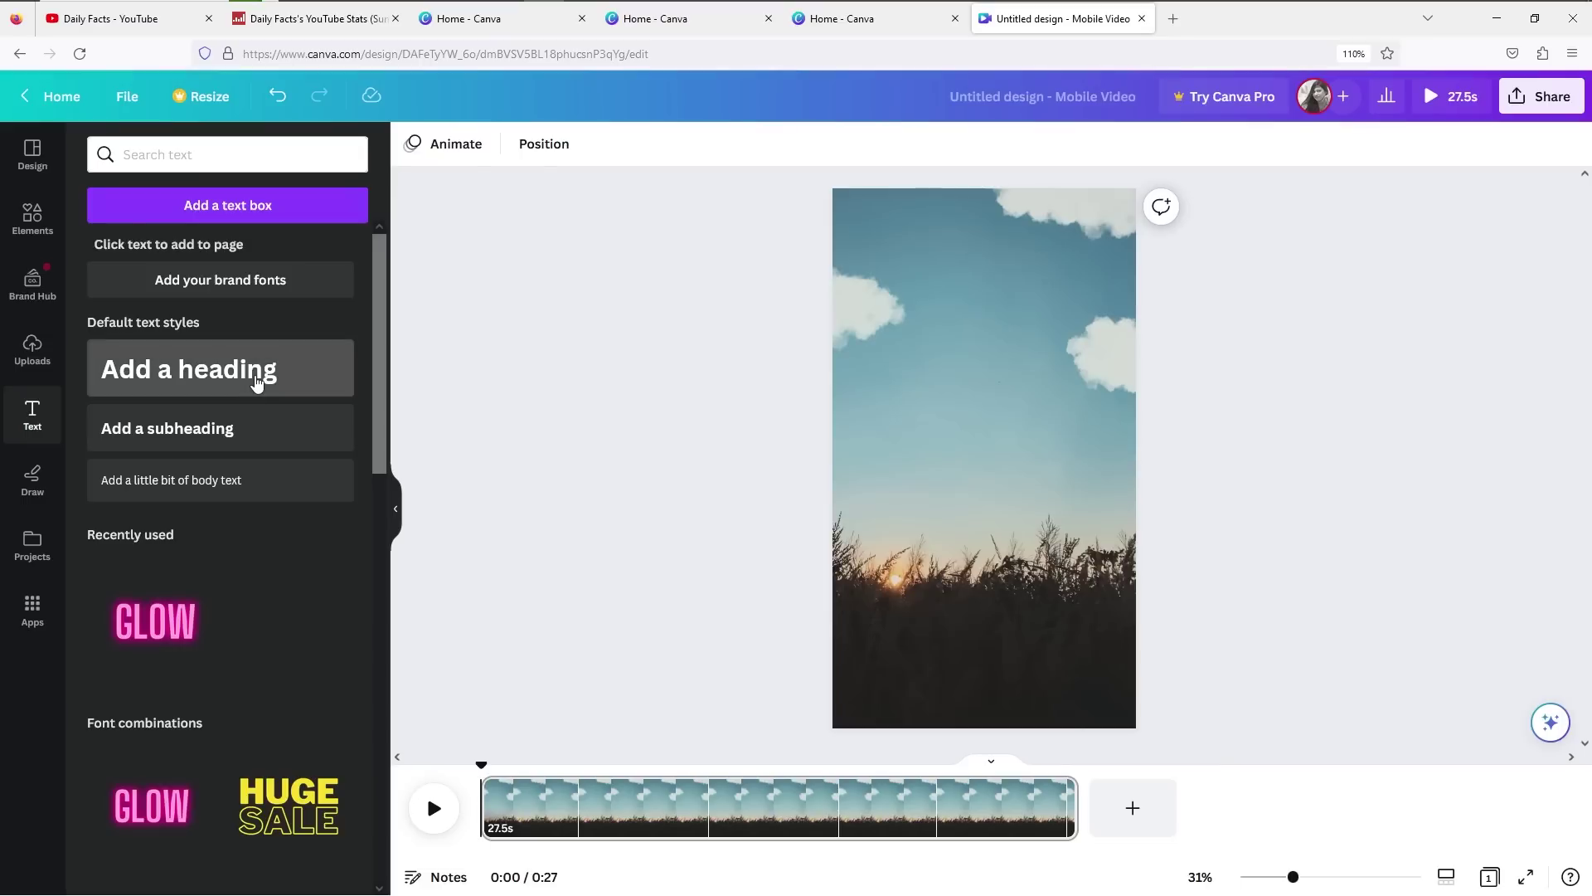
left_click(294, 327)
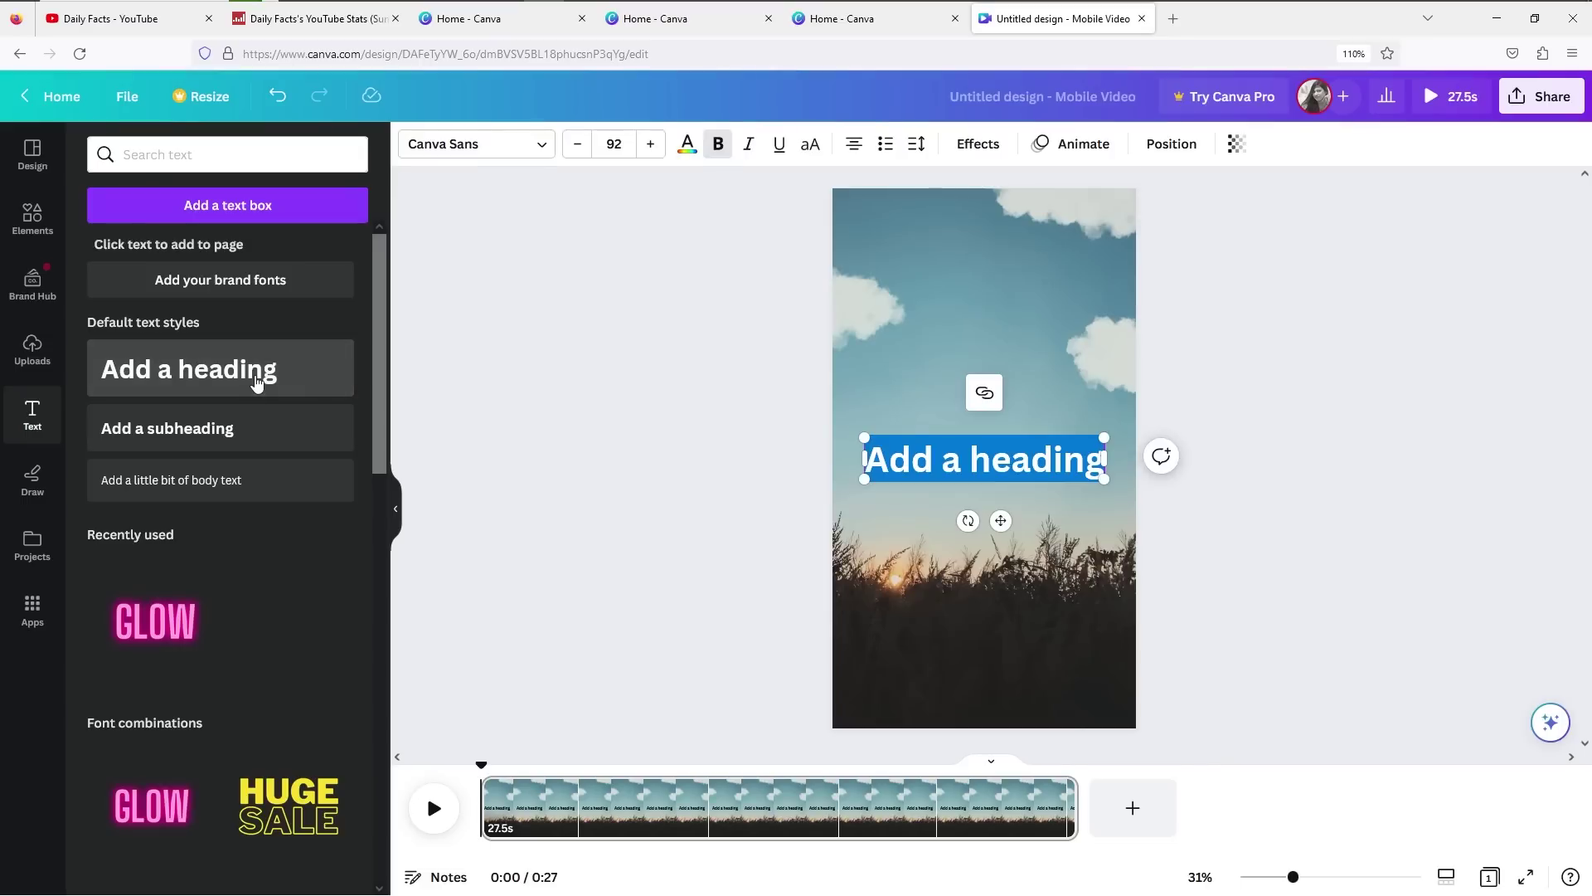
double_click(1008, 467)
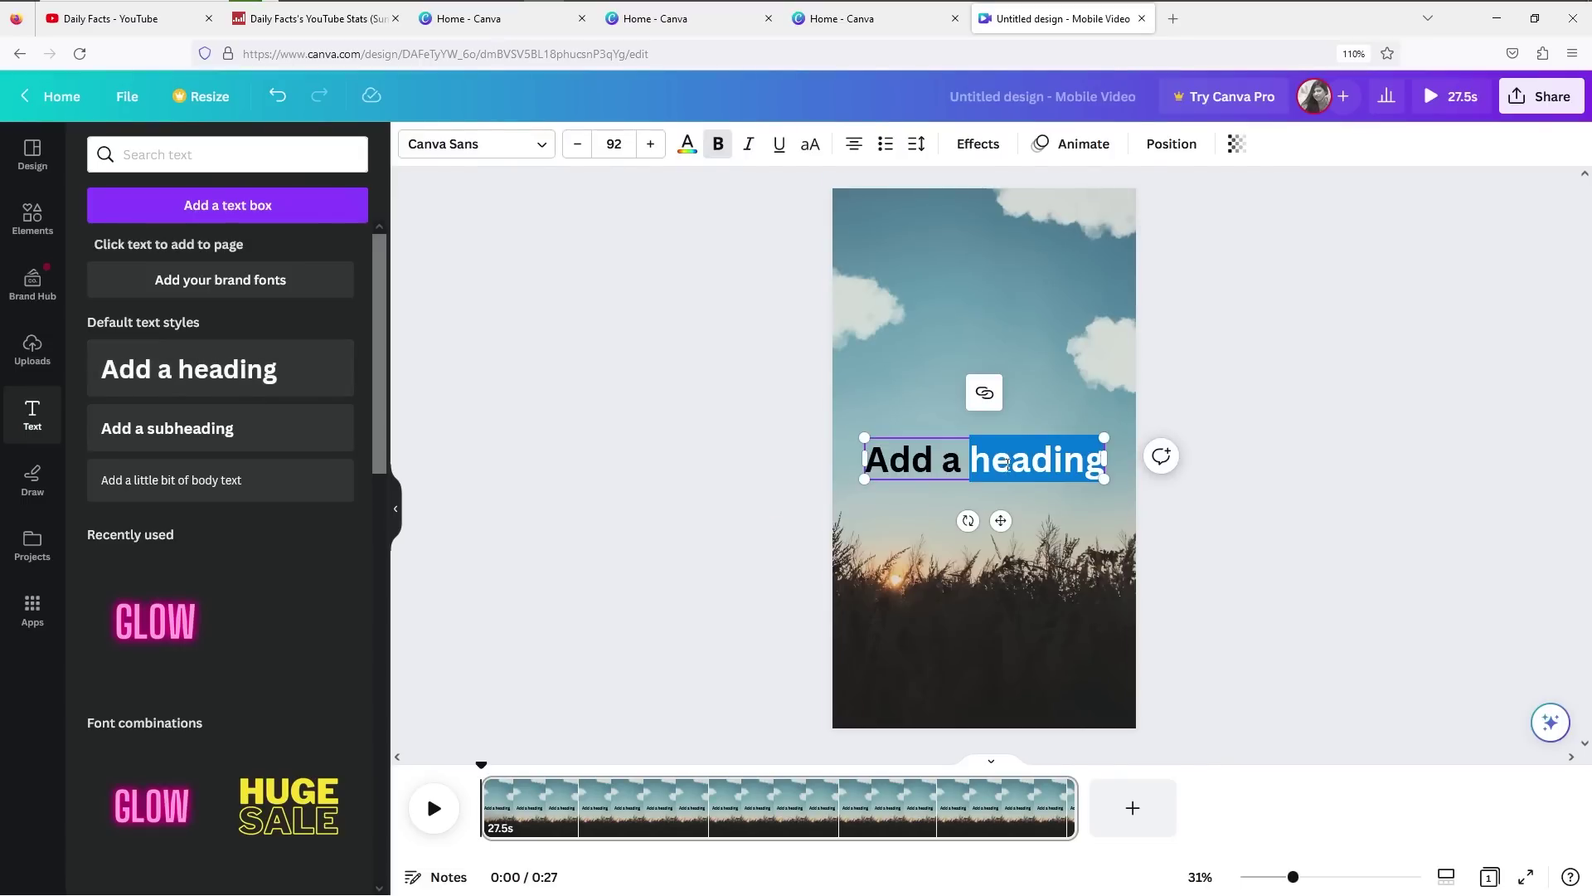
triple_click(1007, 465)
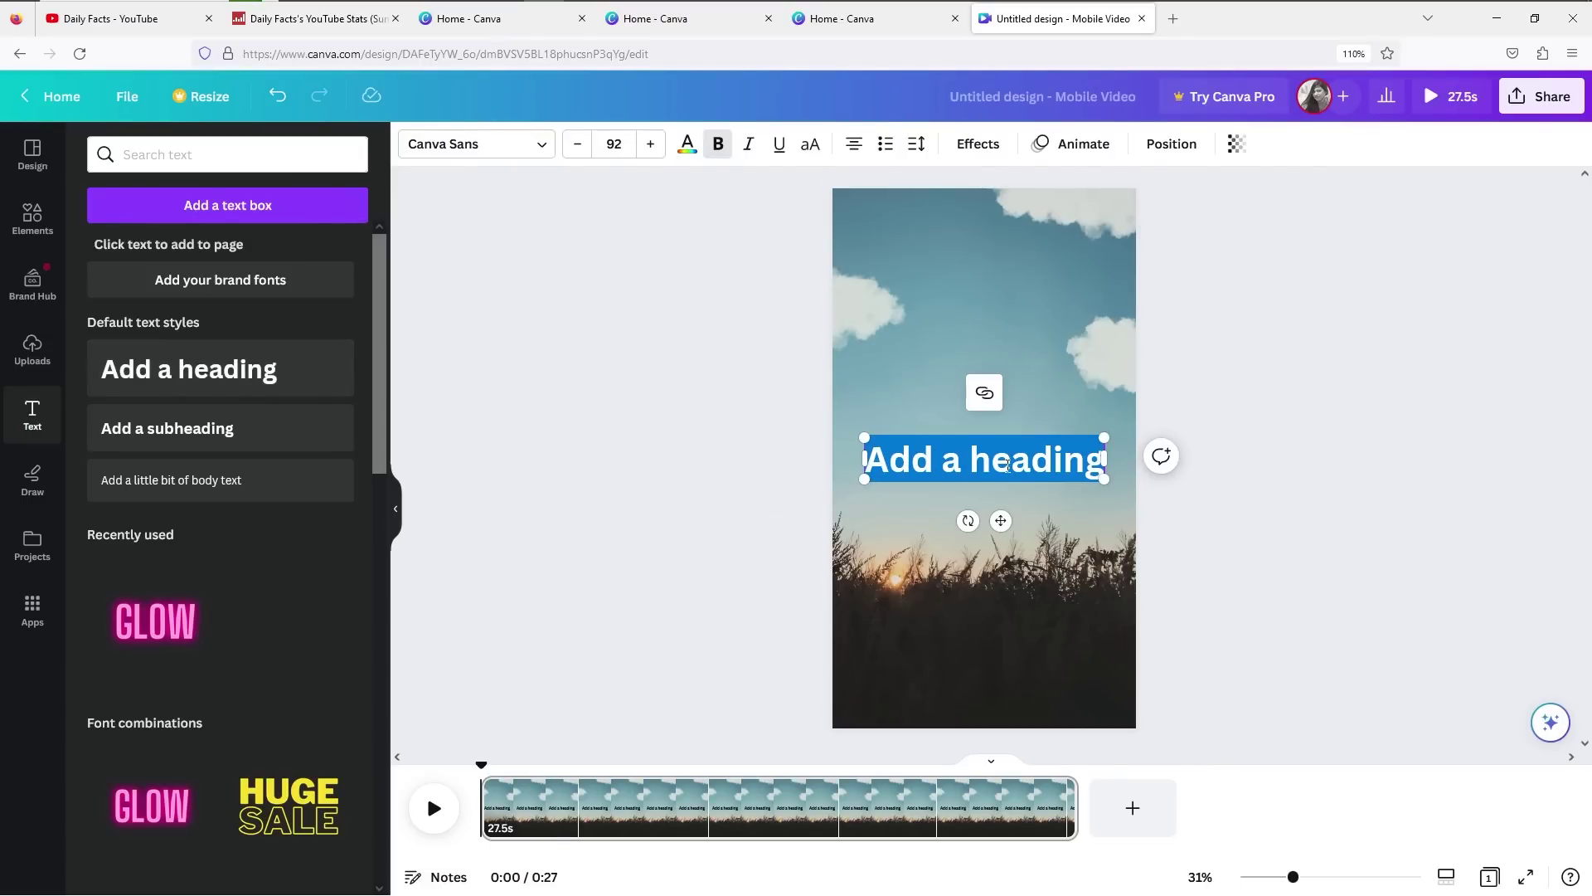
key("BackSpace")
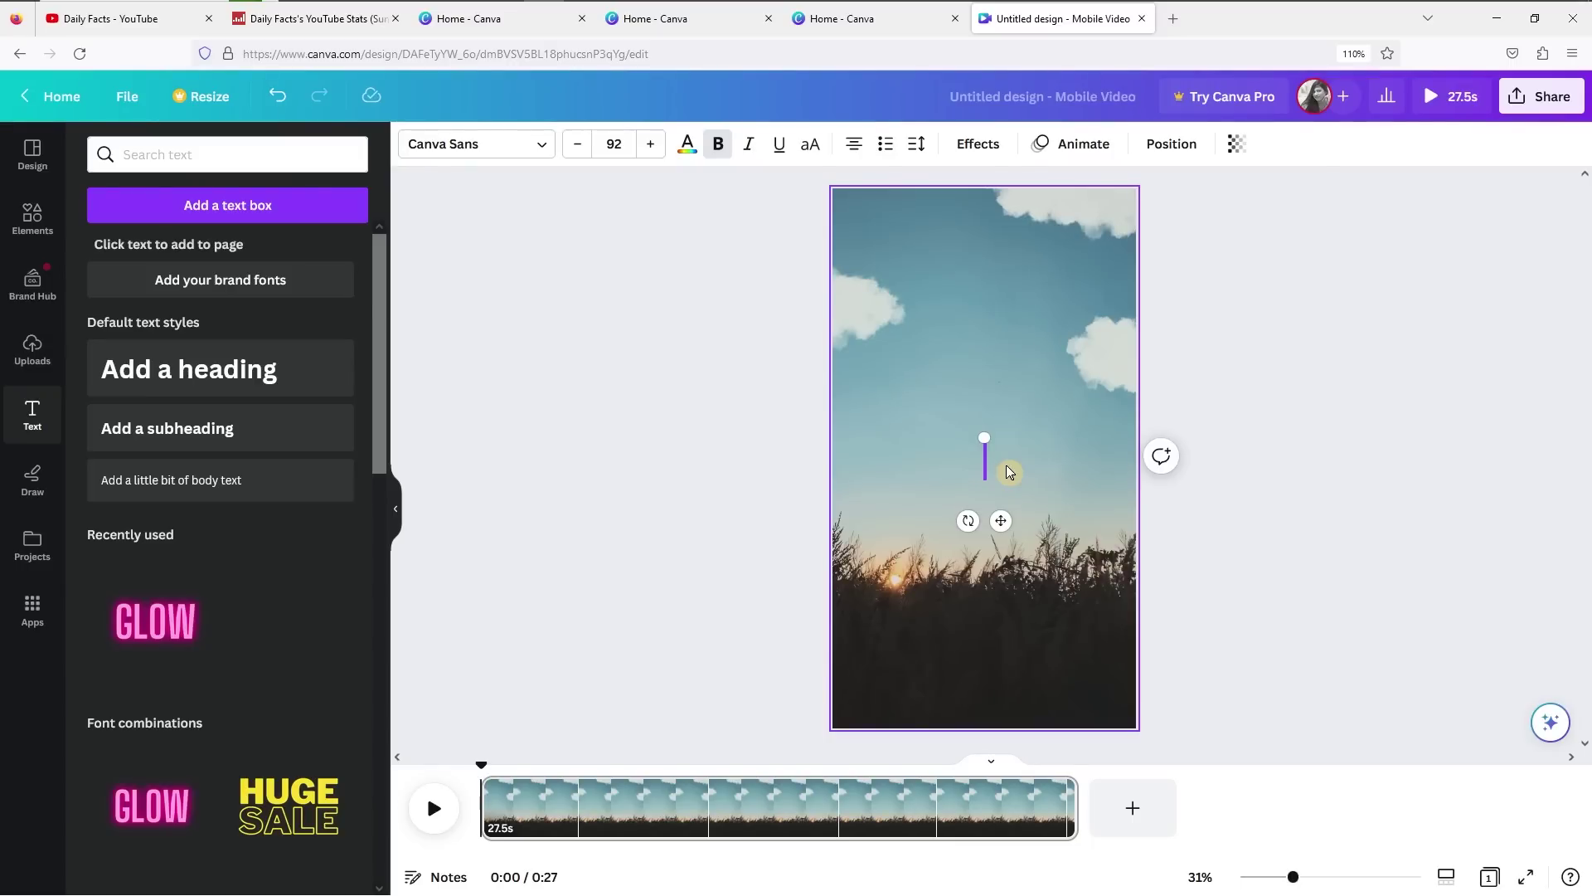
type("Girls Fact!")
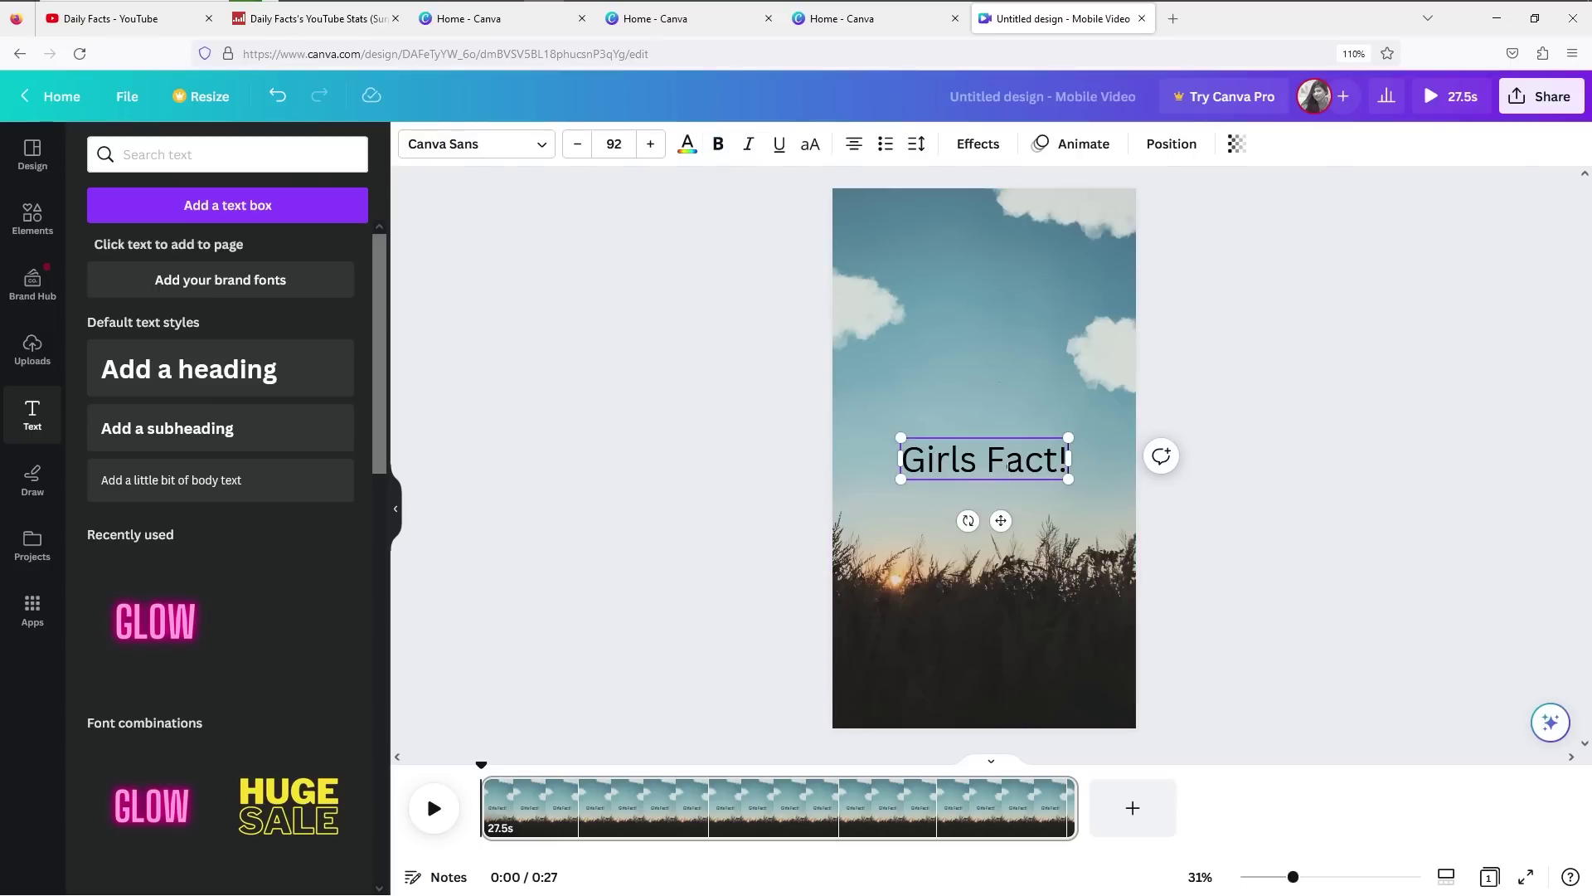
Step: Make the "Girls Fact!" heading bold and move it to the upper part of the page
triple_click(1008, 467)
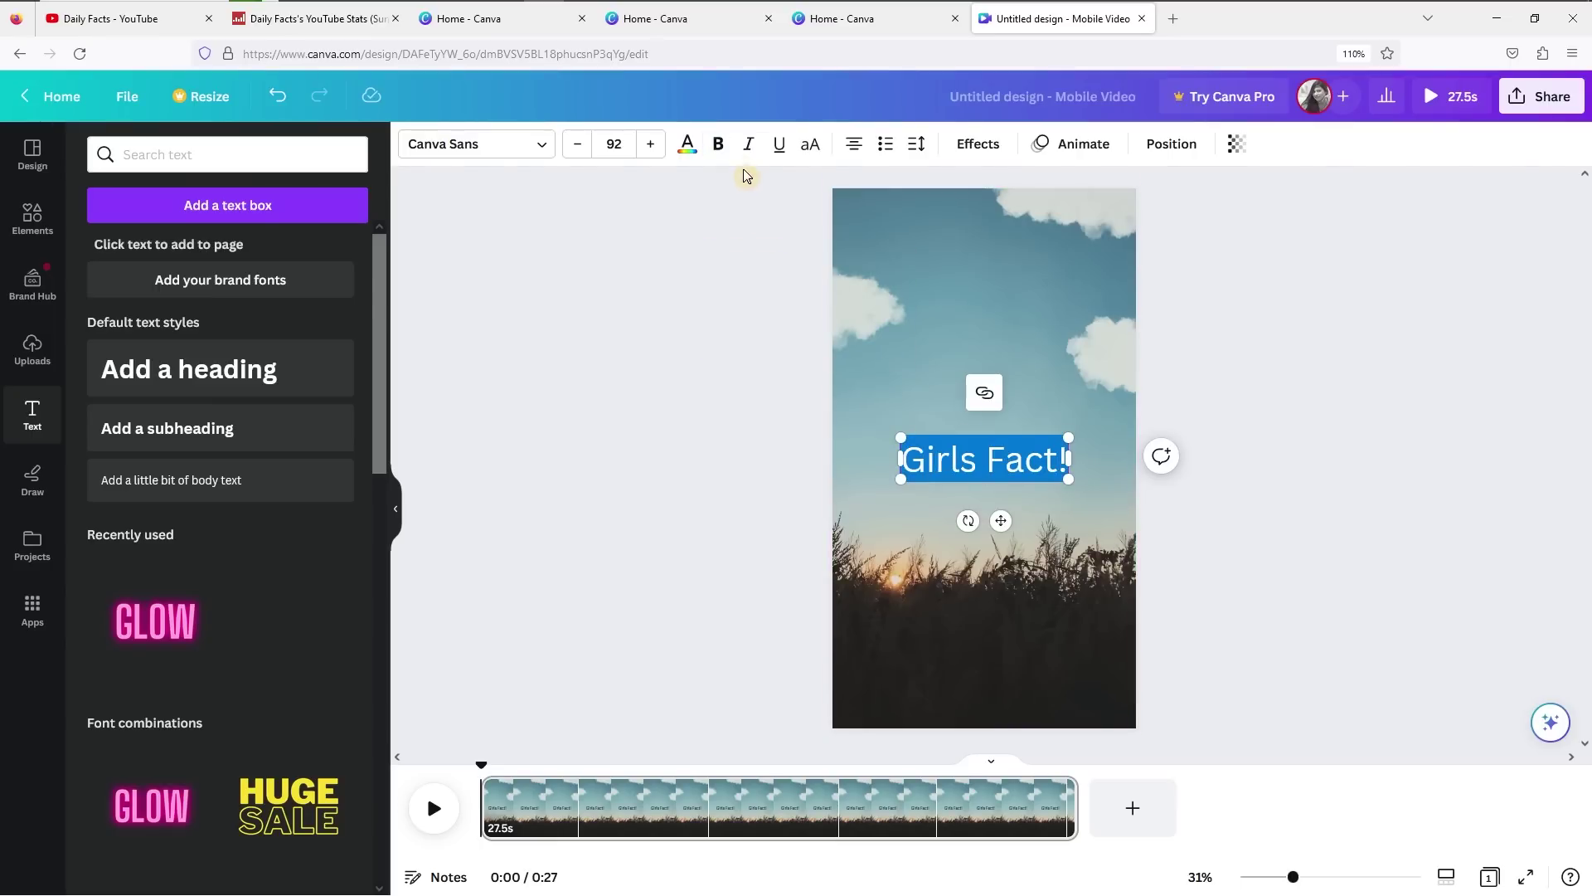
left_click(718, 144)
left_click(946, 322)
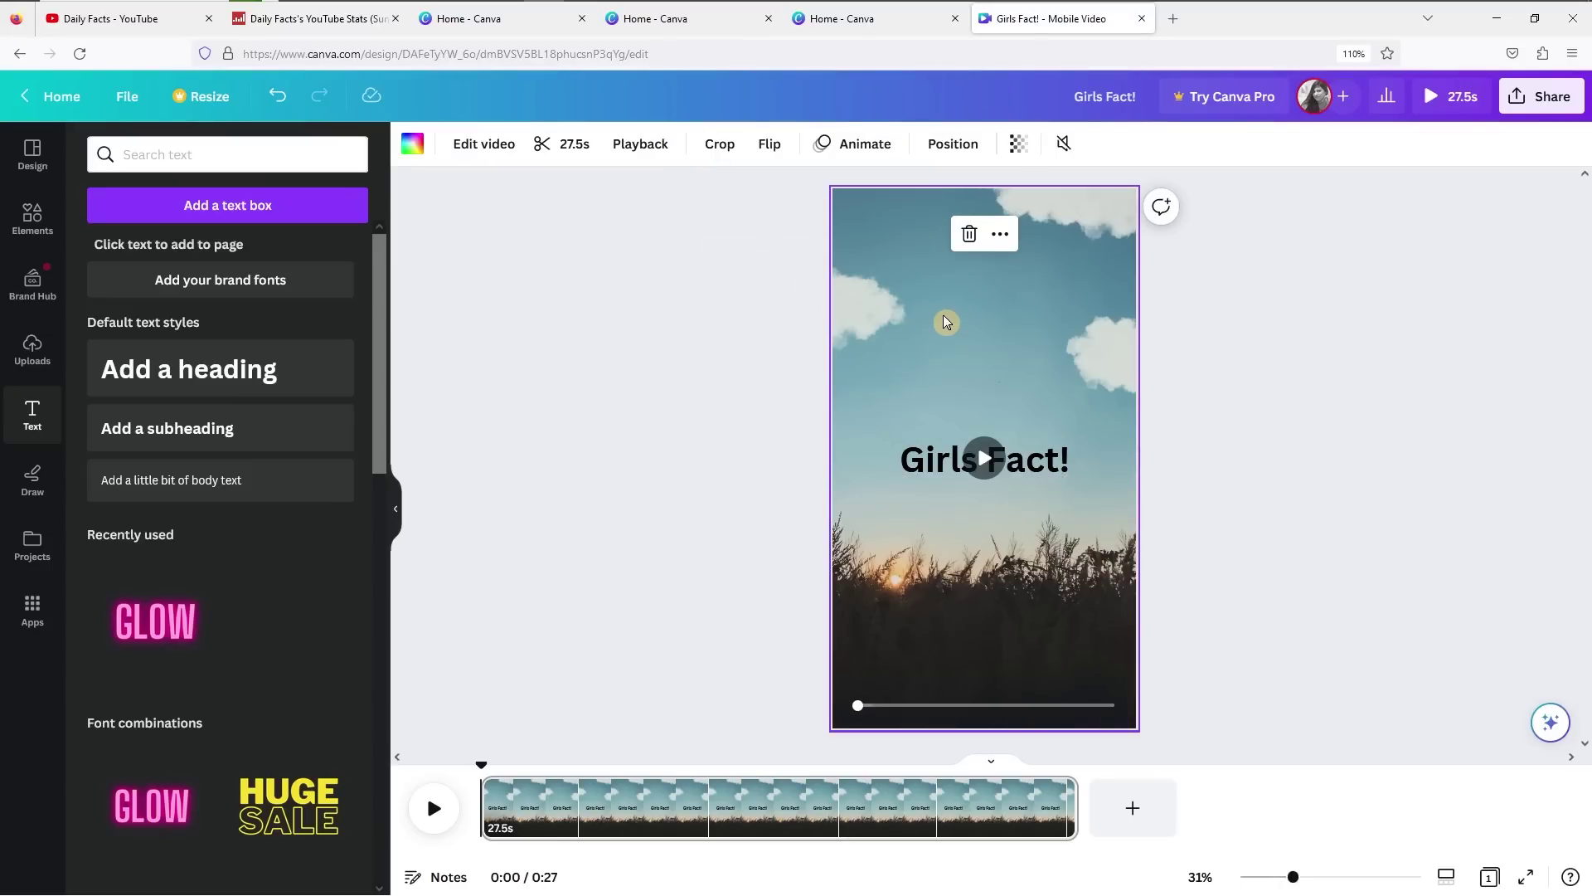
left_click(1057, 469)
left_click_drag(993, 471, 985, 252)
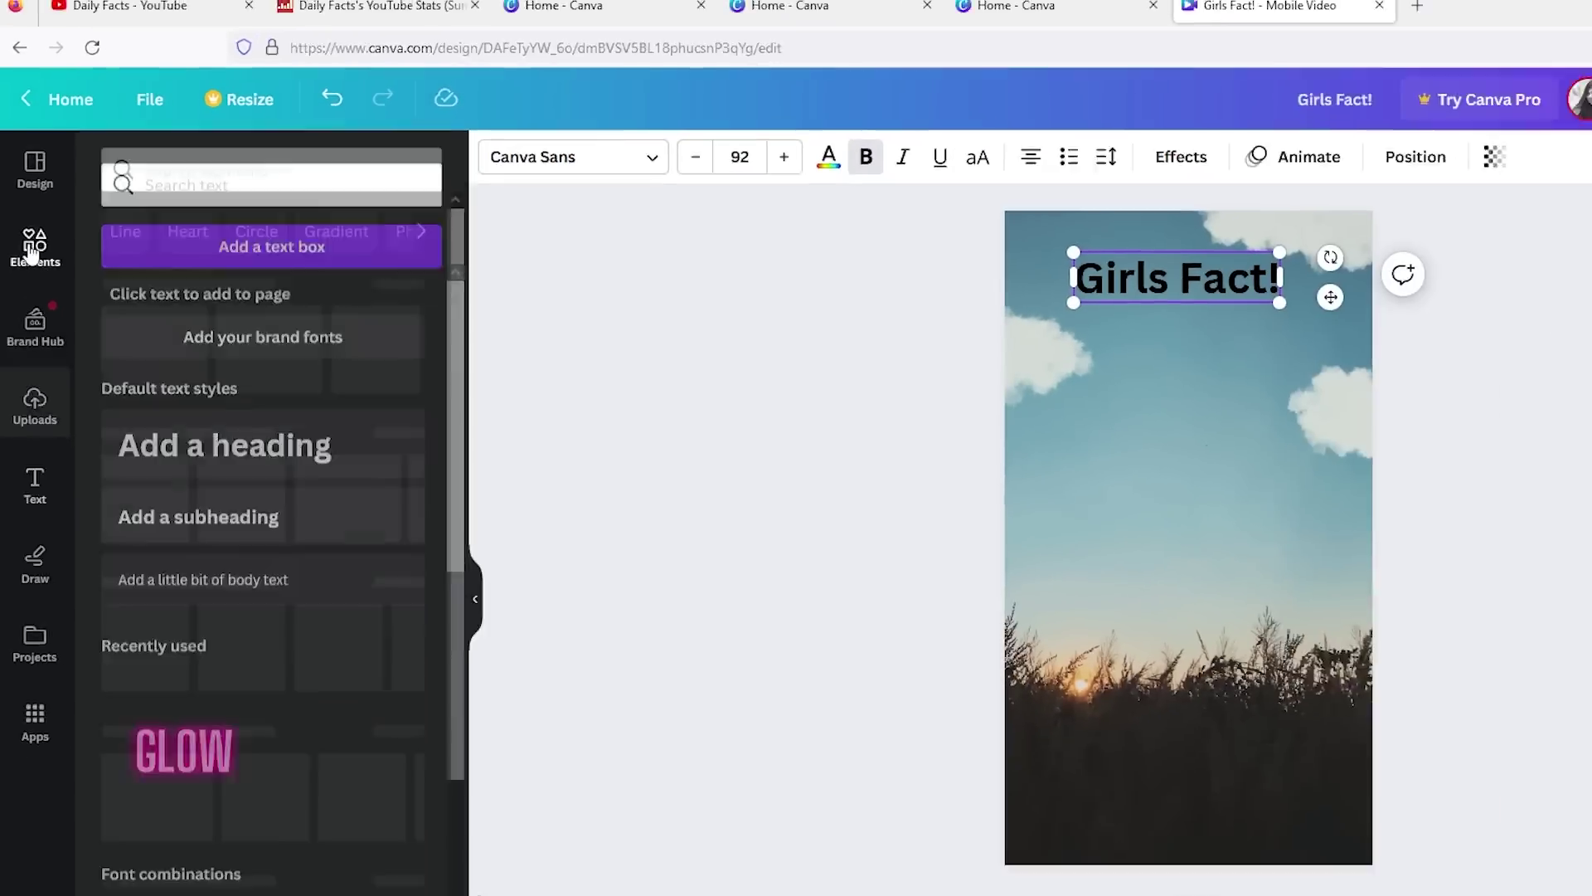
Step: Add a square shape to the page and move it up over the "Girls Fact!" heading
left_click(36, 294)
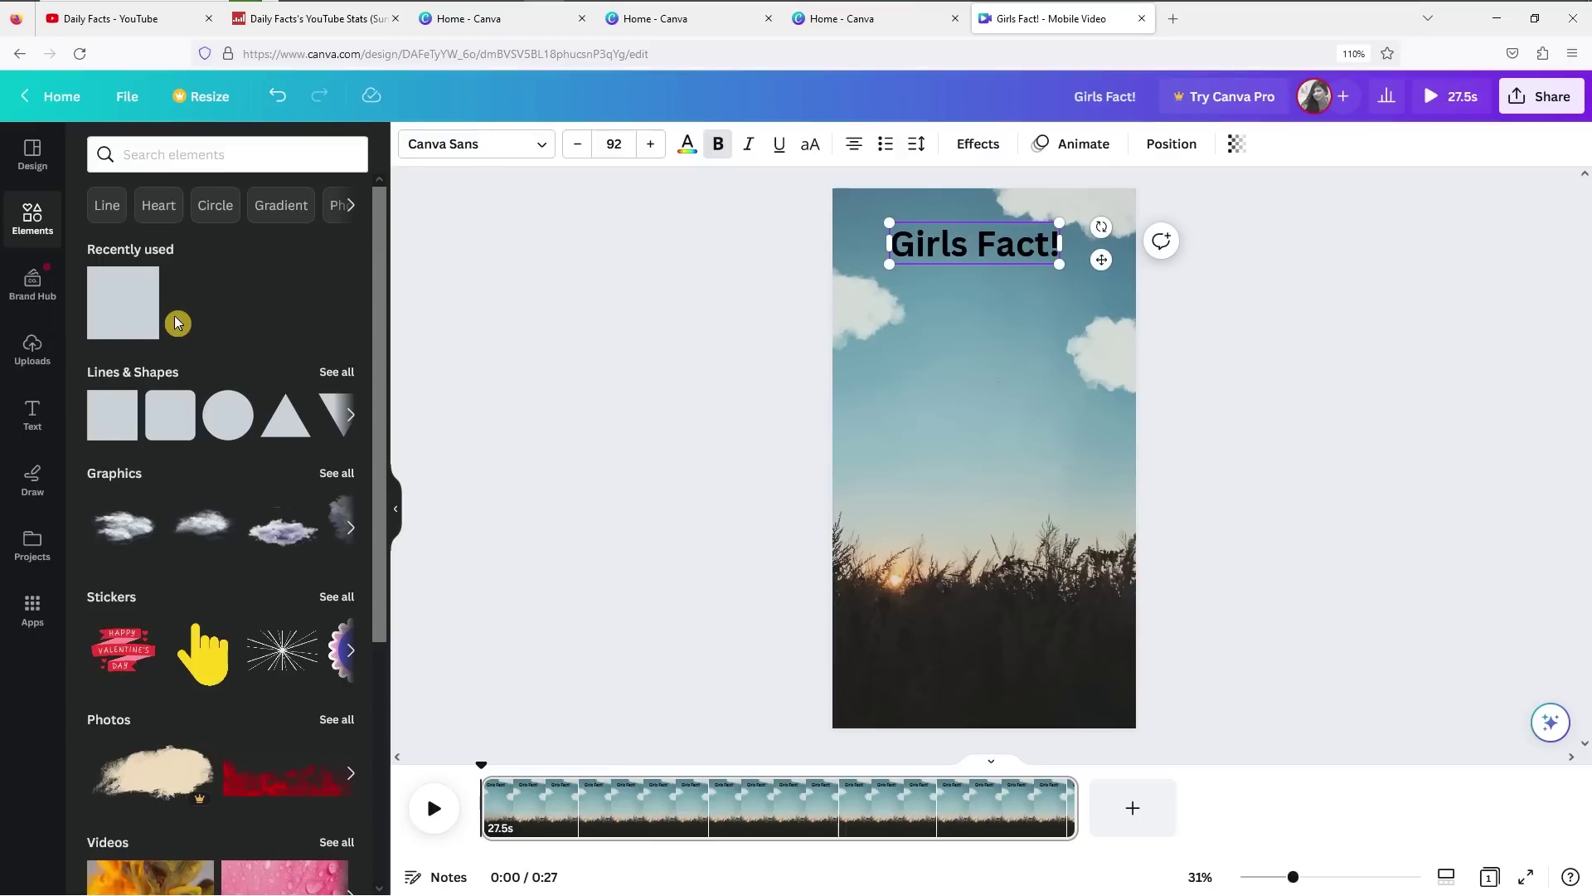
left_click(116, 300)
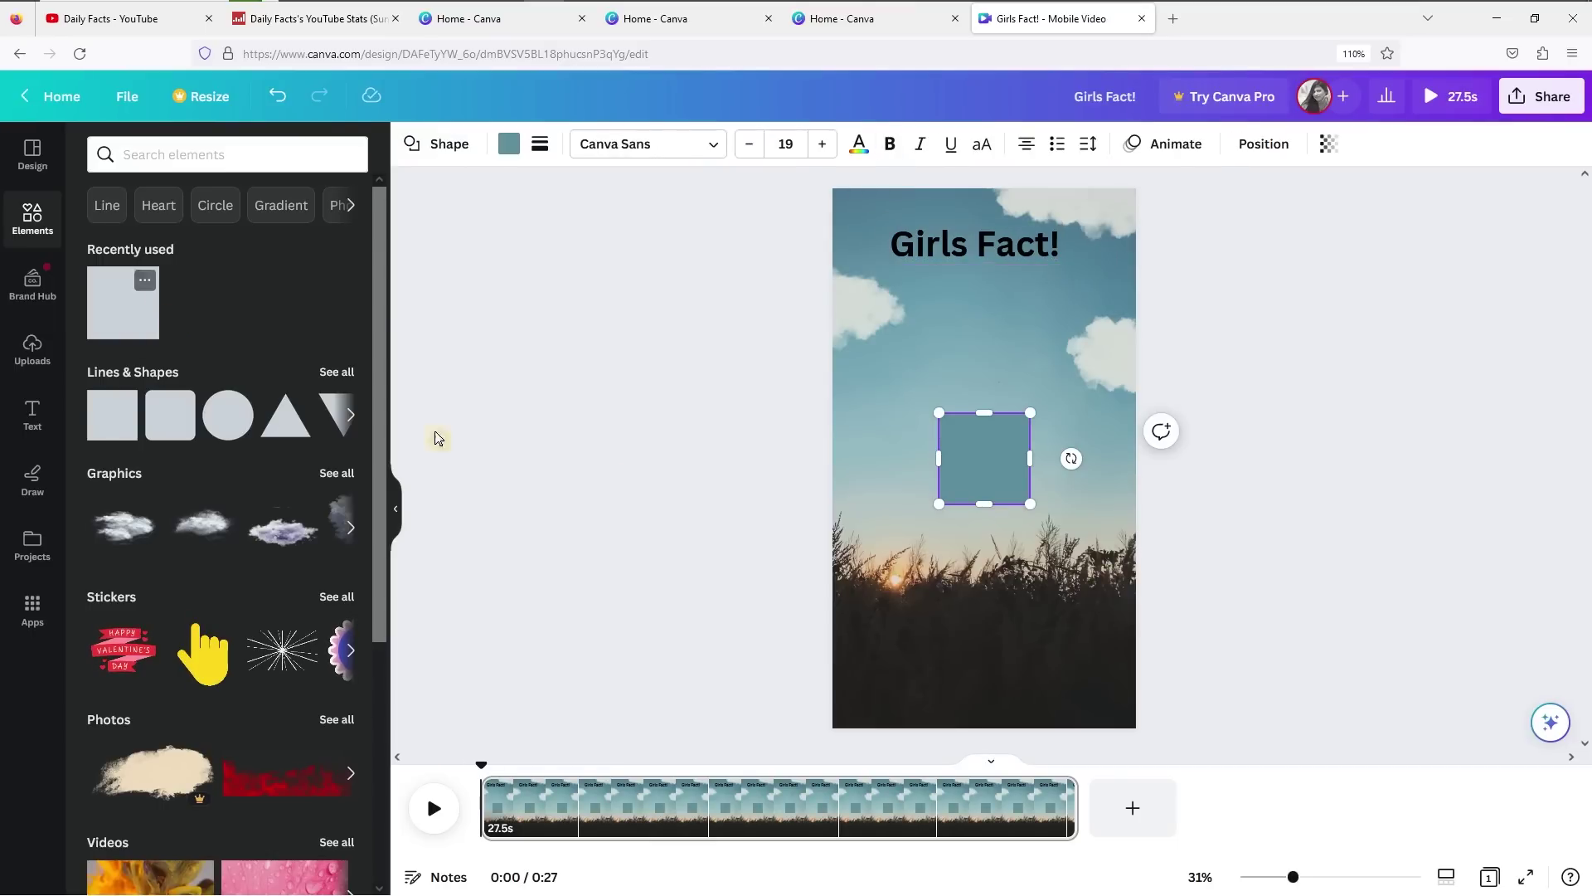
left_click(1084, 407)
left_click(991, 470)
left_click_drag(991, 469, 1065, 247)
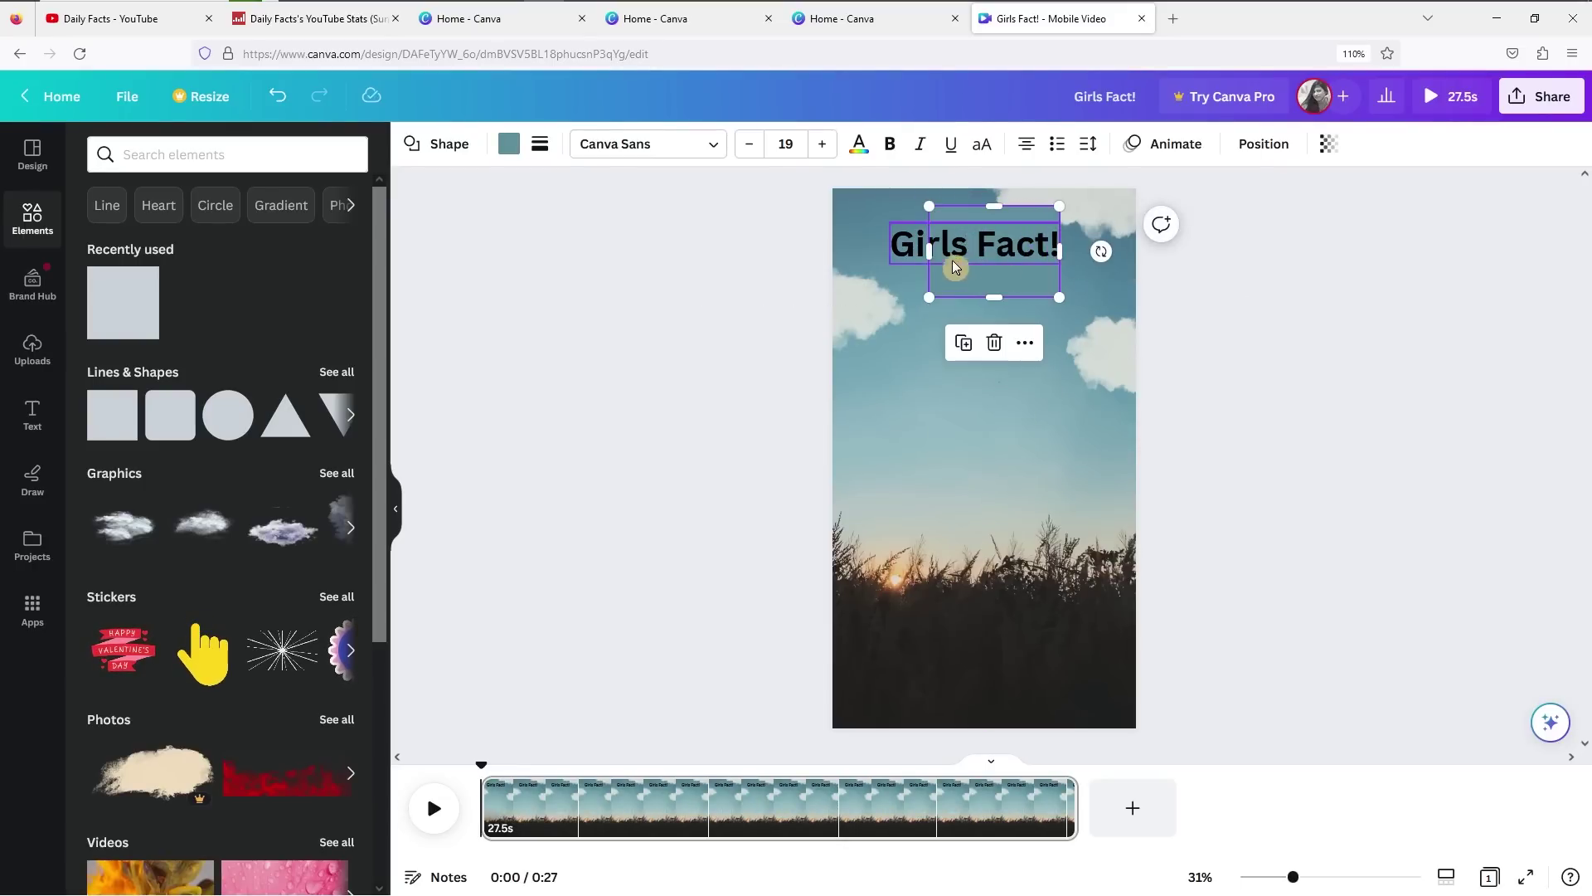
Step: Resize the square into a narrow rectangle that closely frames the "Girls Fact!" heading
left_click_drag(929, 251, 882, 251)
left_click_drag(971, 297, 973, 274)
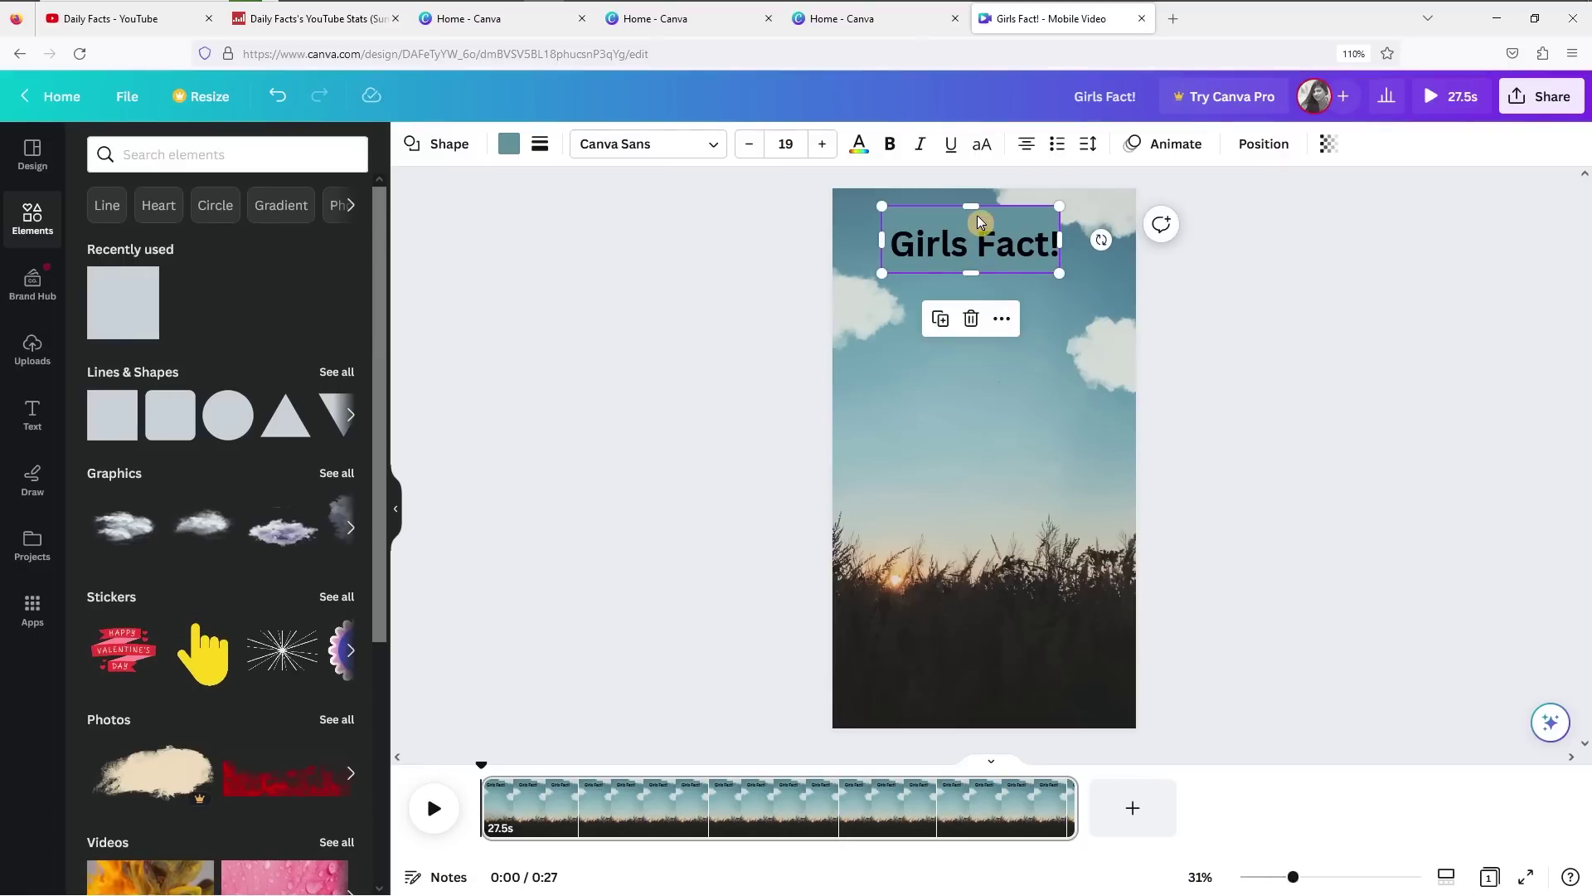
left_click_drag(976, 205, 976, 212)
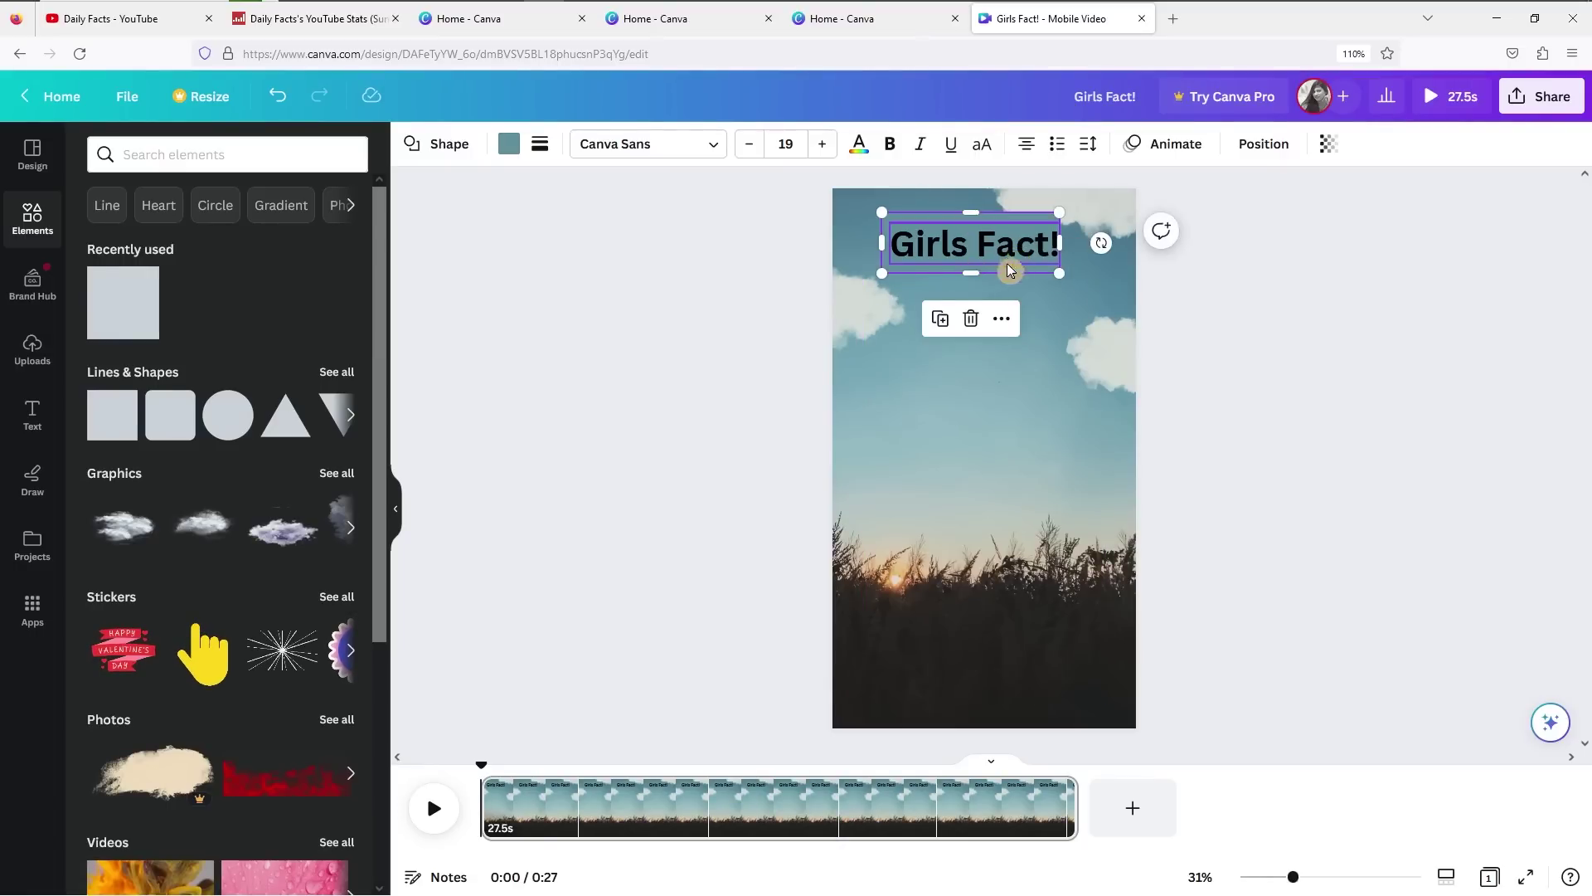
left_click_drag(973, 273, 972, 264)
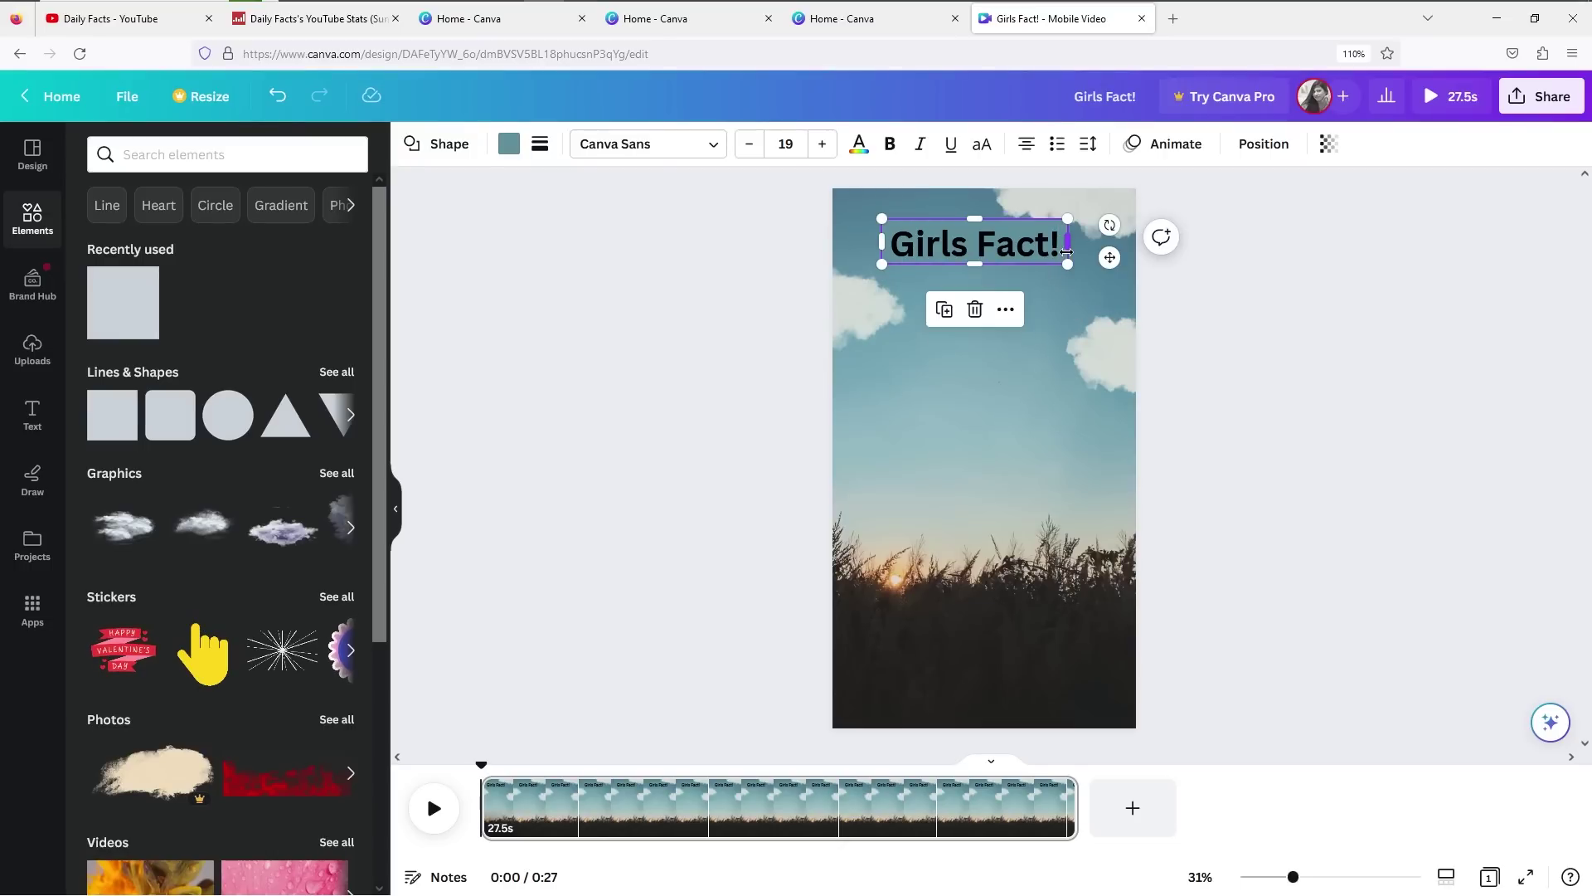
Step: Fill the rectangle behind the heading with the solid pink default color
left_click(509, 146)
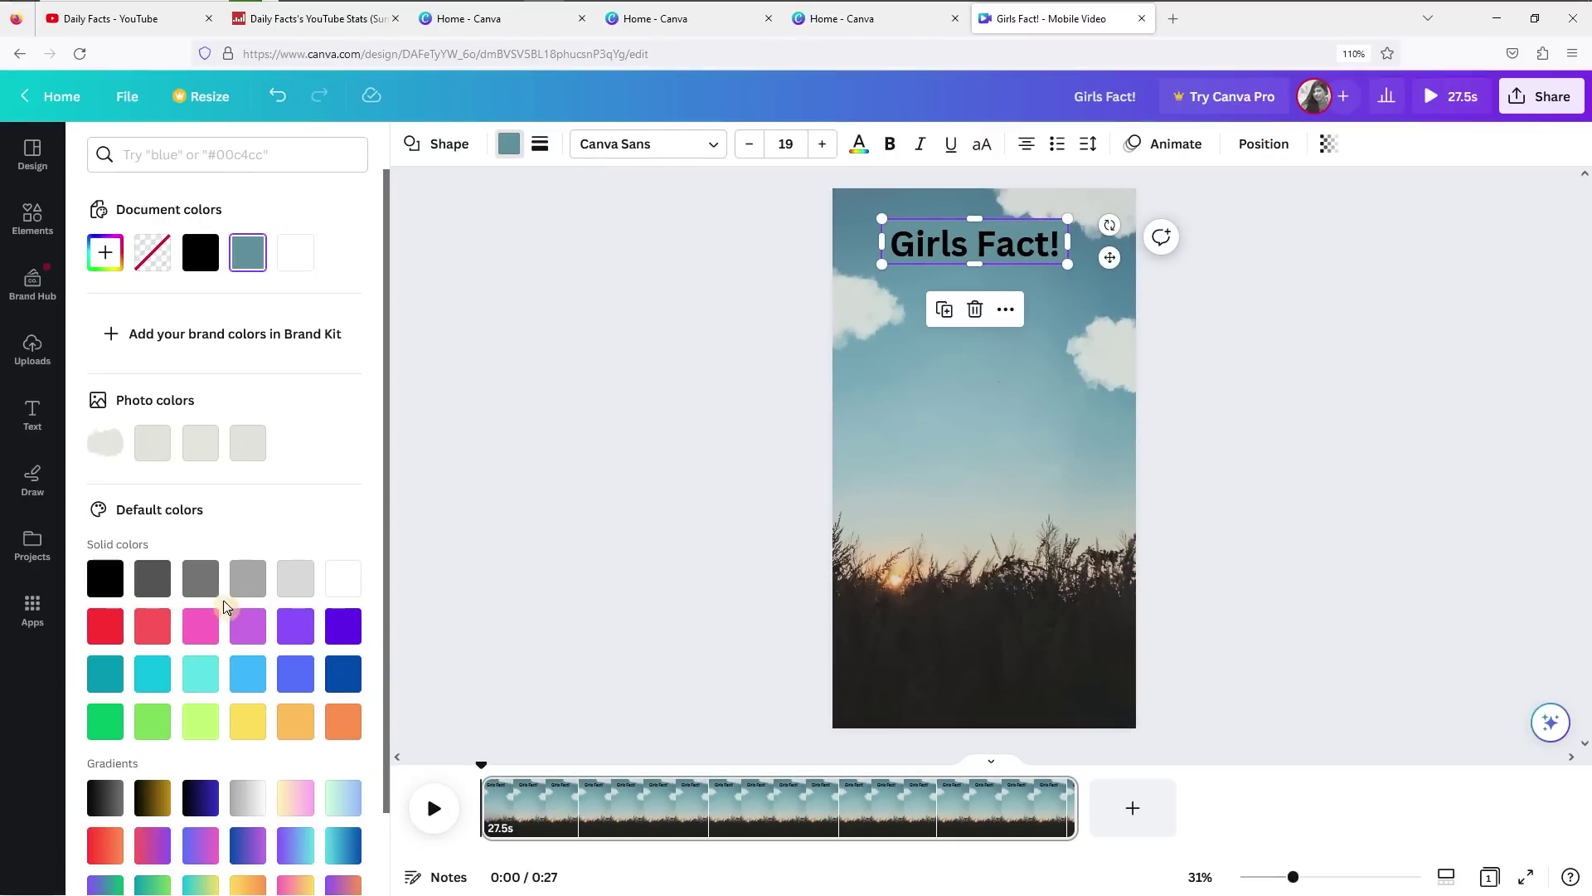
left_click(340, 625)
scroll(324, 617, "down", 1)
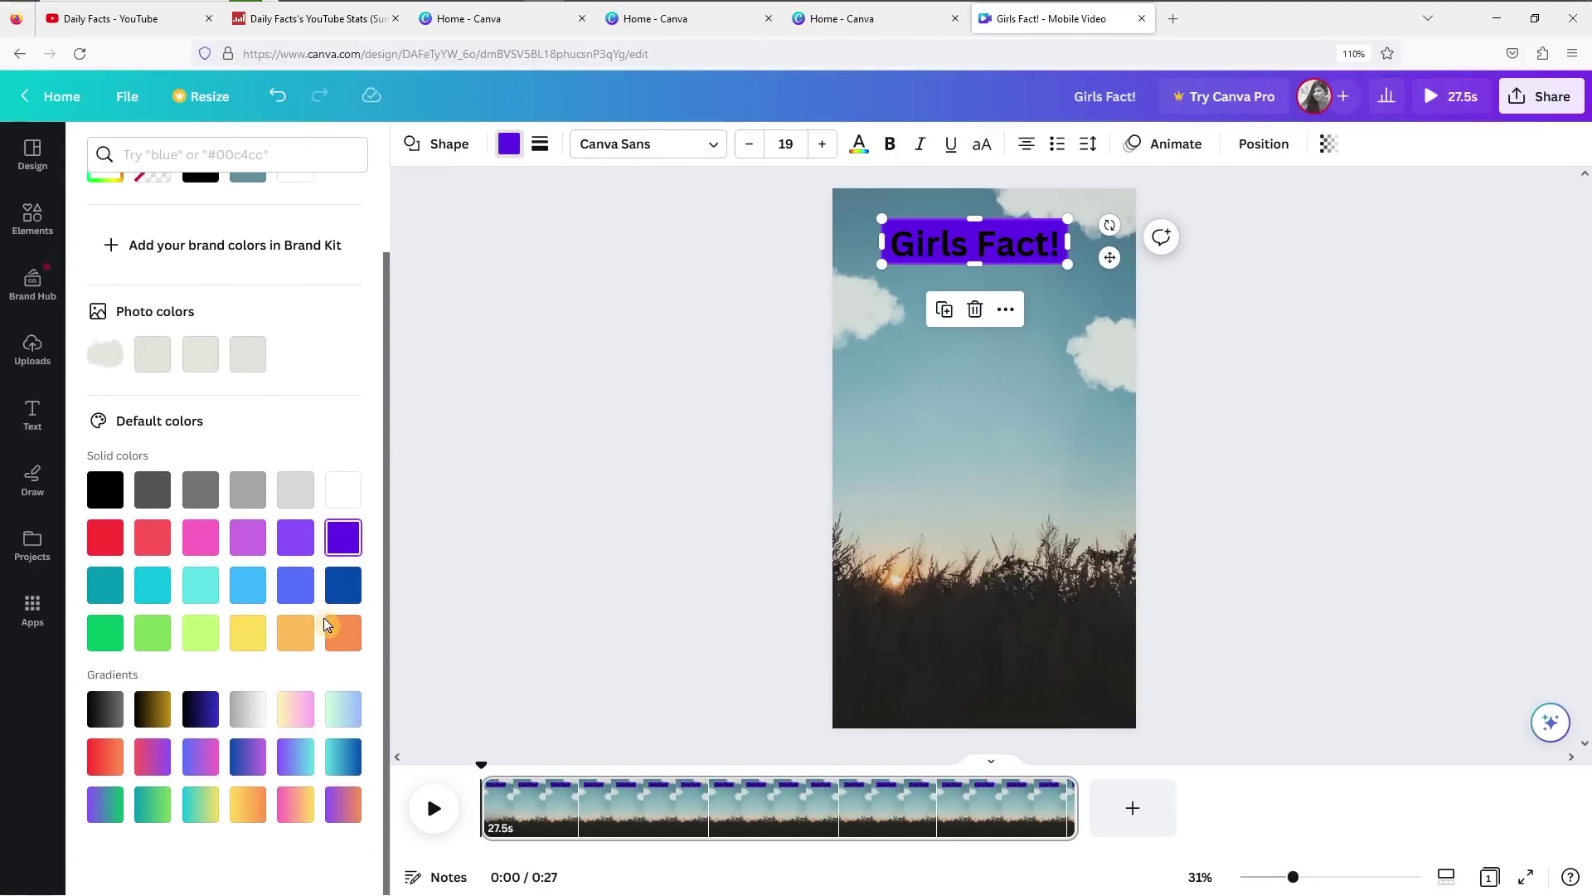
left_click(210, 549)
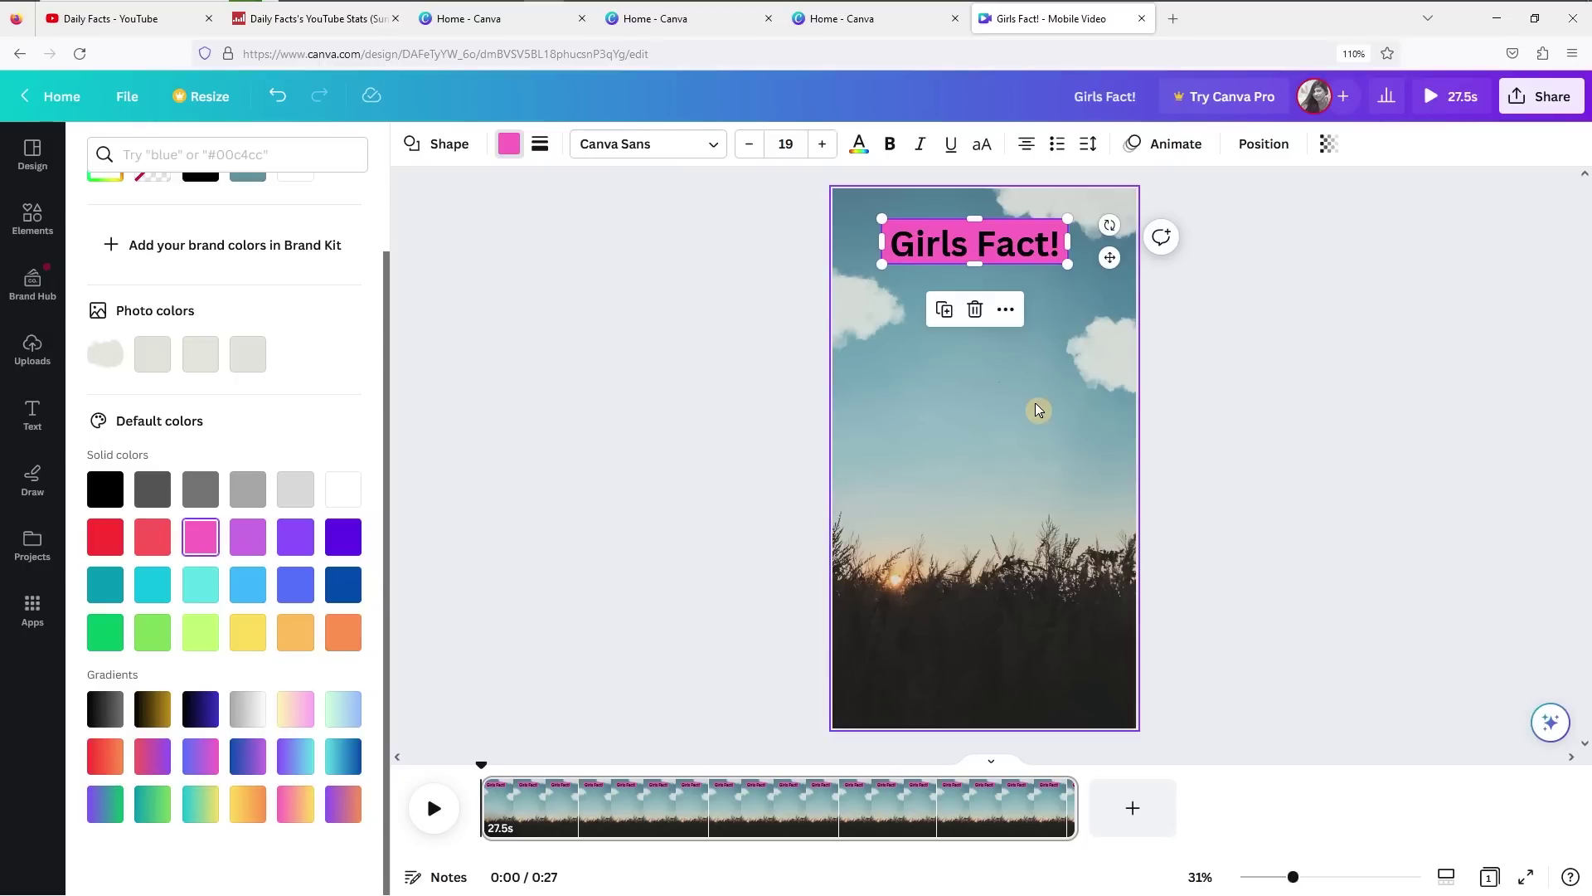
left_click(985, 404)
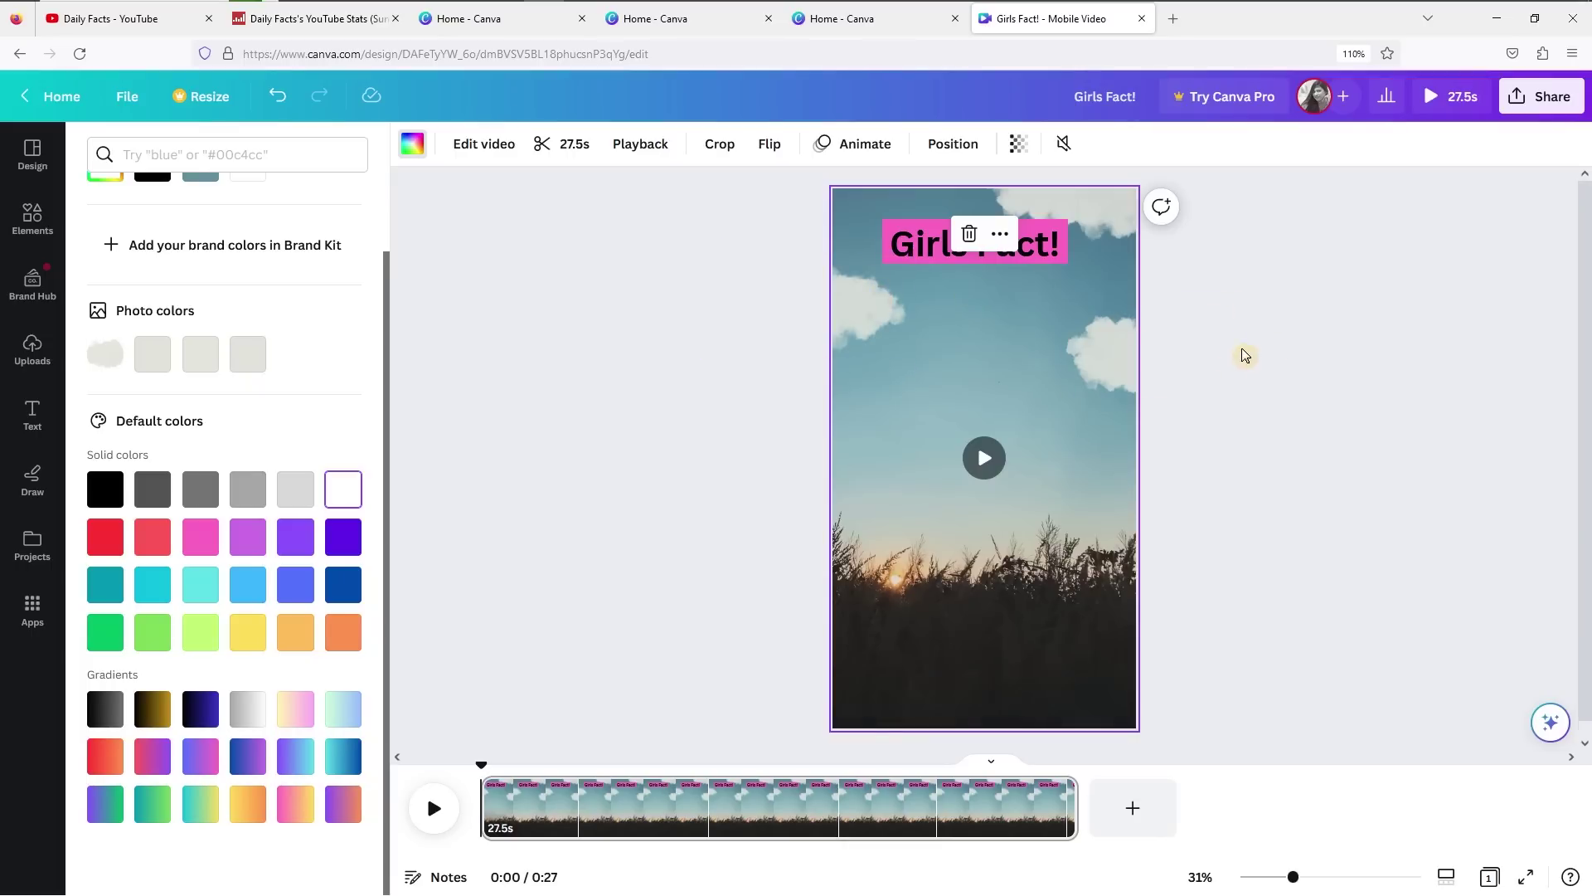
left_click(1290, 343)
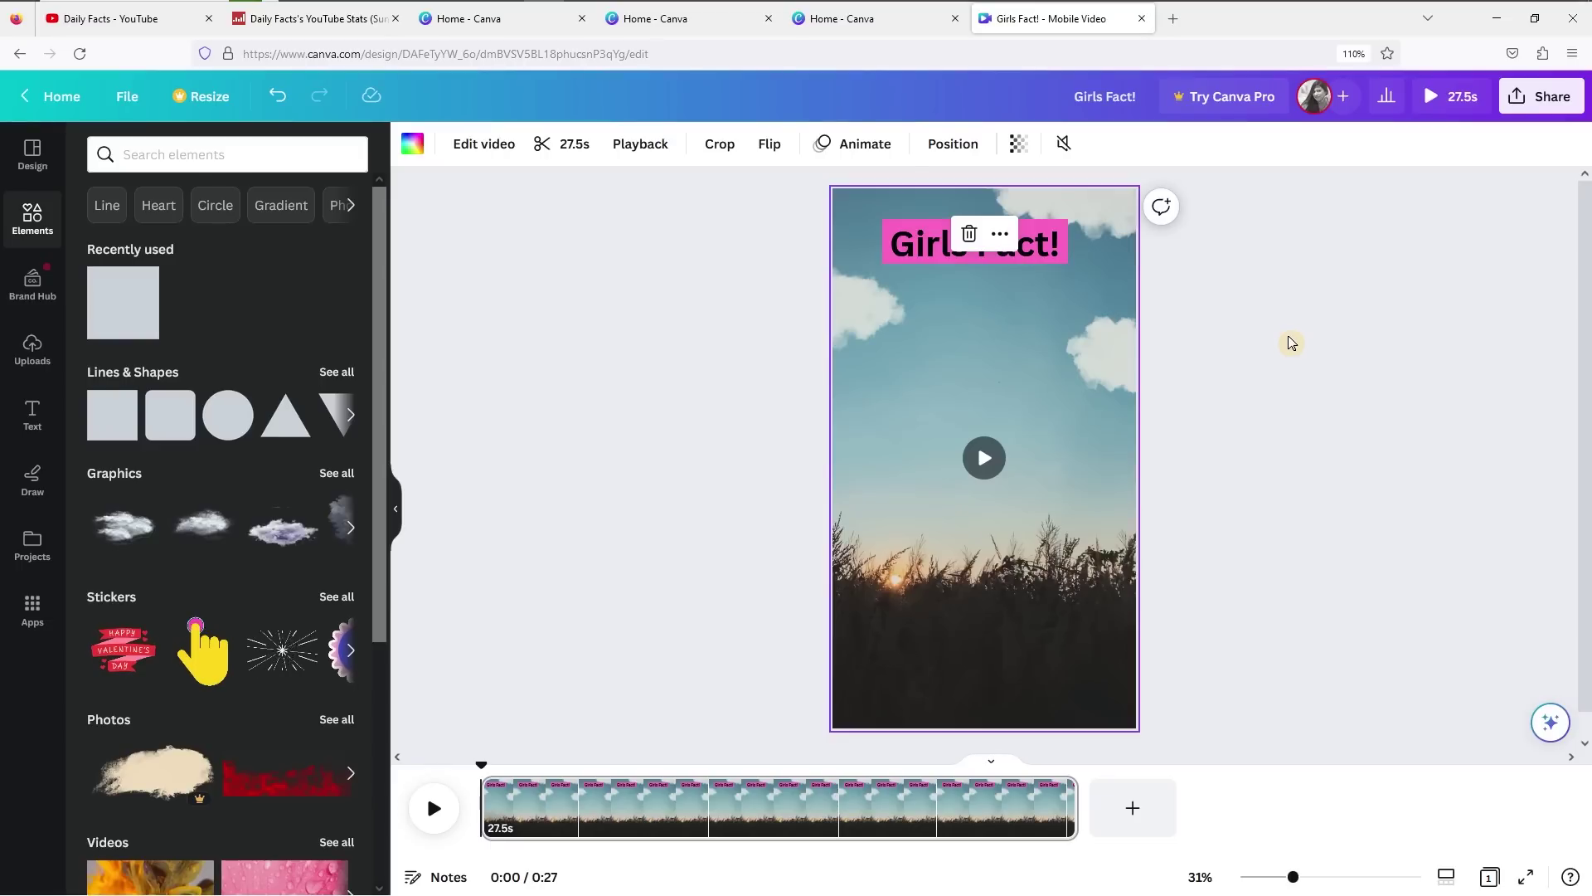
Step: Add a second heading in the middle of the page and clear its placeholder text
left_click(991, 427)
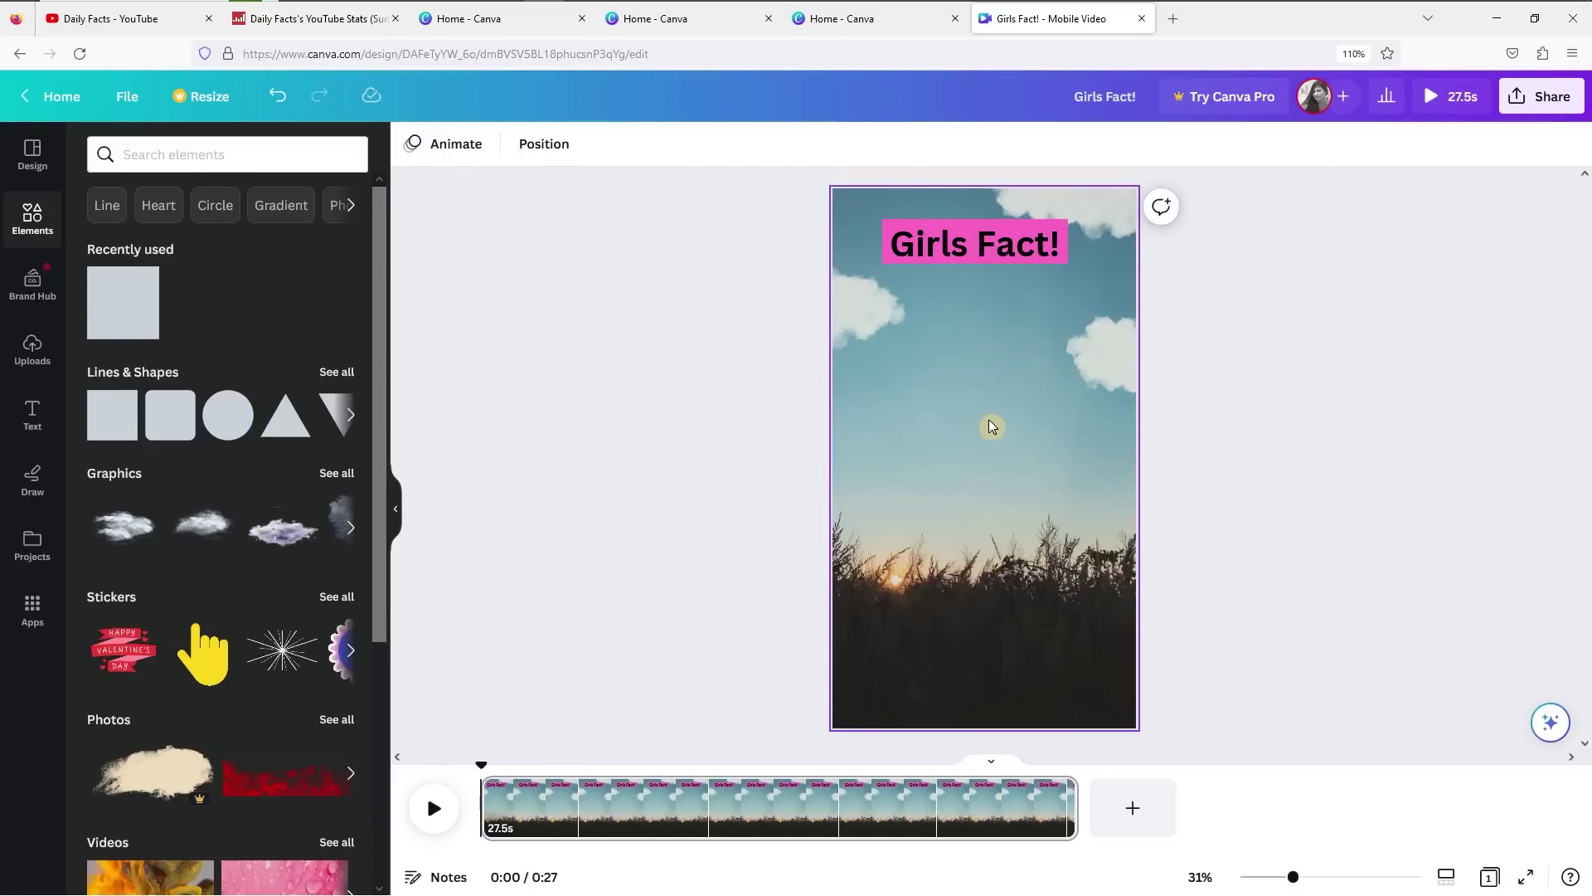
left_click(30, 412)
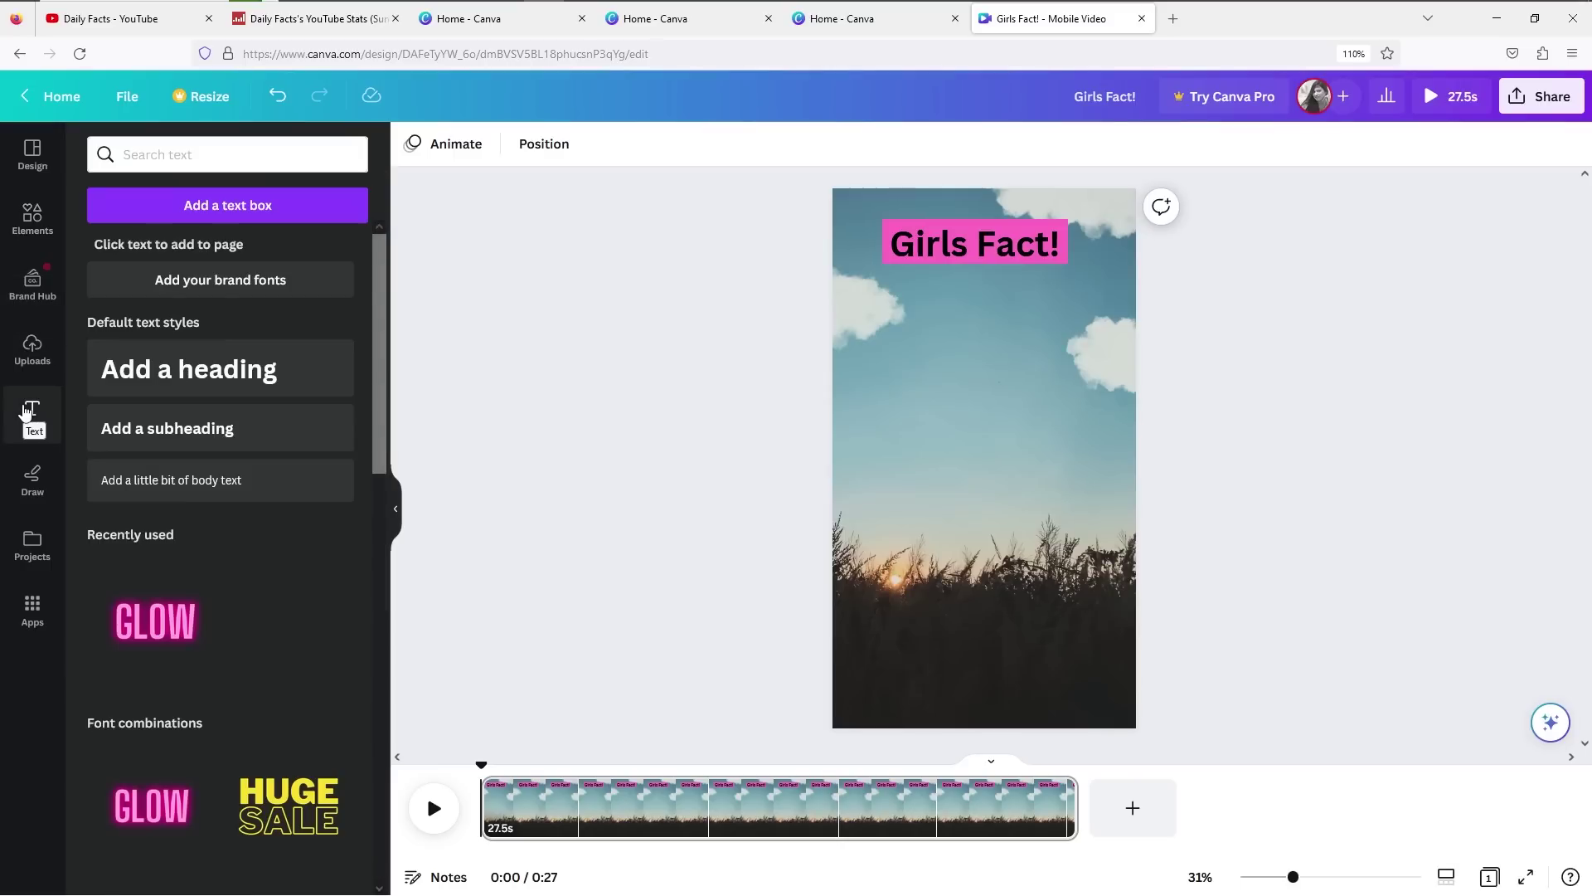
left_click(205, 373)
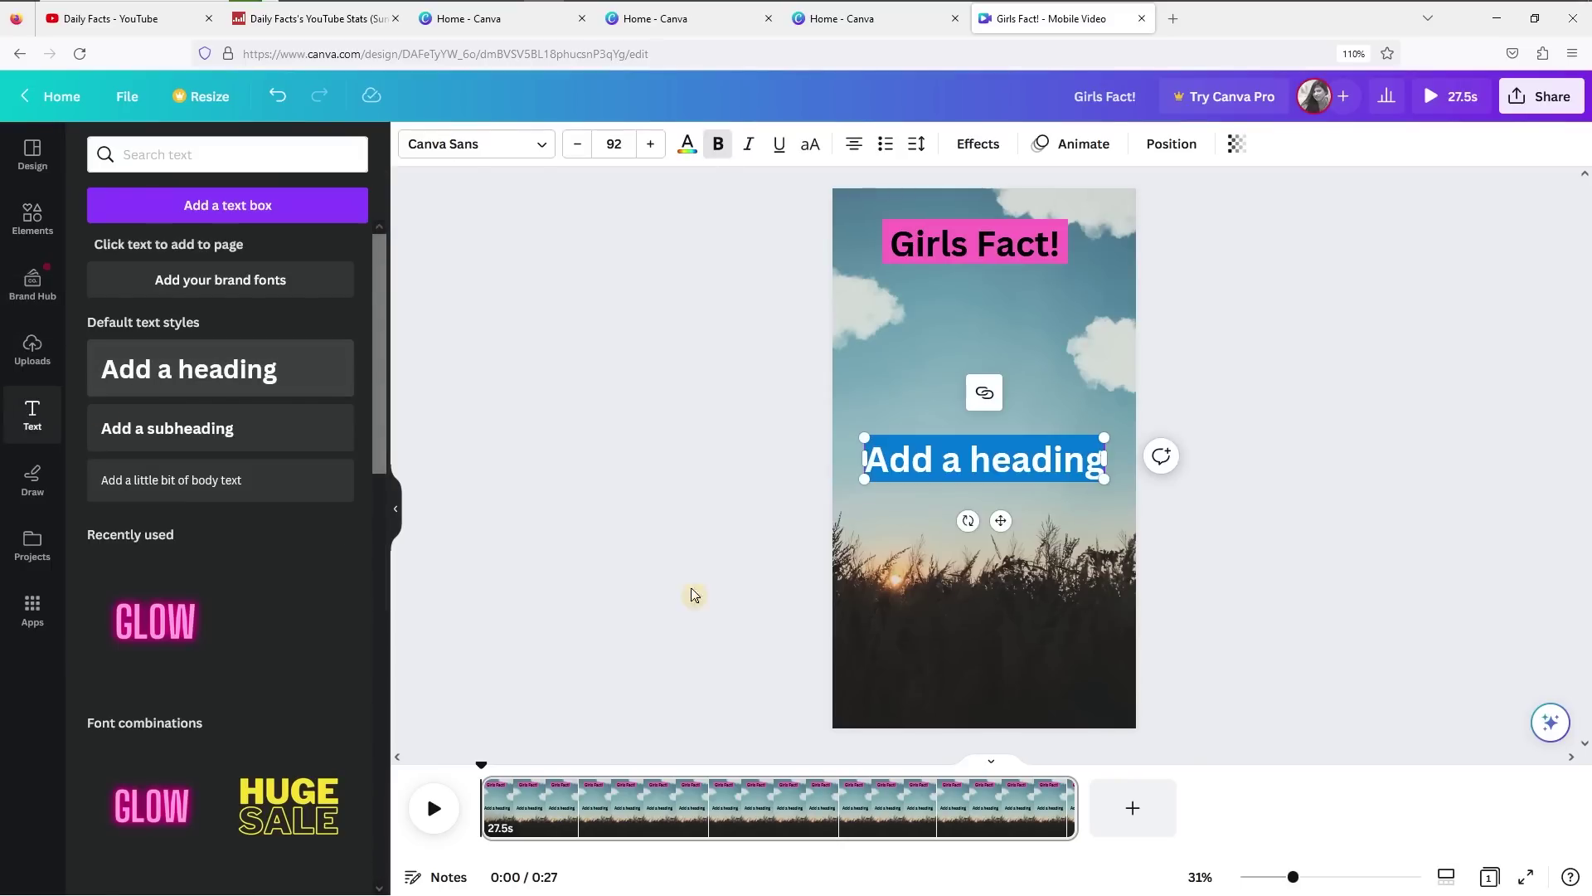
left_click(983, 461)
double_click(983, 461)
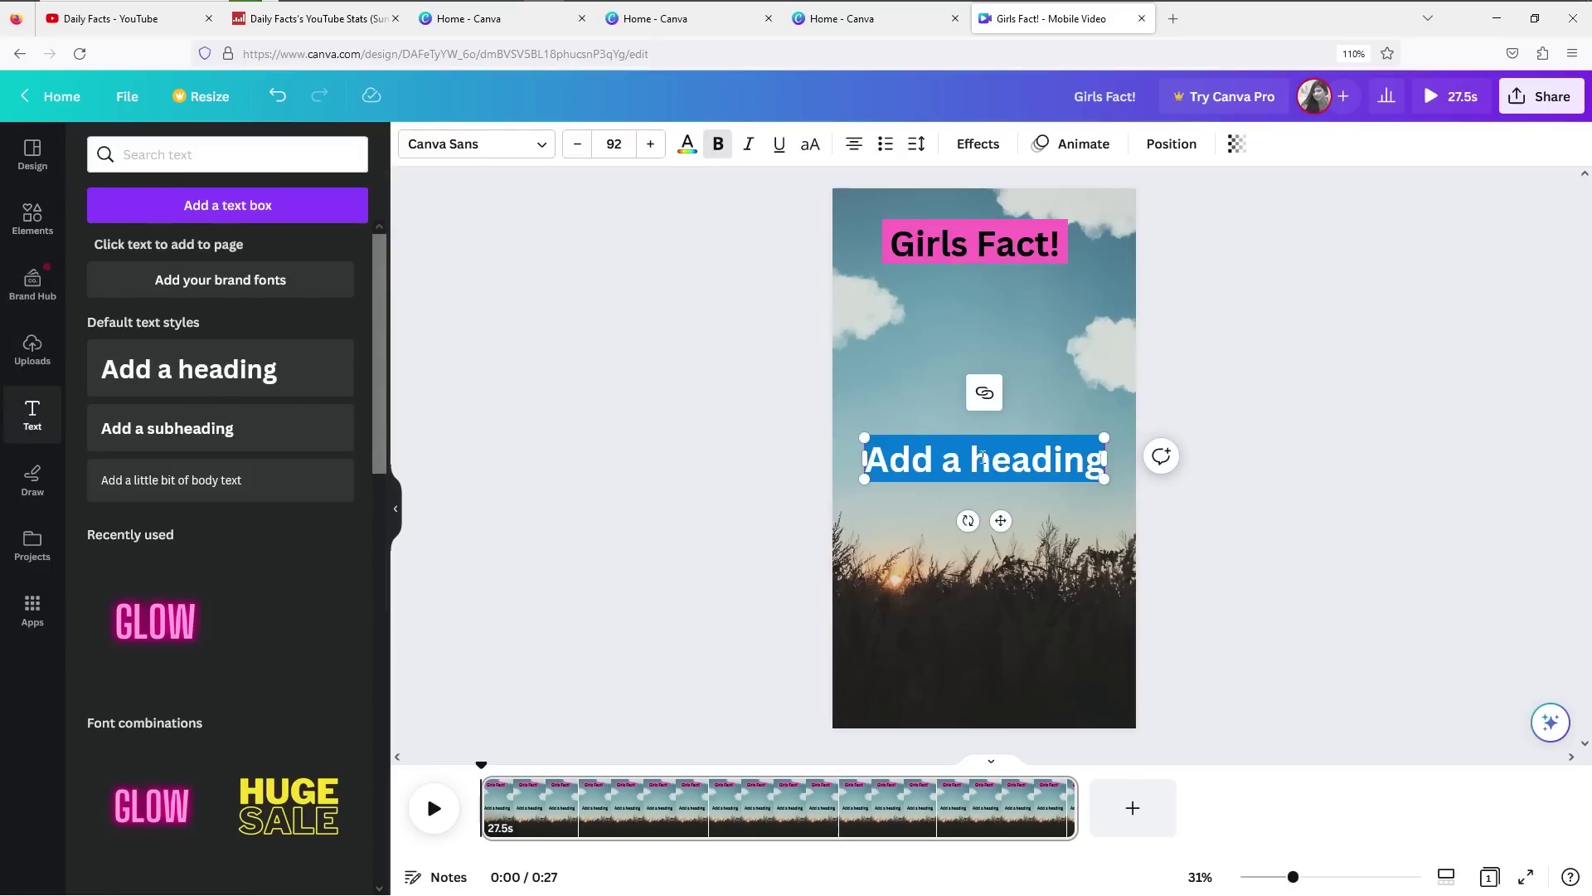
key("BackSpace")
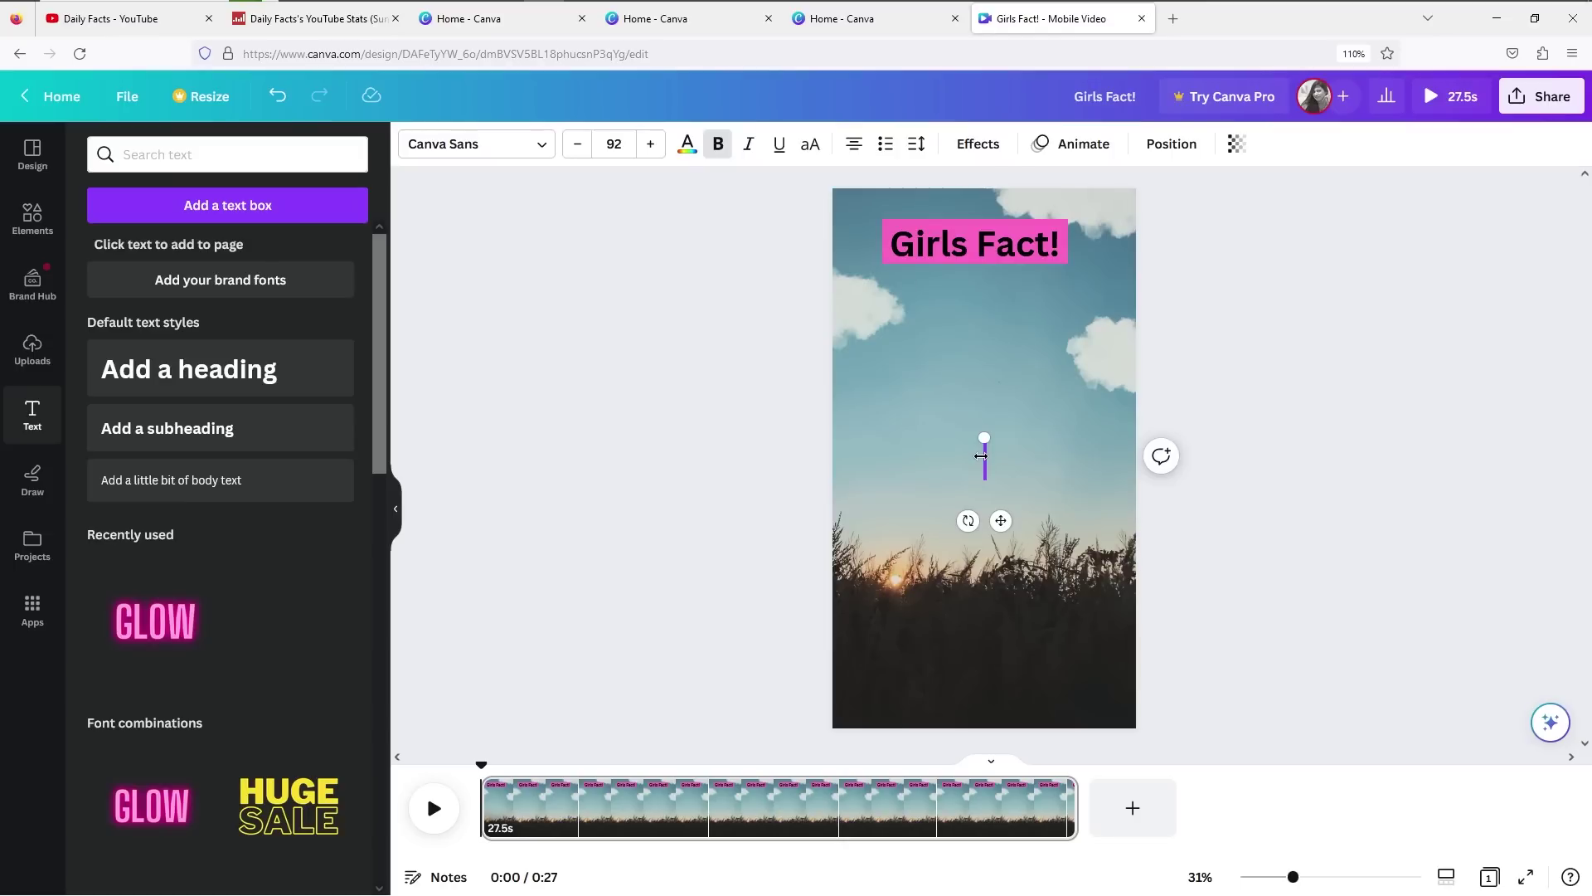
Step: Search the text options for "bengali" and choose Noto Sans Bengali
left_click(255, 154)
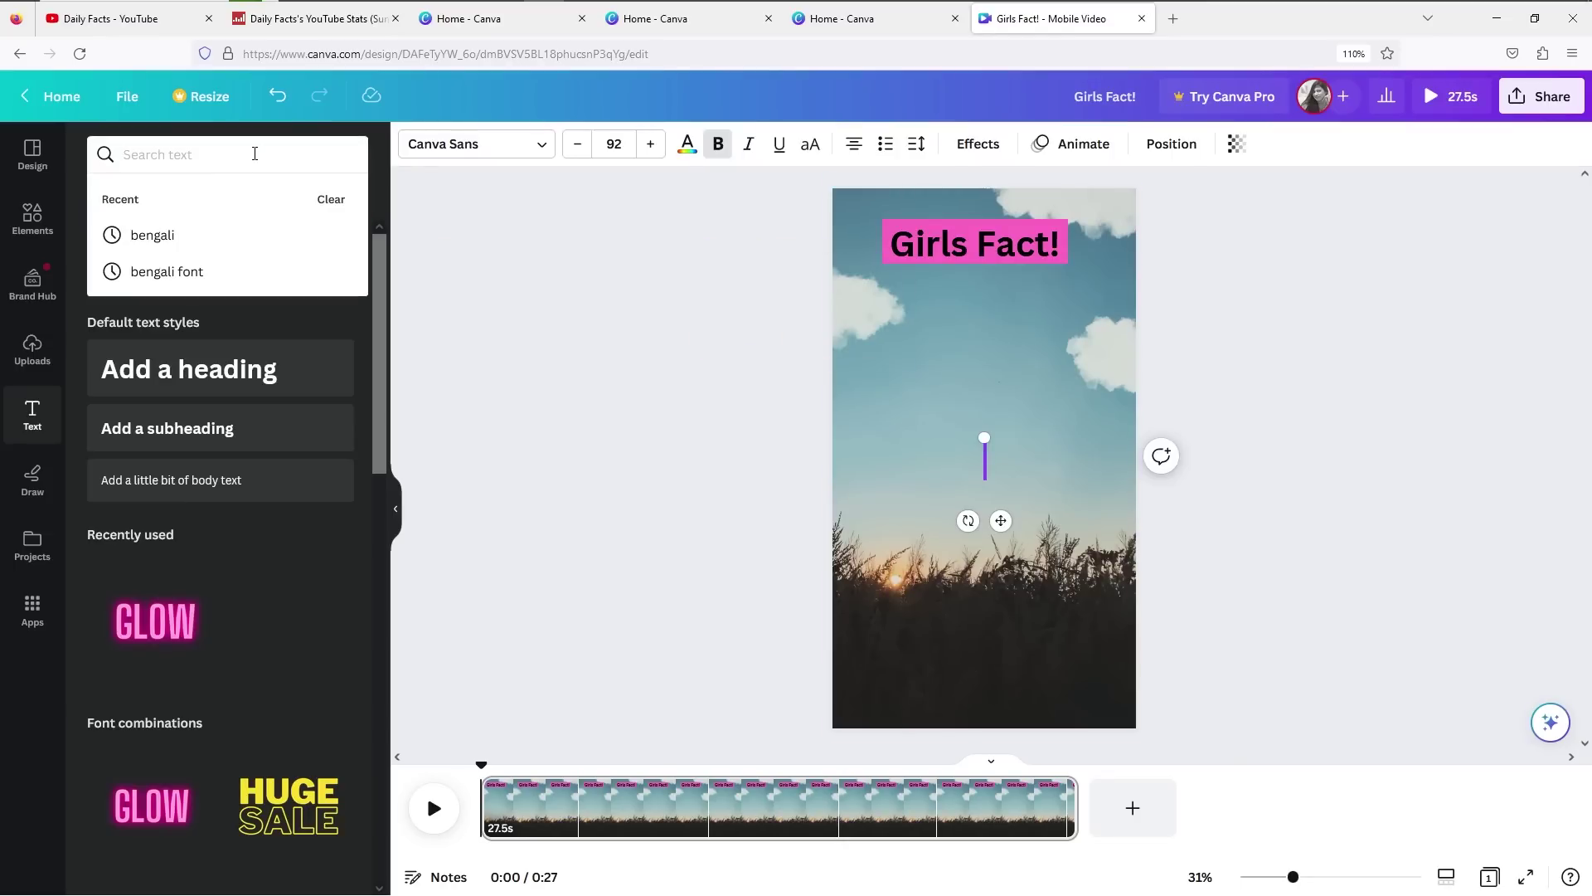
left_click(203, 235)
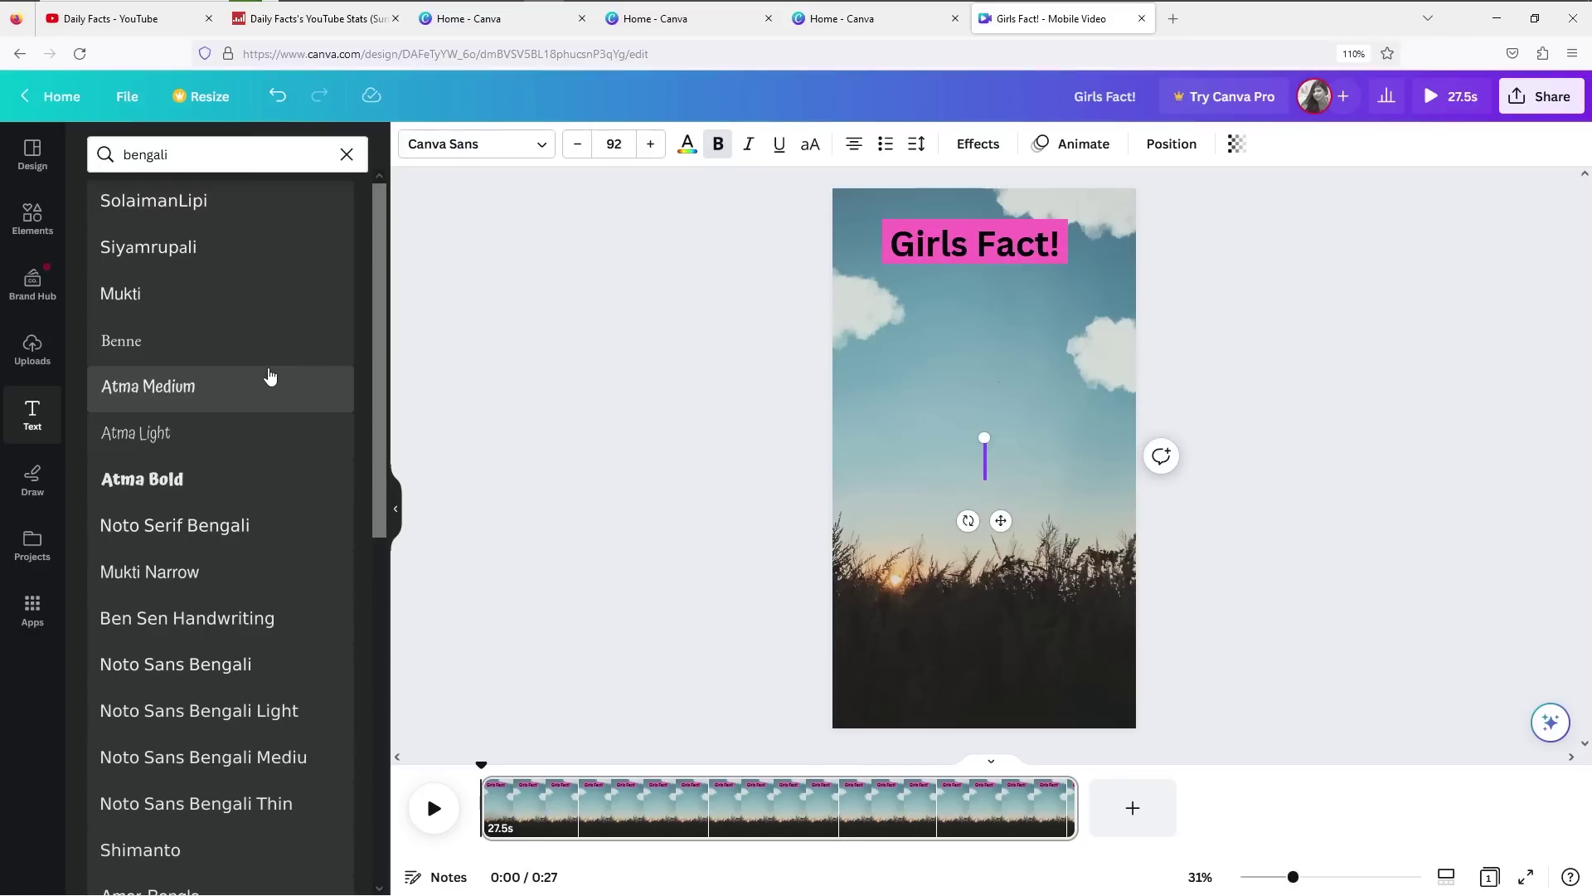
scroll(269, 376, "down", 3)
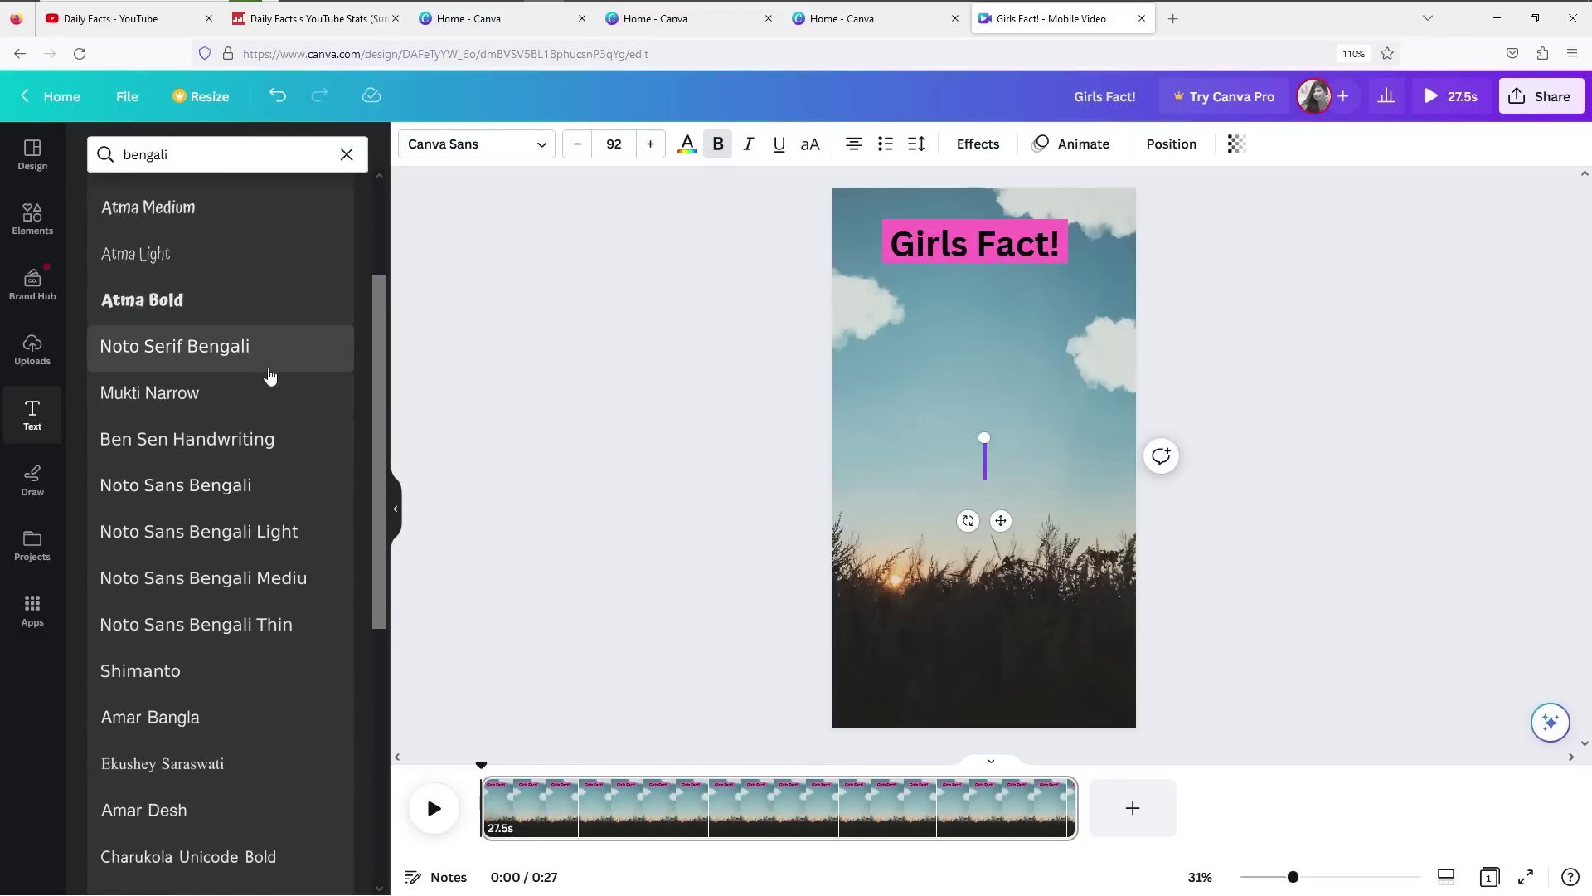
left_click(225, 501)
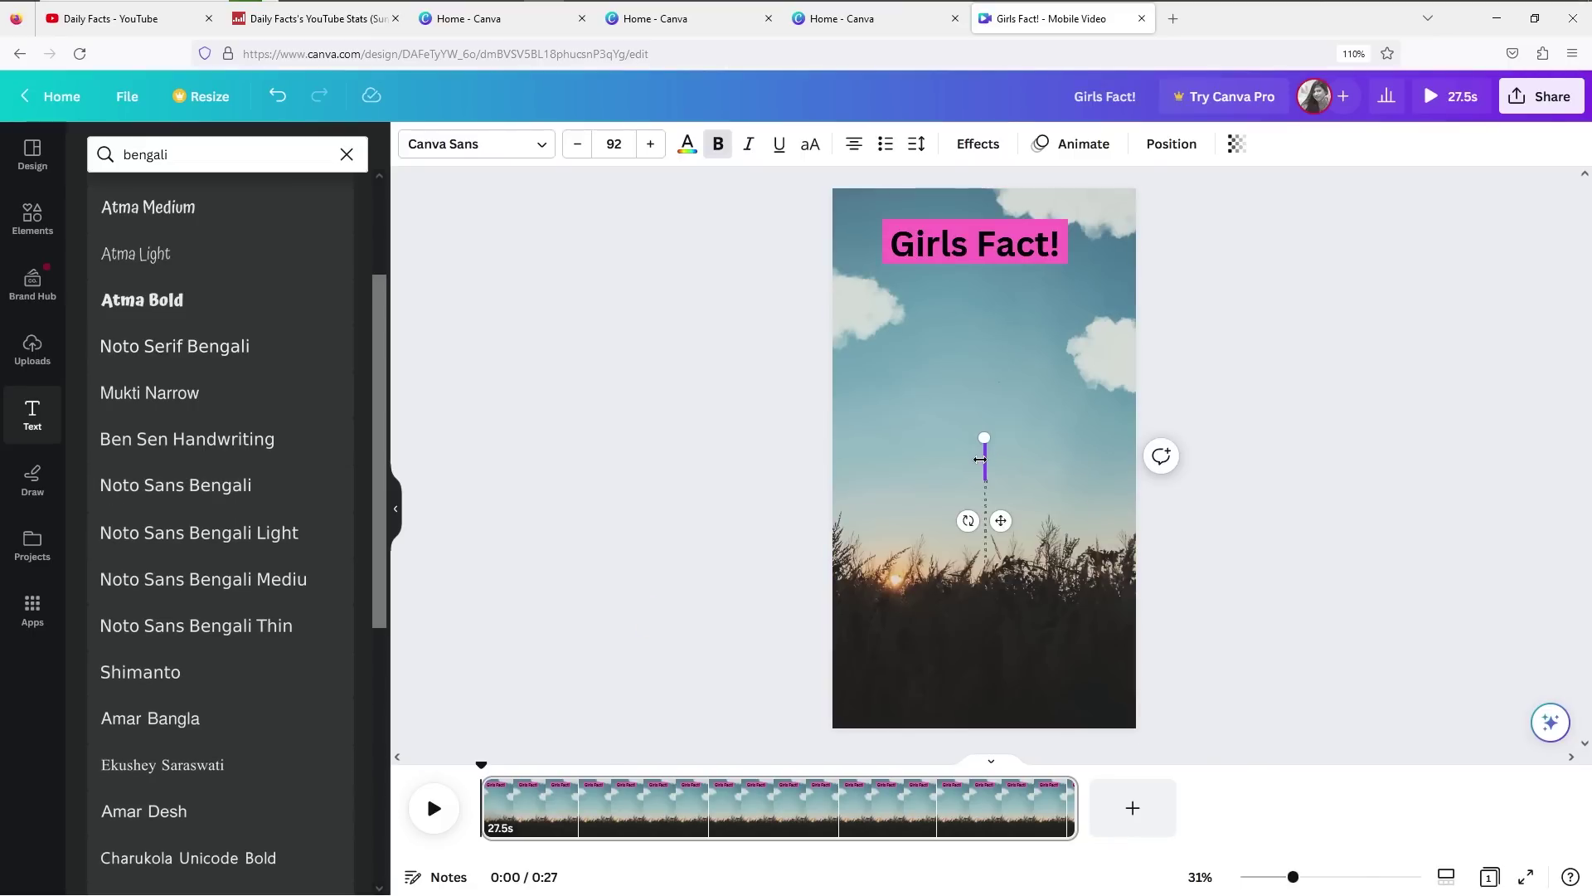
Step: Enter "প্রতিটা মেয়ের দুর্বলতা কি জানো...??" in a text box as wide as the page and make it bold
left_click_drag(980, 459, 832, 481)
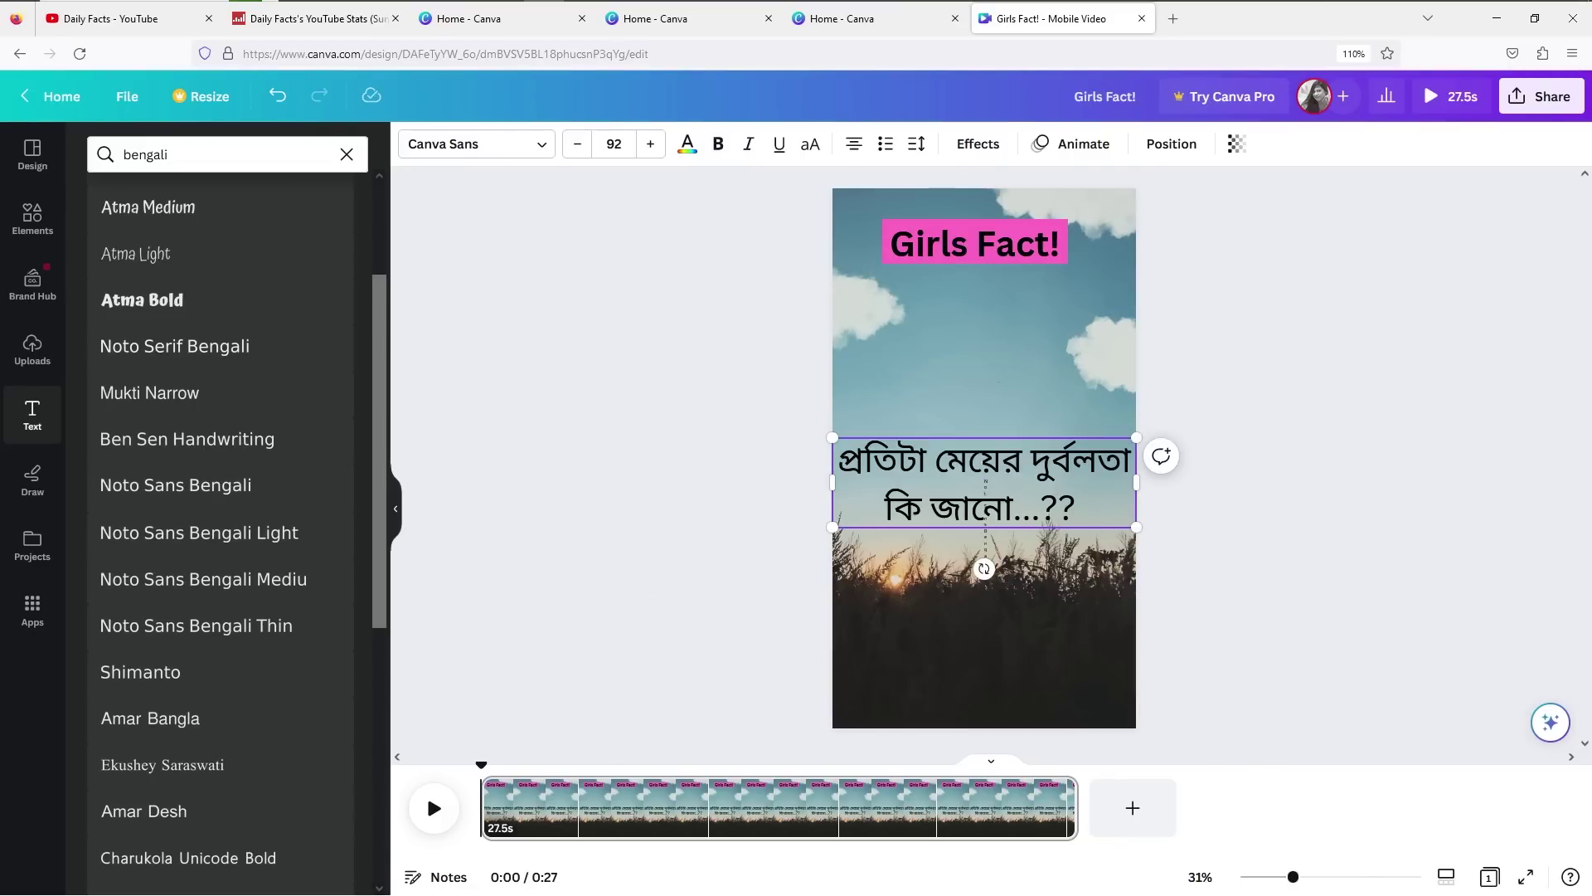
triple_click(983, 461)
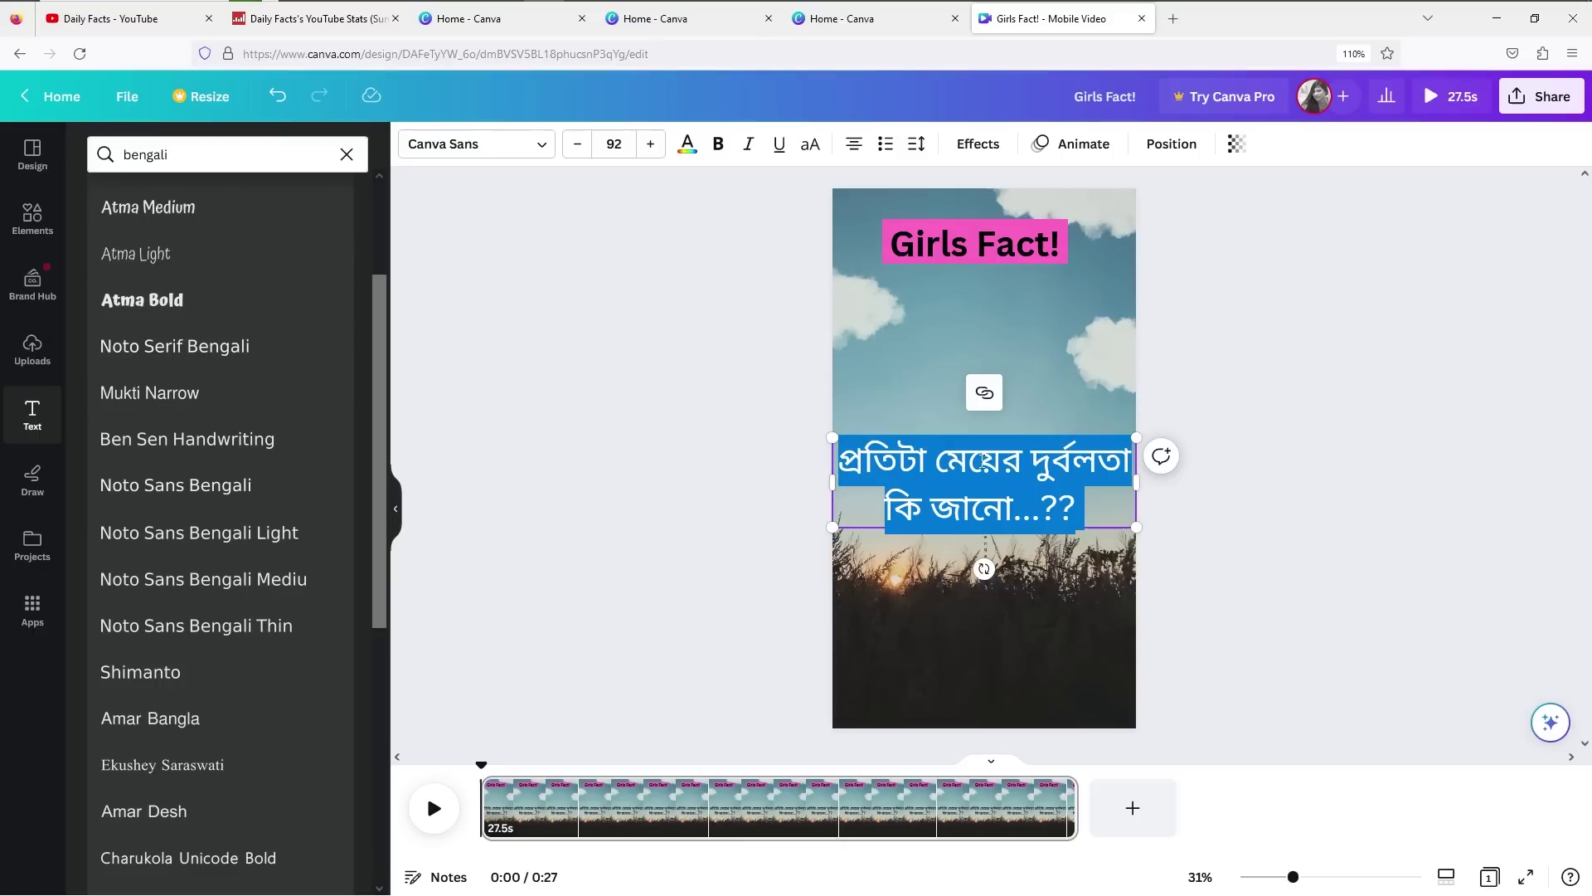
left_click(719, 145)
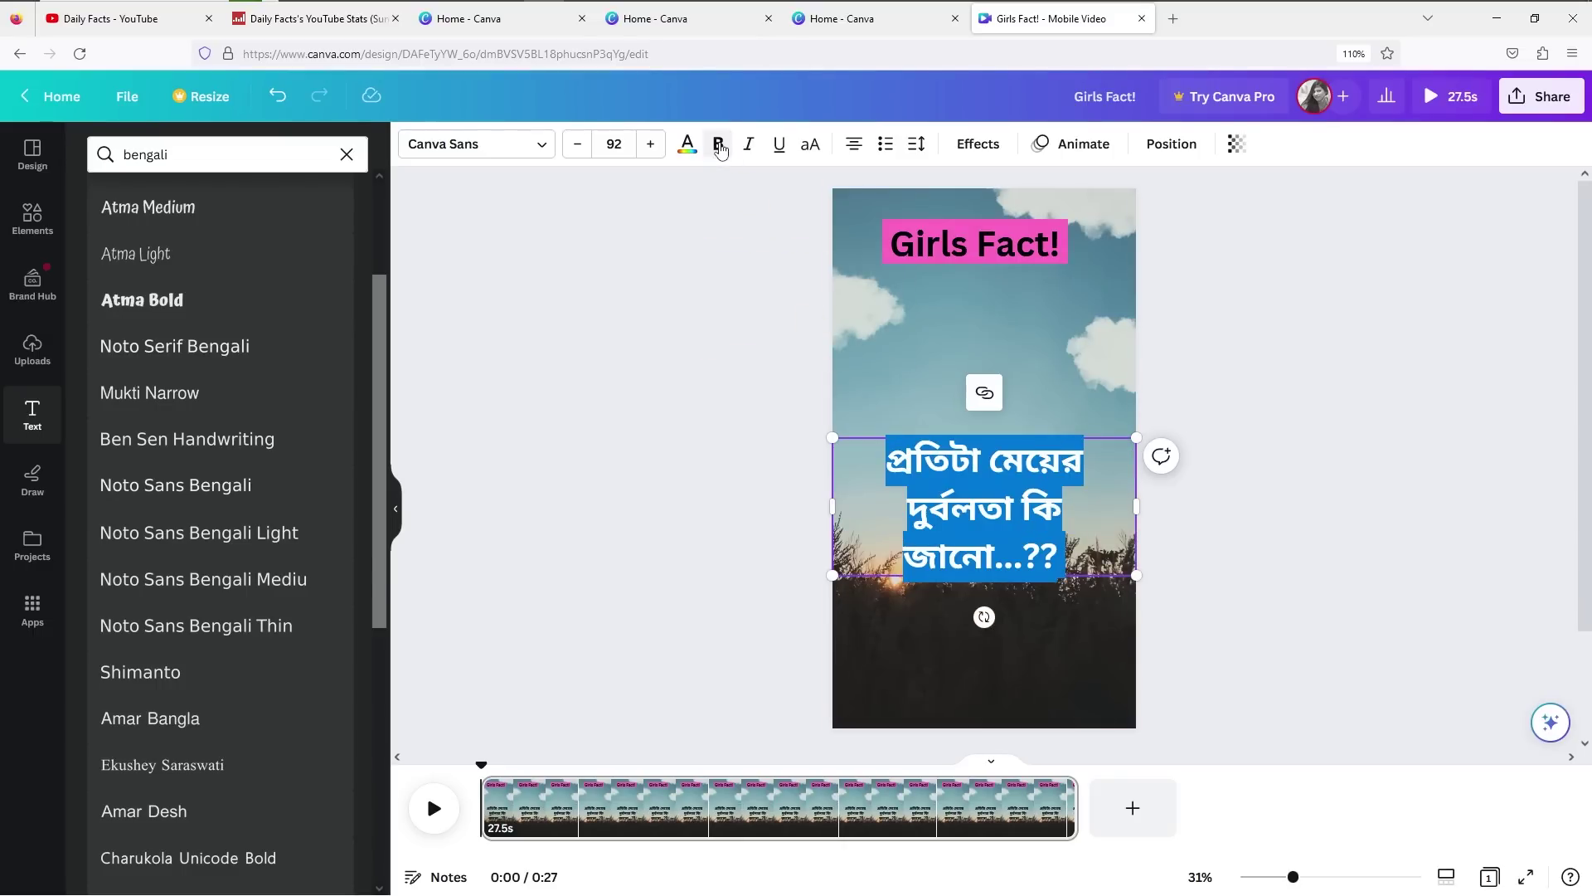
Step: Reduce the Bengali text's font size to 80
left_click(578, 146)
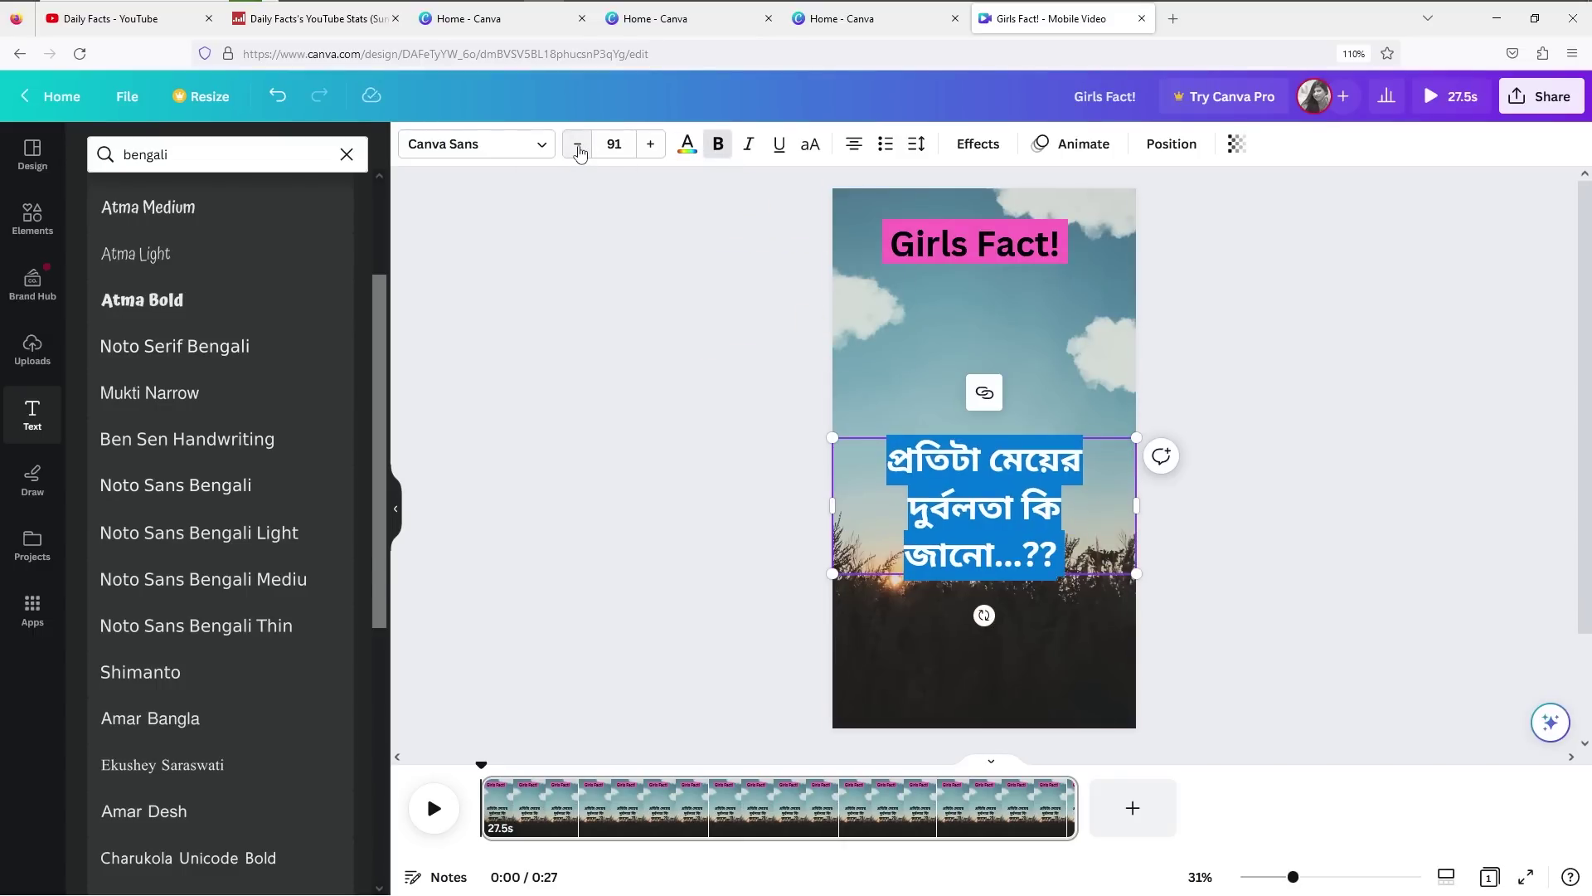
left_click(578, 146)
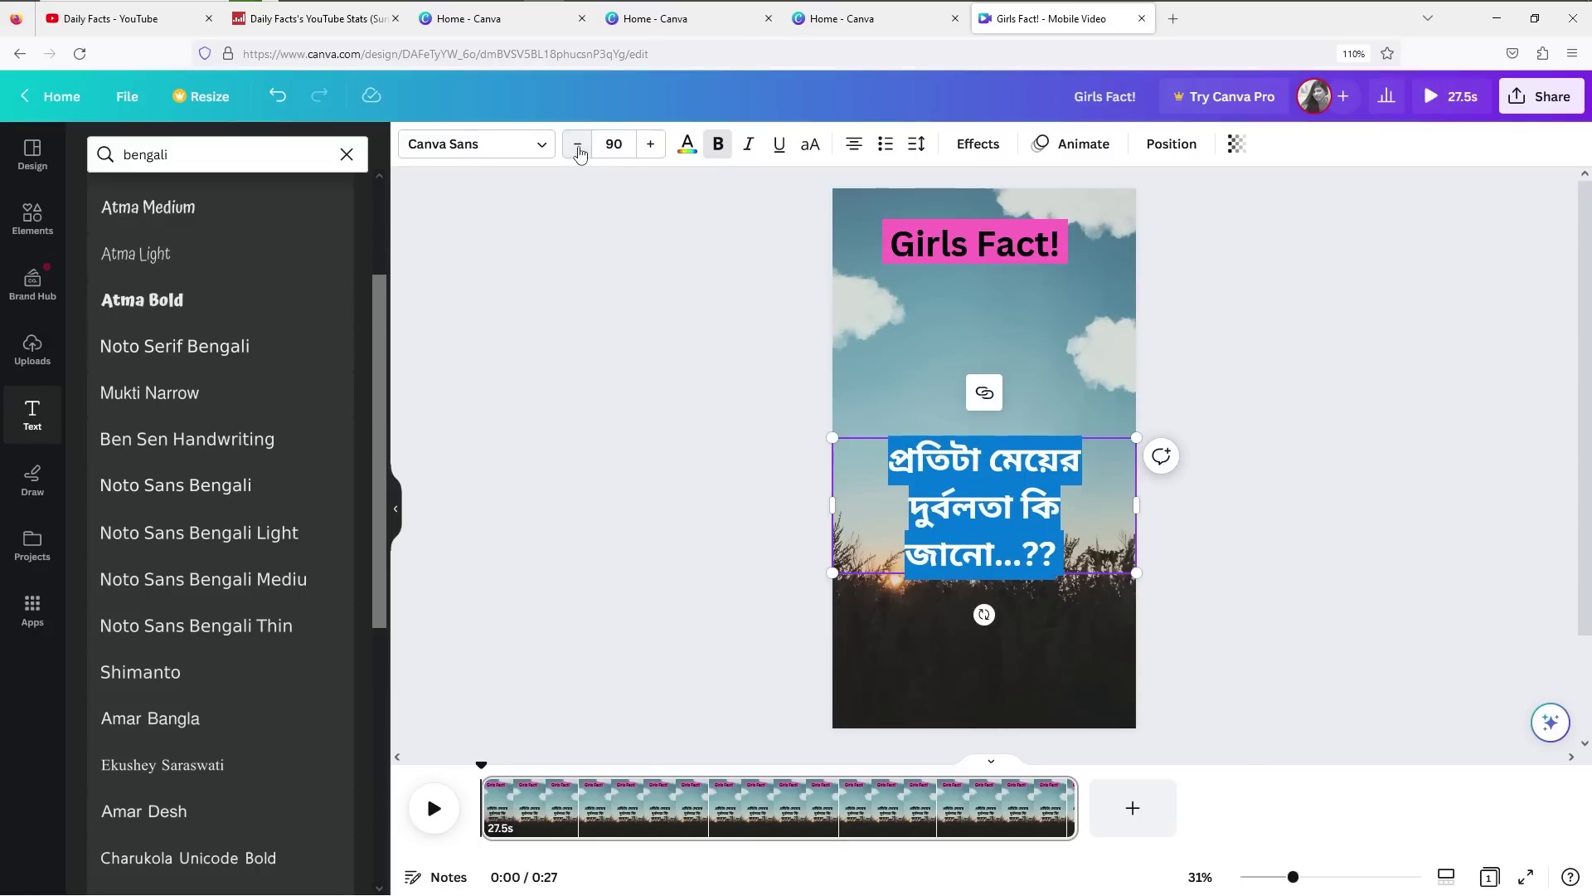
left_click(578, 146)
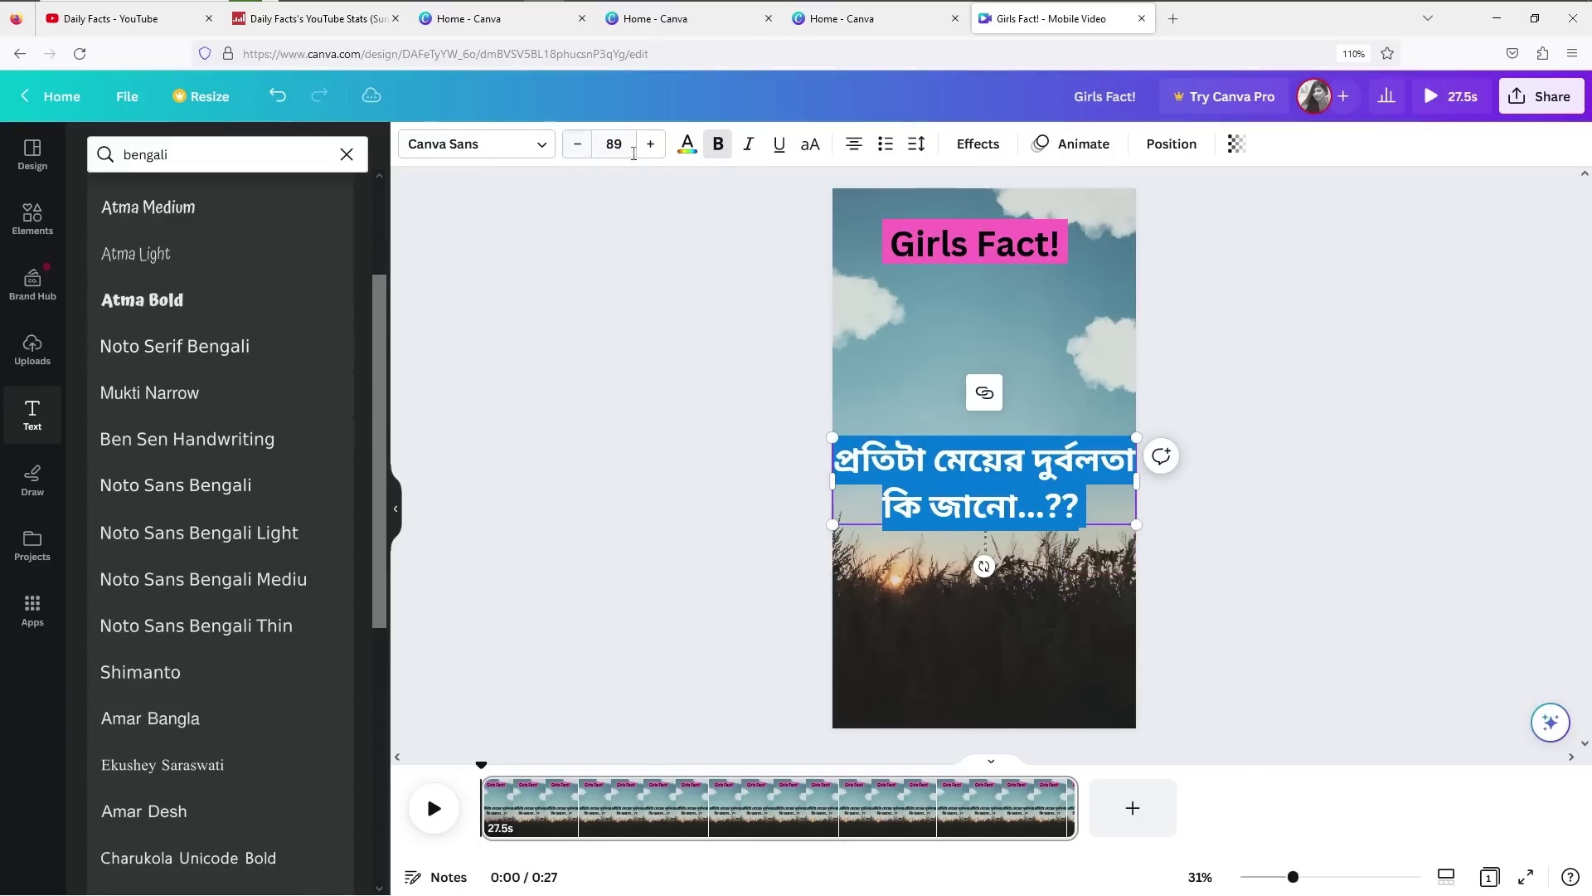
left_click(578, 146)
left_click(578, 145)
left_click(578, 146)
left_click(579, 146)
left_click(577, 149)
left_click(577, 149)
left_click(578, 149)
left_click(578, 149)
left_click(578, 150)
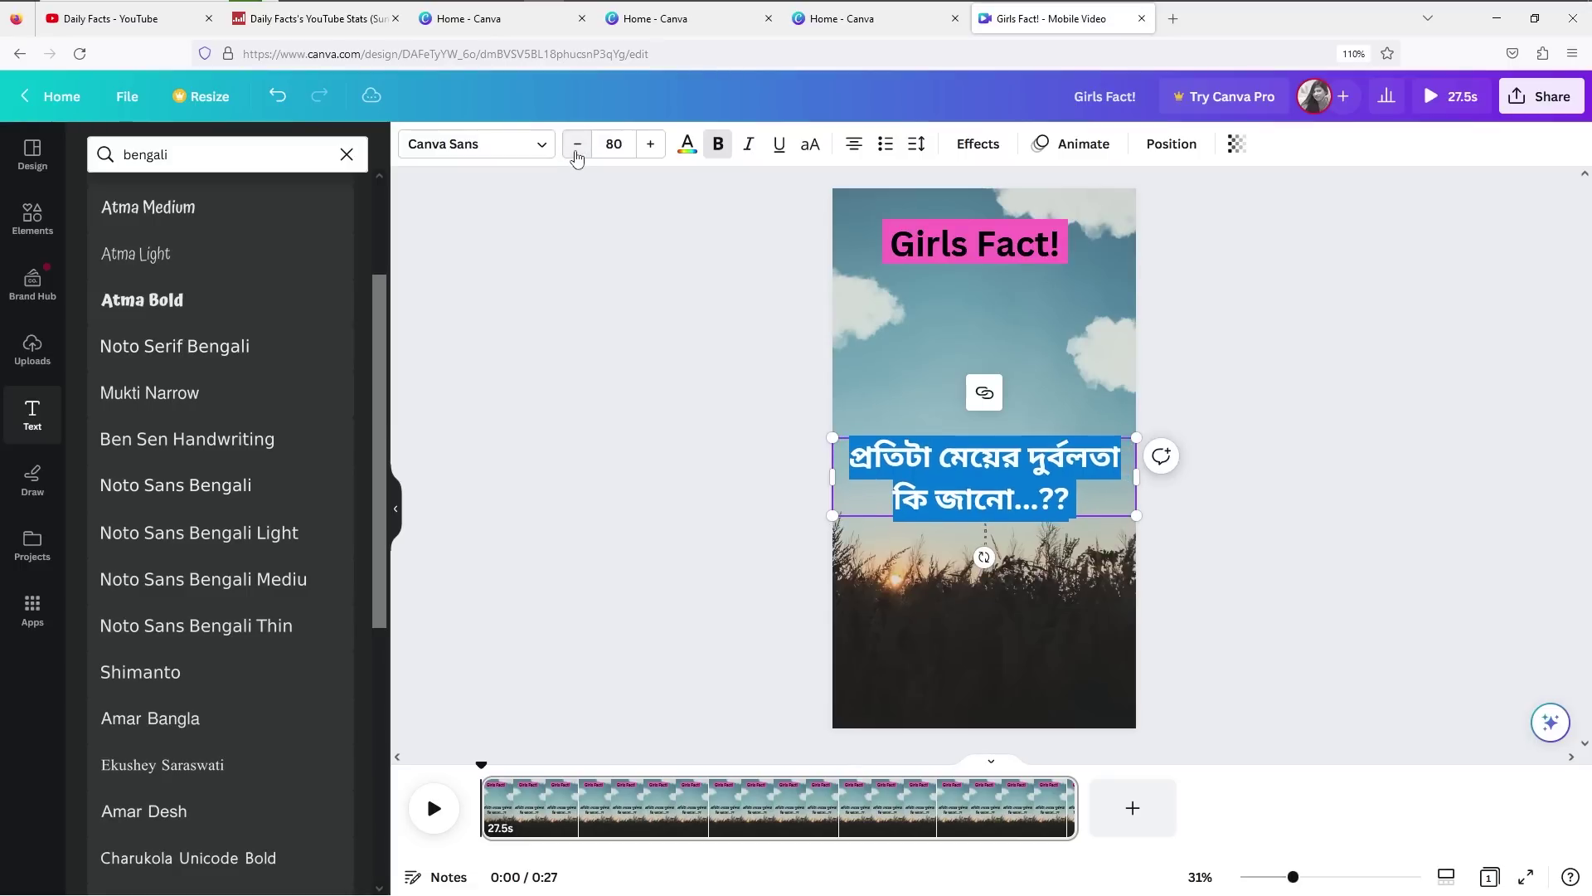
Step: Try the other alignments on the Bengali text and return it to centered
left_click(848, 154)
left_click(848, 154)
left_click(848, 153)
left_click(848, 154)
left_click(847, 154)
left_click(847, 153)
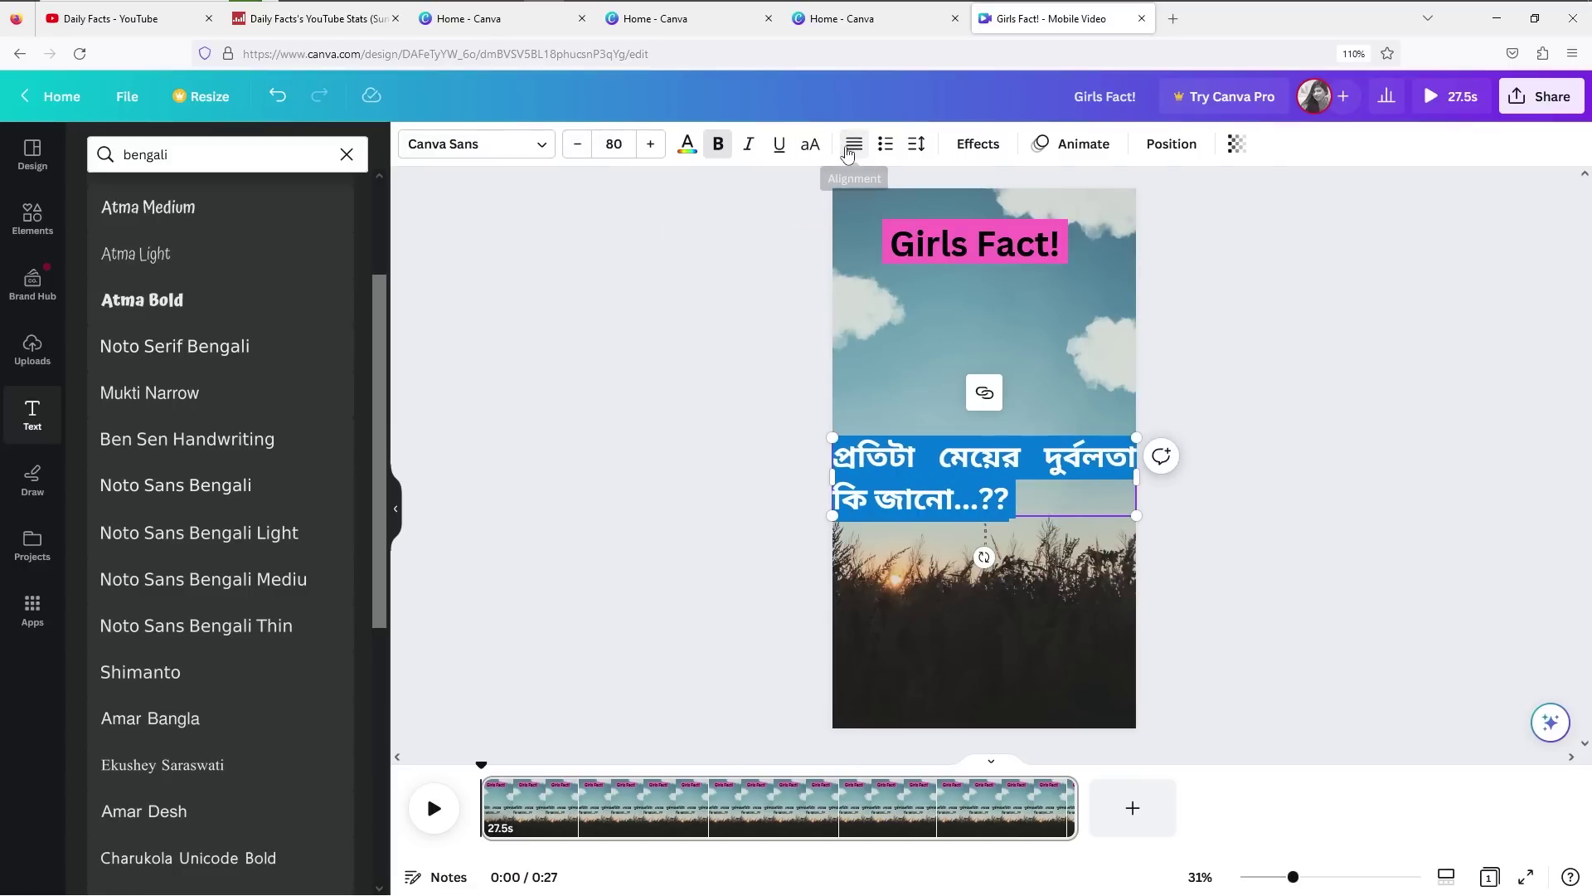
left_click(848, 153)
left_click(848, 153)
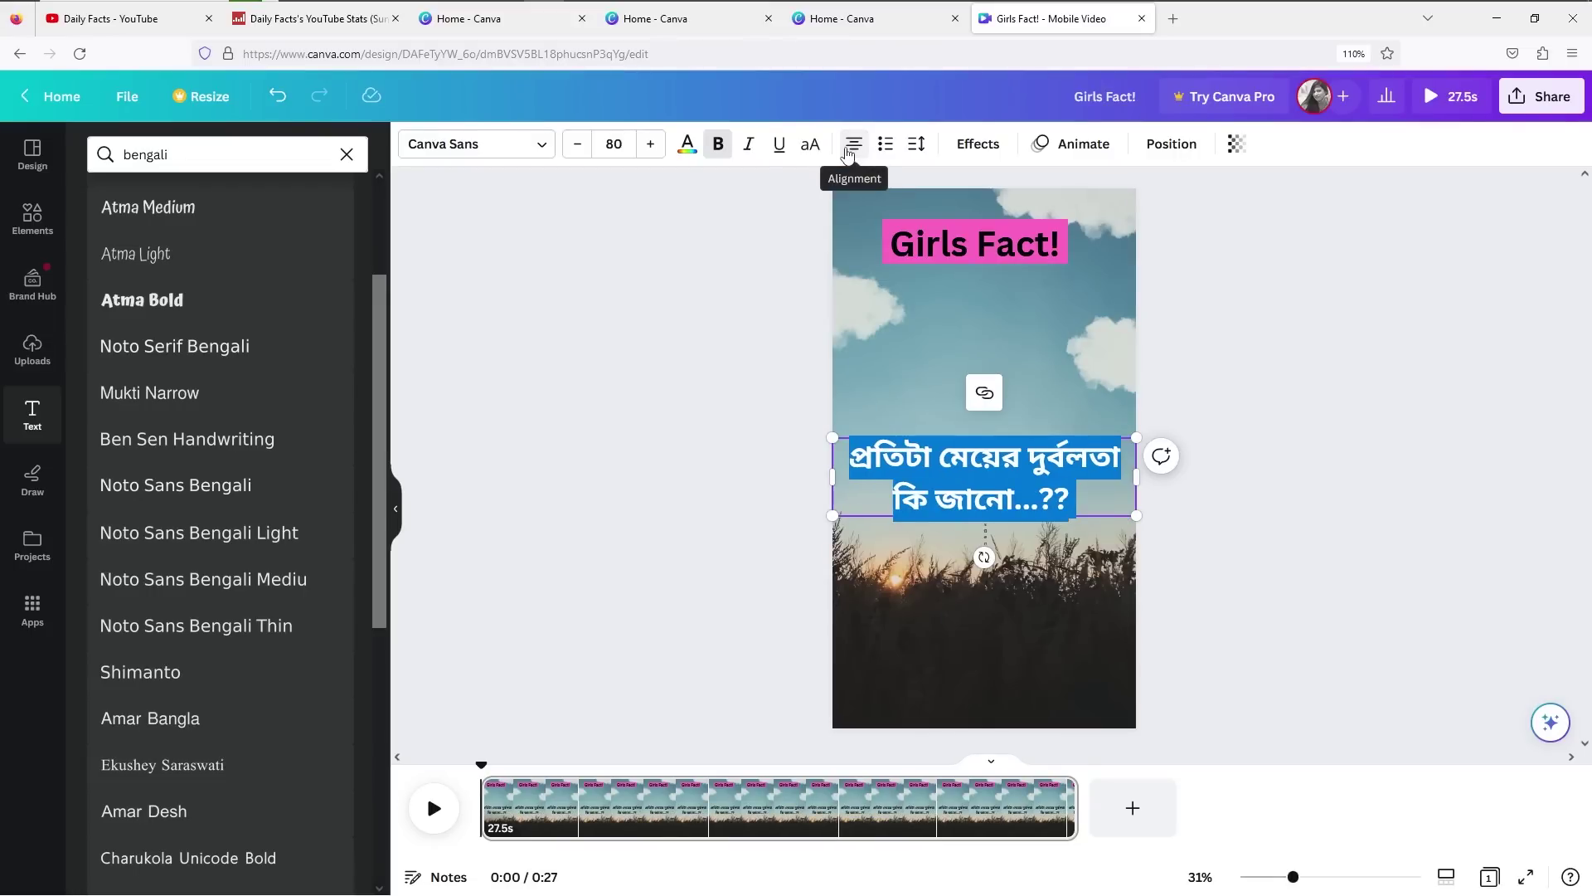
Step: Move the Bengali text slightly up from the middle of the page and deselect it
left_click_drag(703, 241, 885, 303)
left_click(1039, 362)
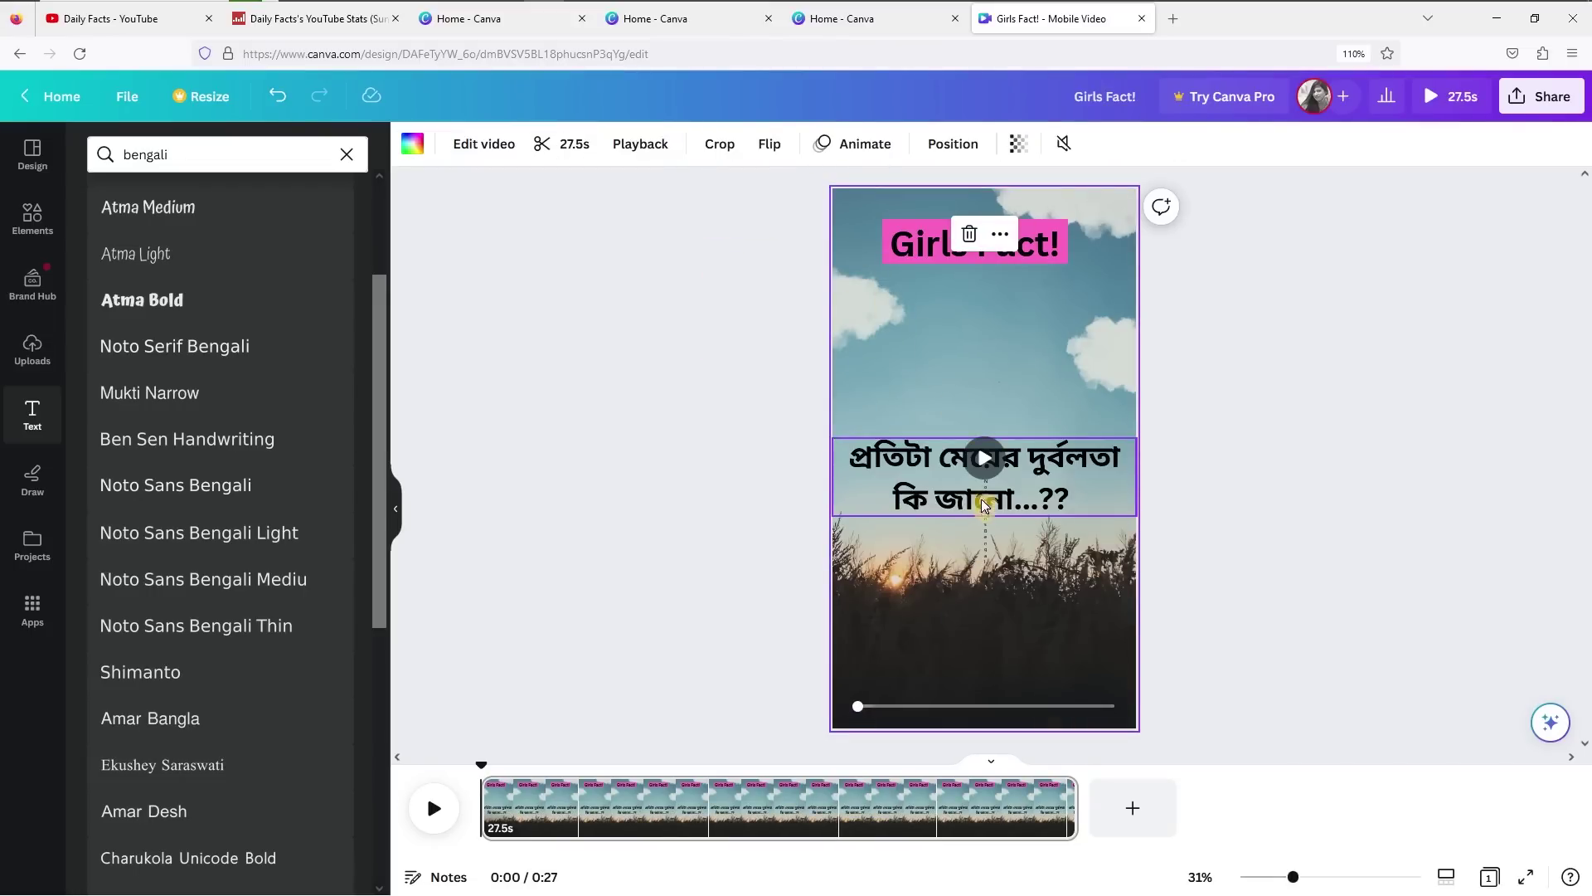
left_click(1057, 491)
left_click_drag(1014, 473, 1010, 448)
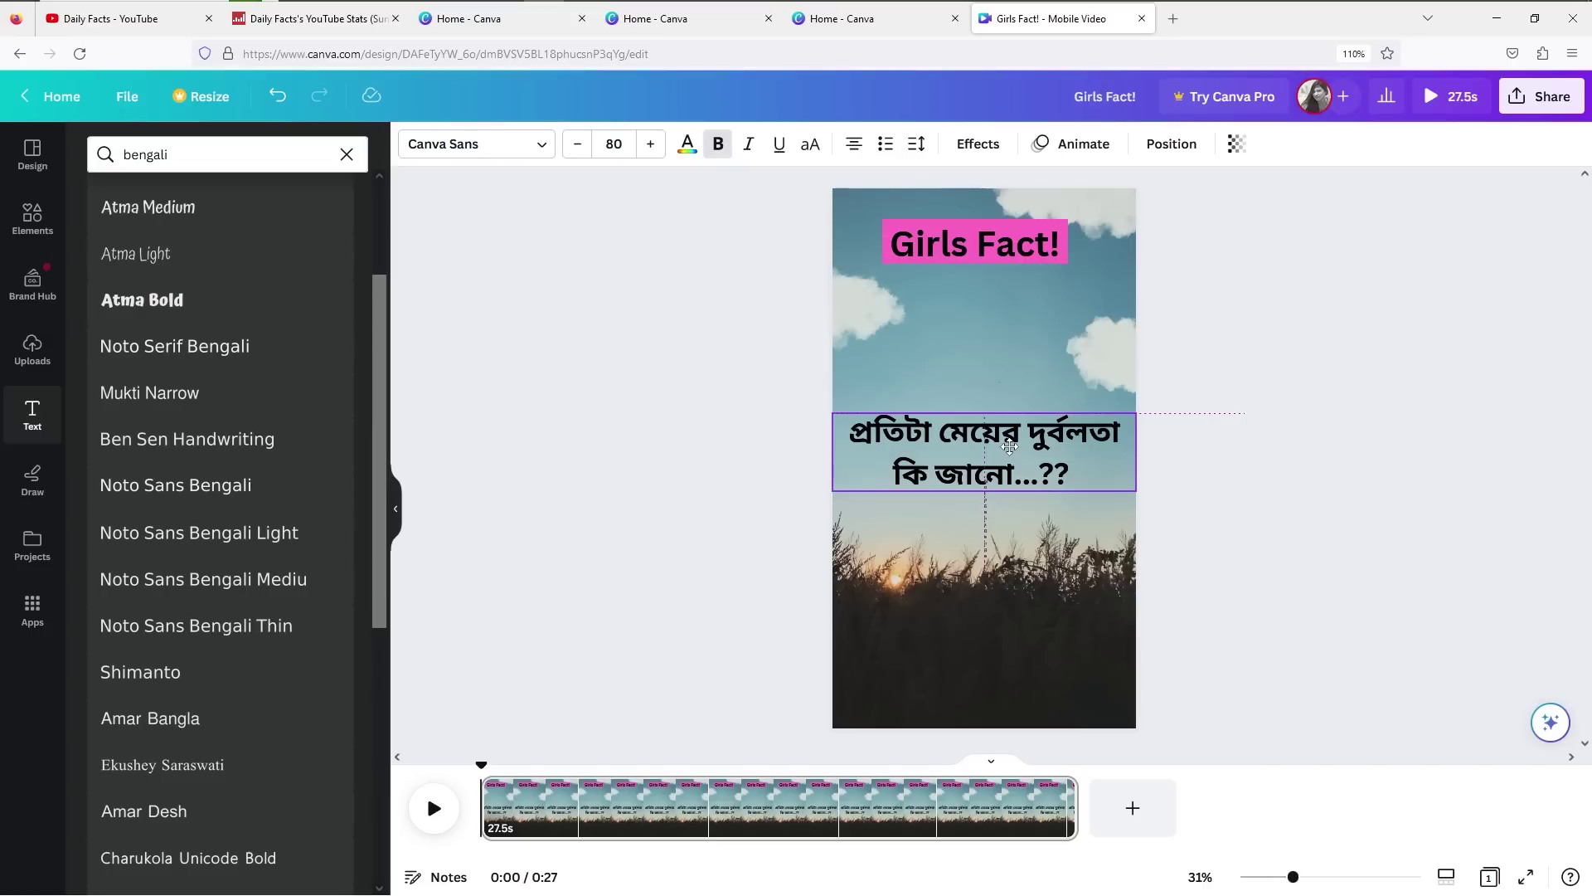
left_click(1358, 387)
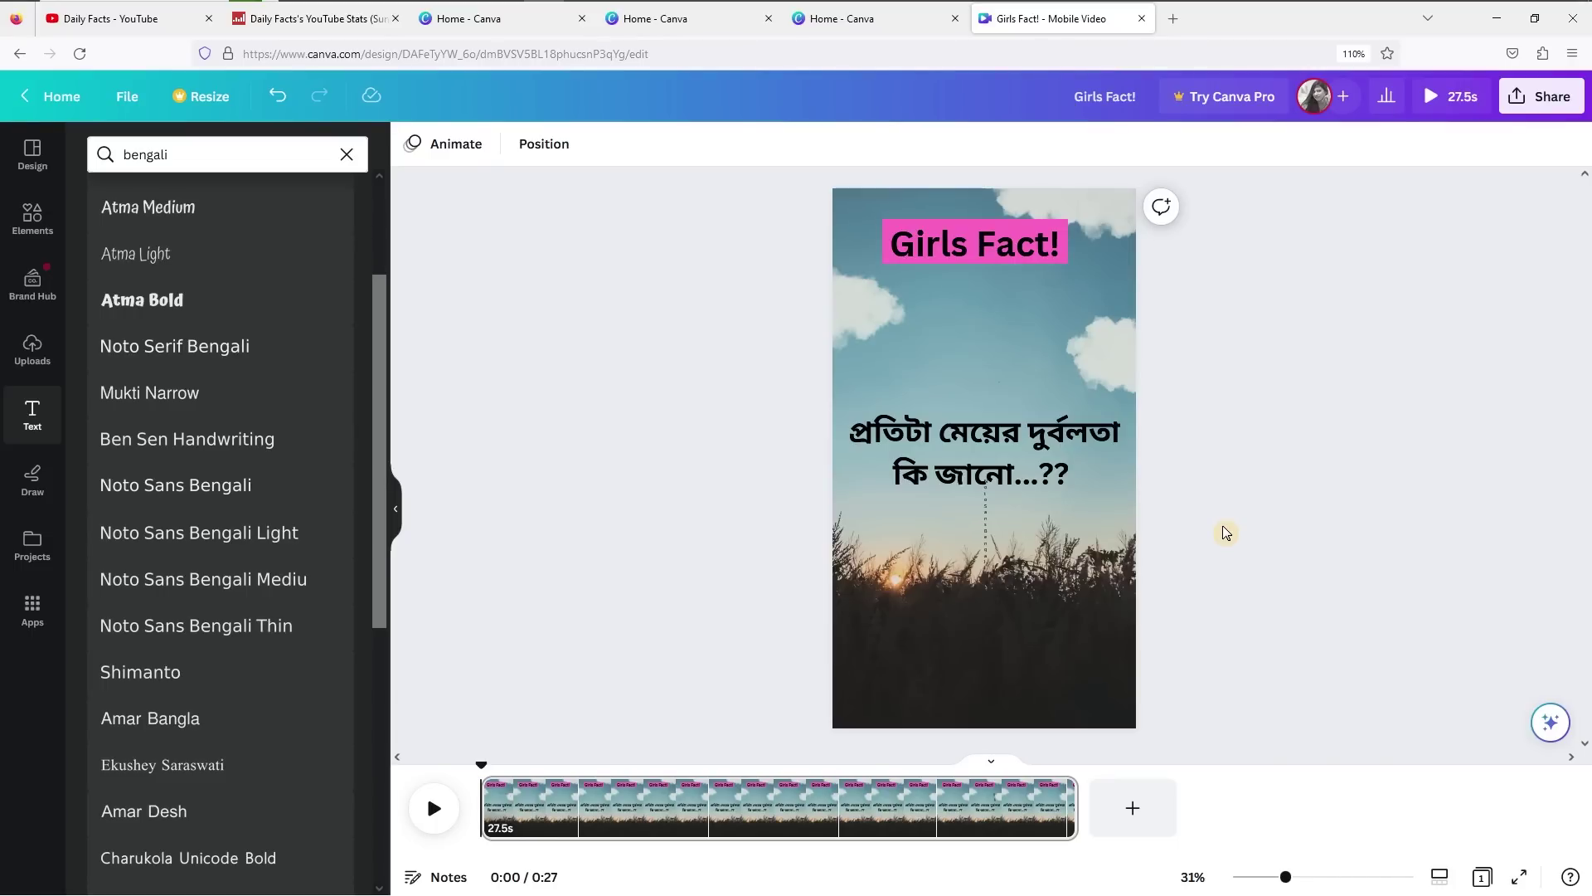
Step: Preview the finished video and download it as an MP4, saving it as "Girls Fact!" in the Kokotibablo folder
left_click(436, 813)
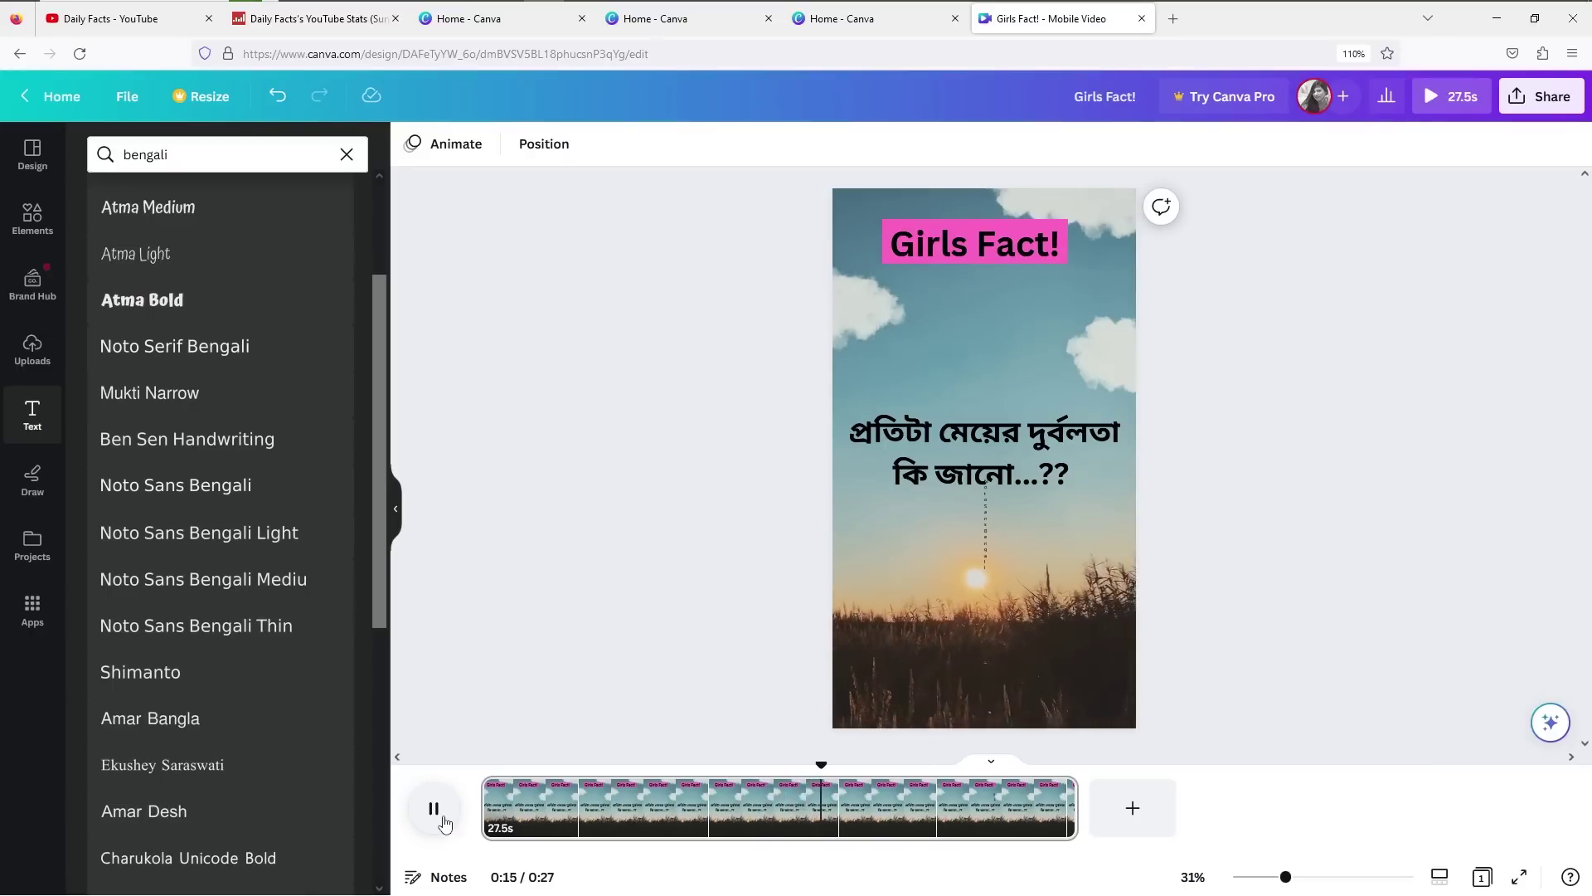
left_click(1211, 558)
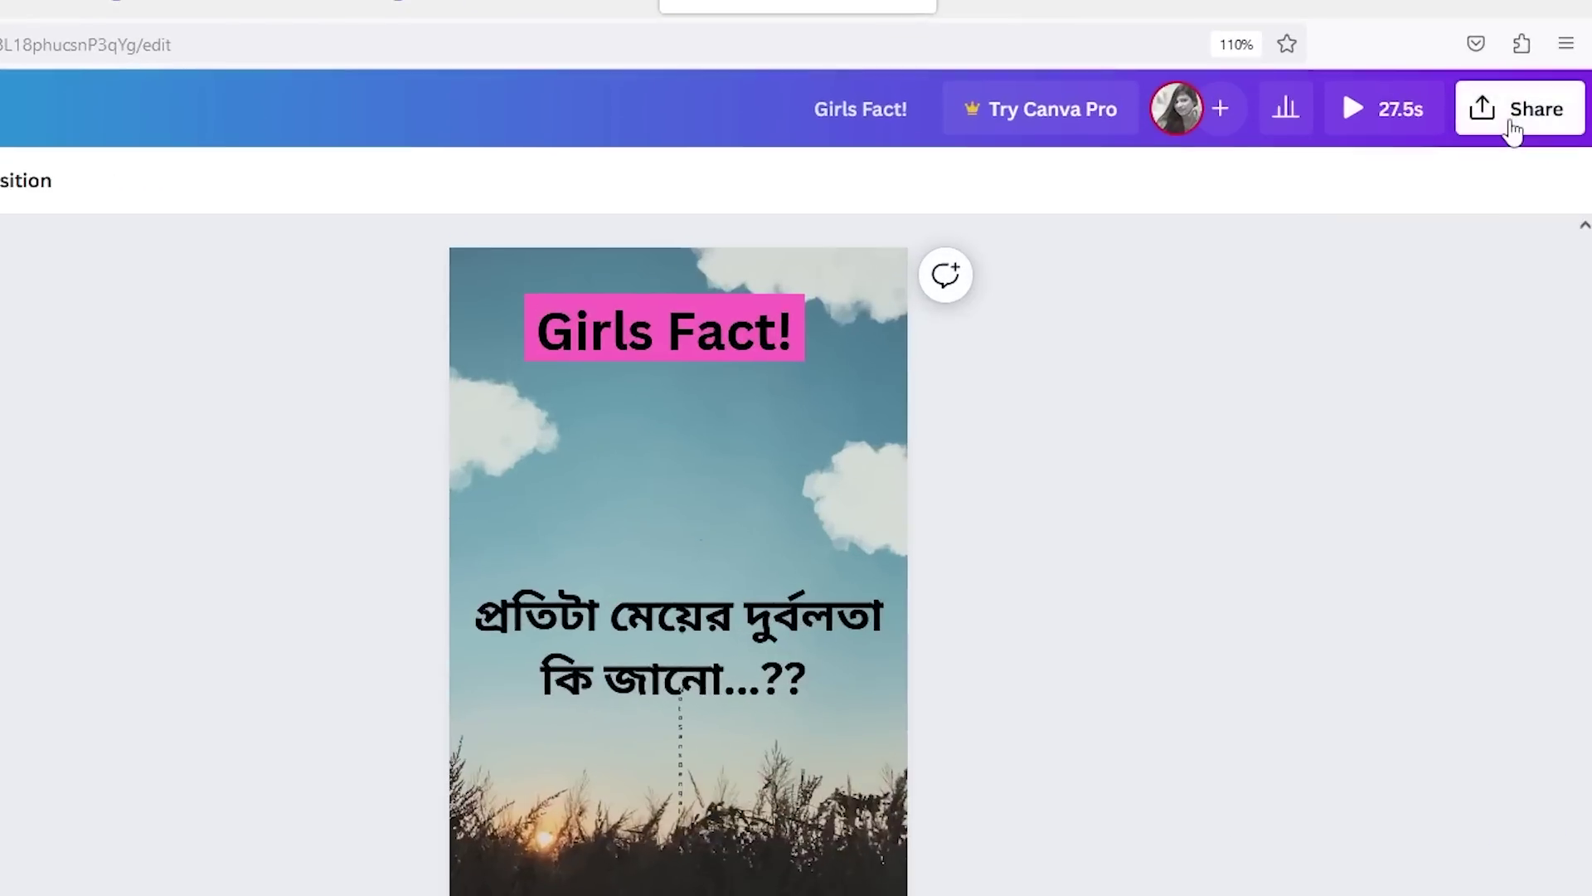
left_click(1531, 98)
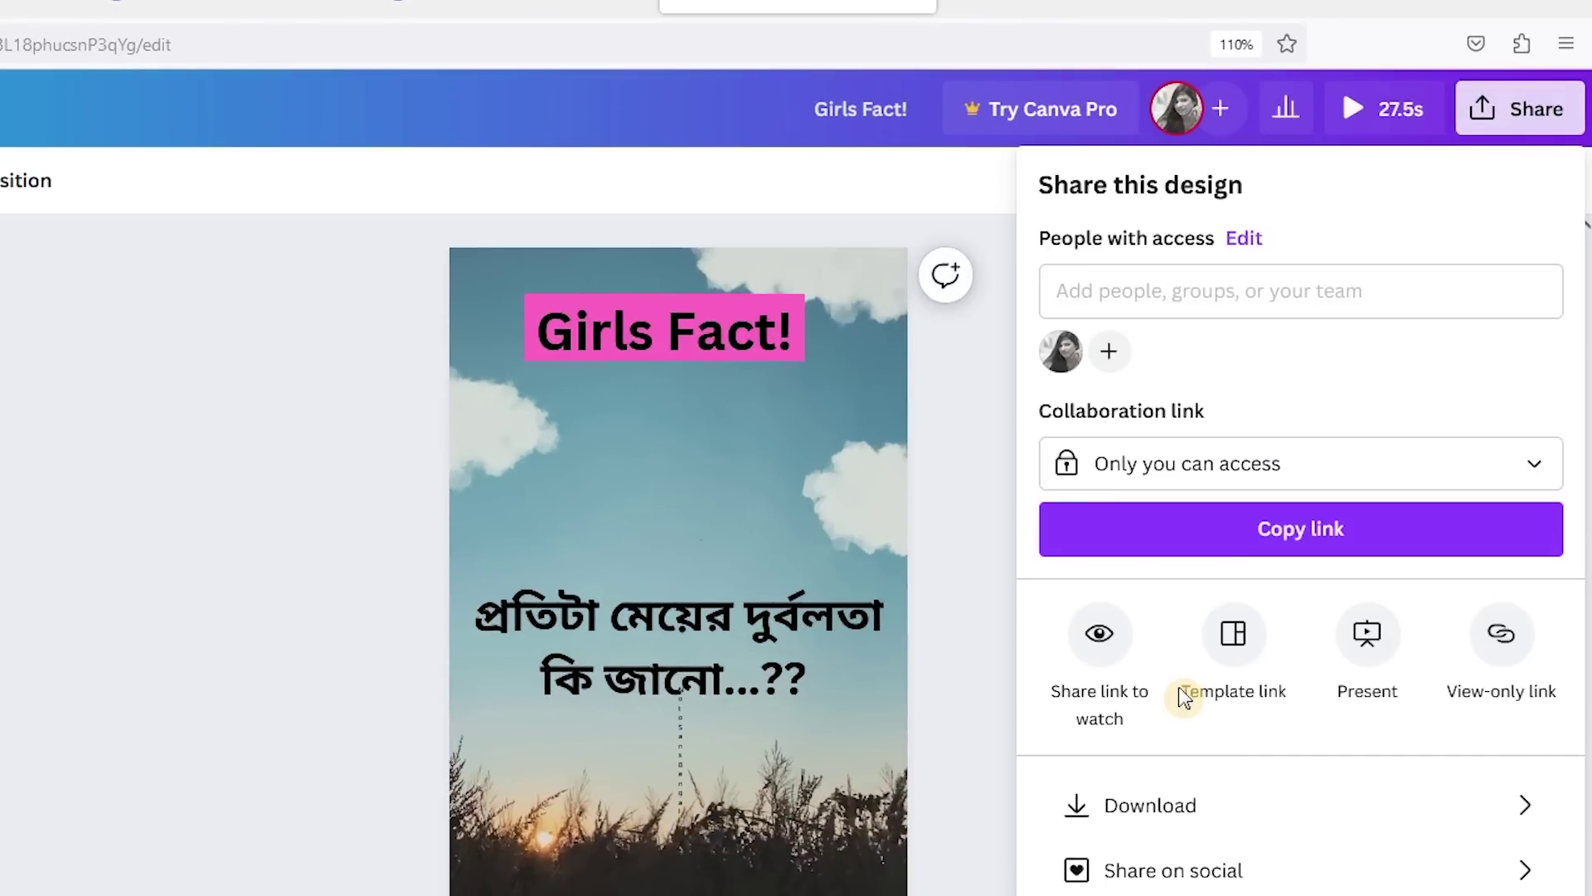
left_click(1213, 805)
left_click(1248, 547)
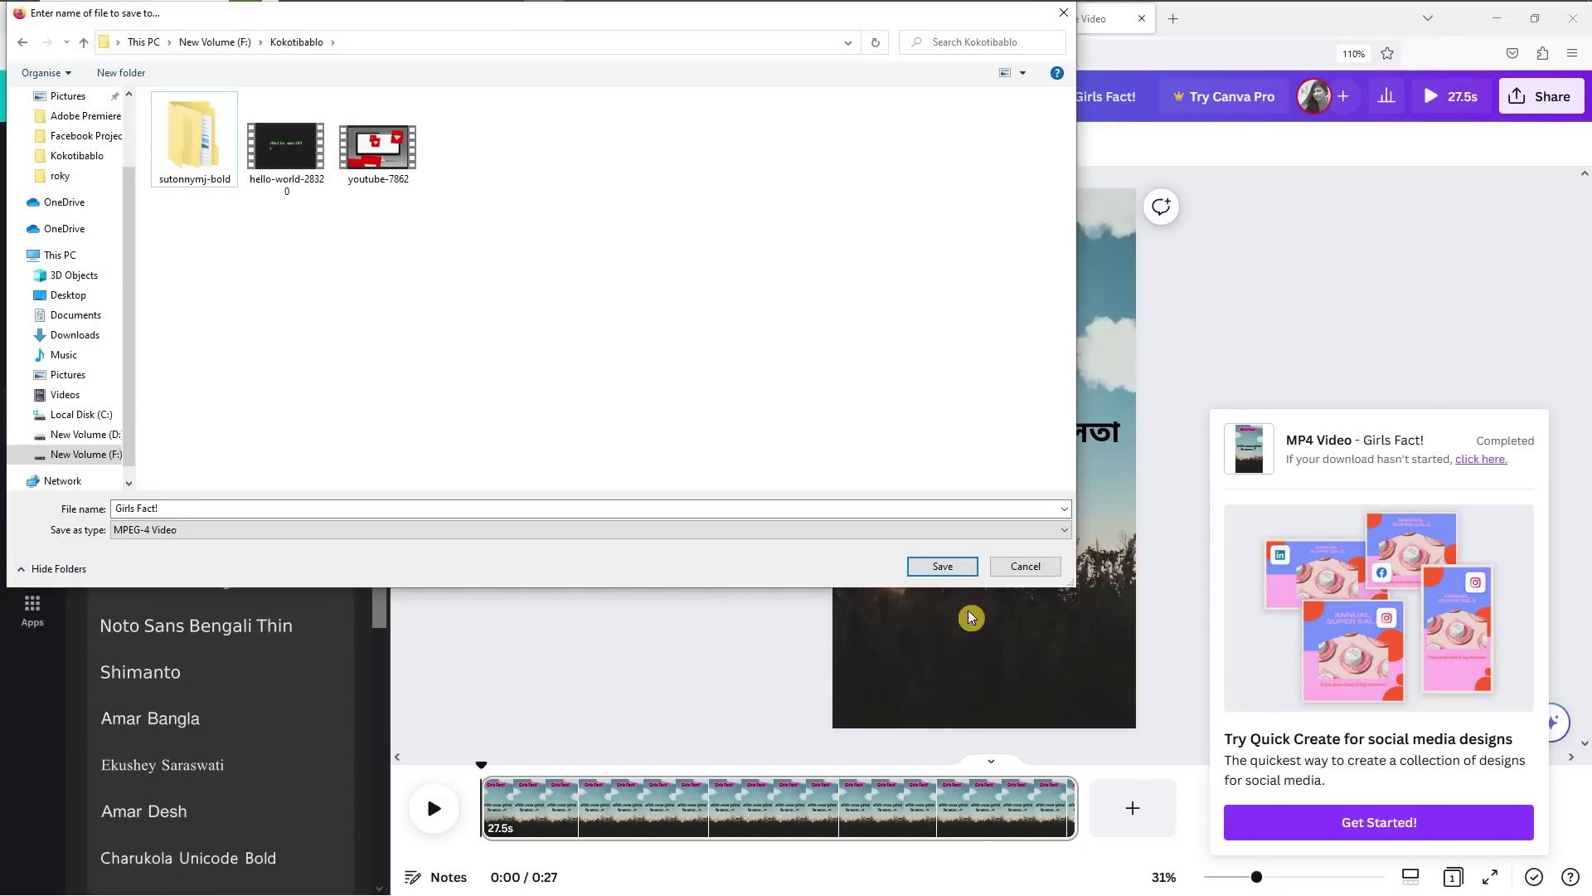
left_click(942, 564)
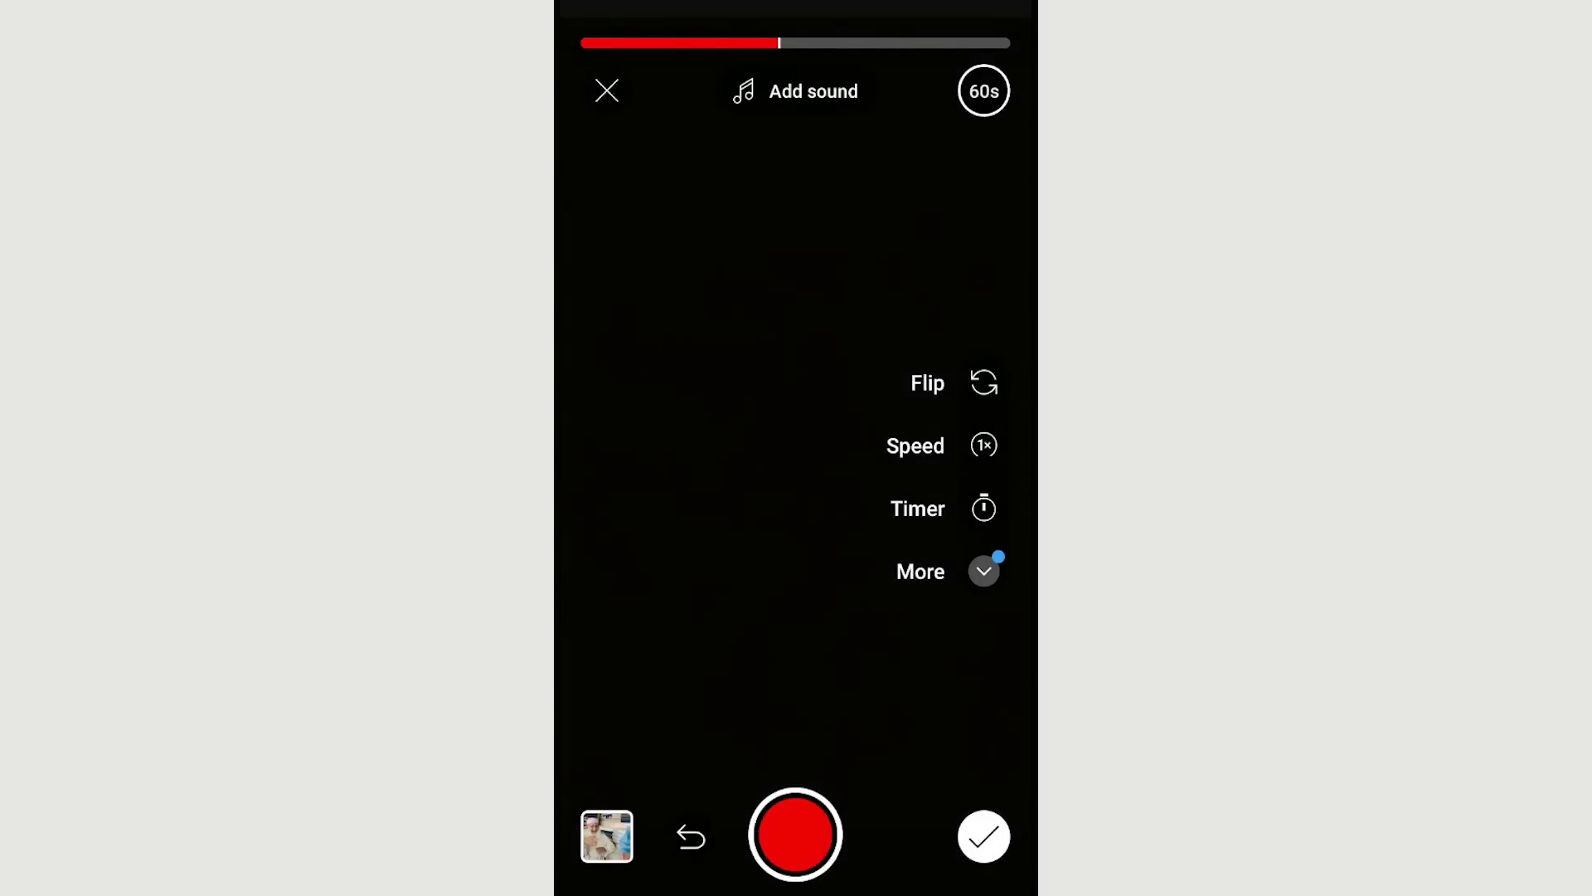
Step: In the YouTube mobile app's Shorts editor, browse the sounds and add "Bilionera (Dee Pete Remix)" by Otilia to the clip
left_click(795, 91)
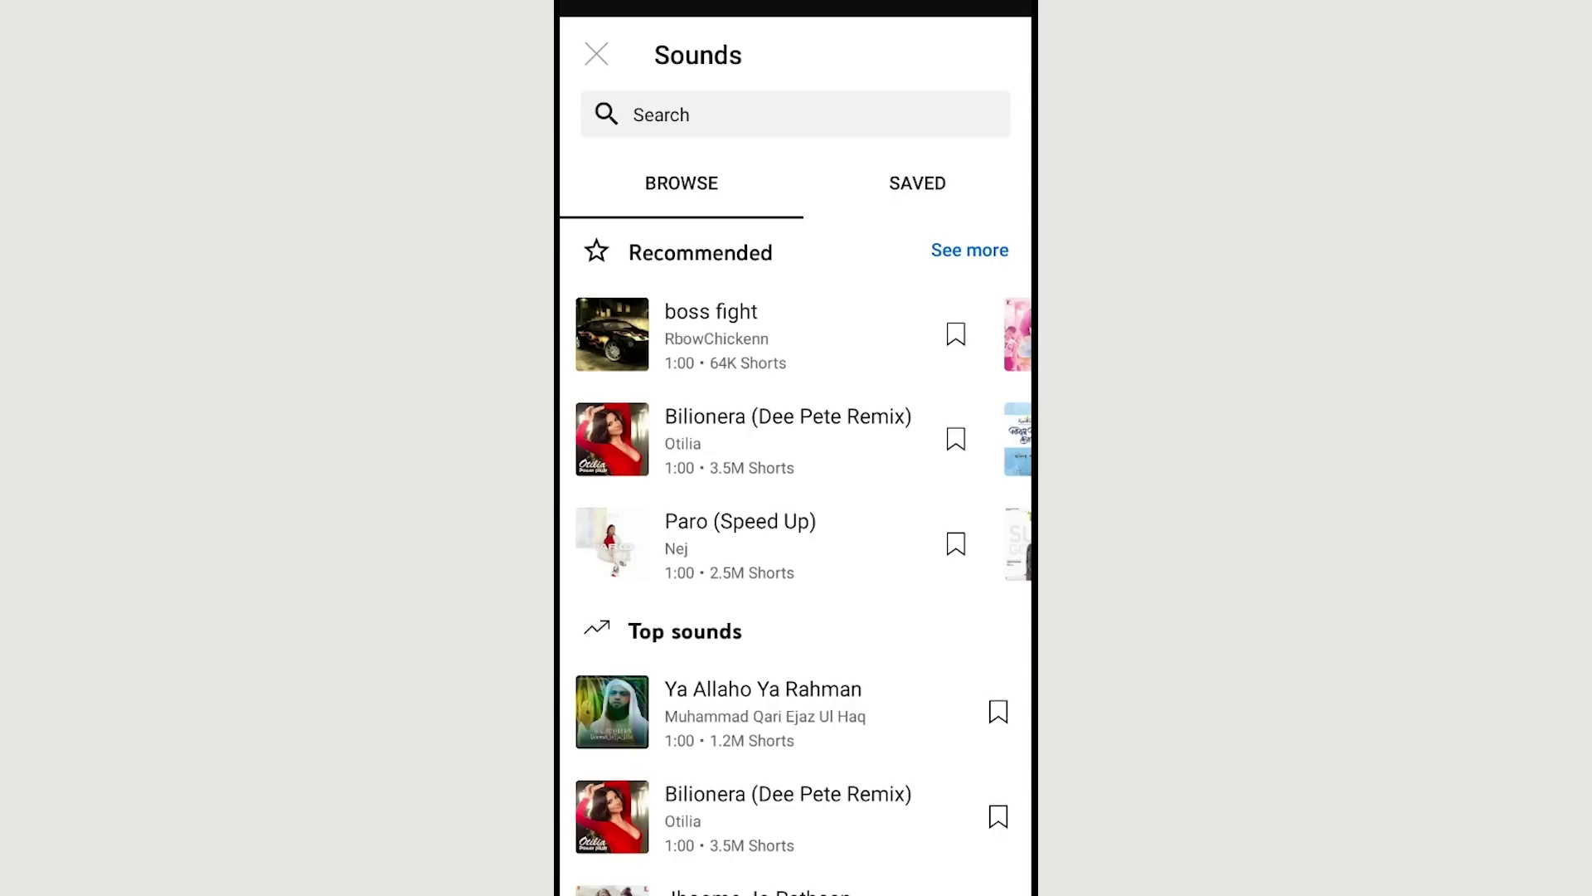
scroll(796, 564, "down", 5)
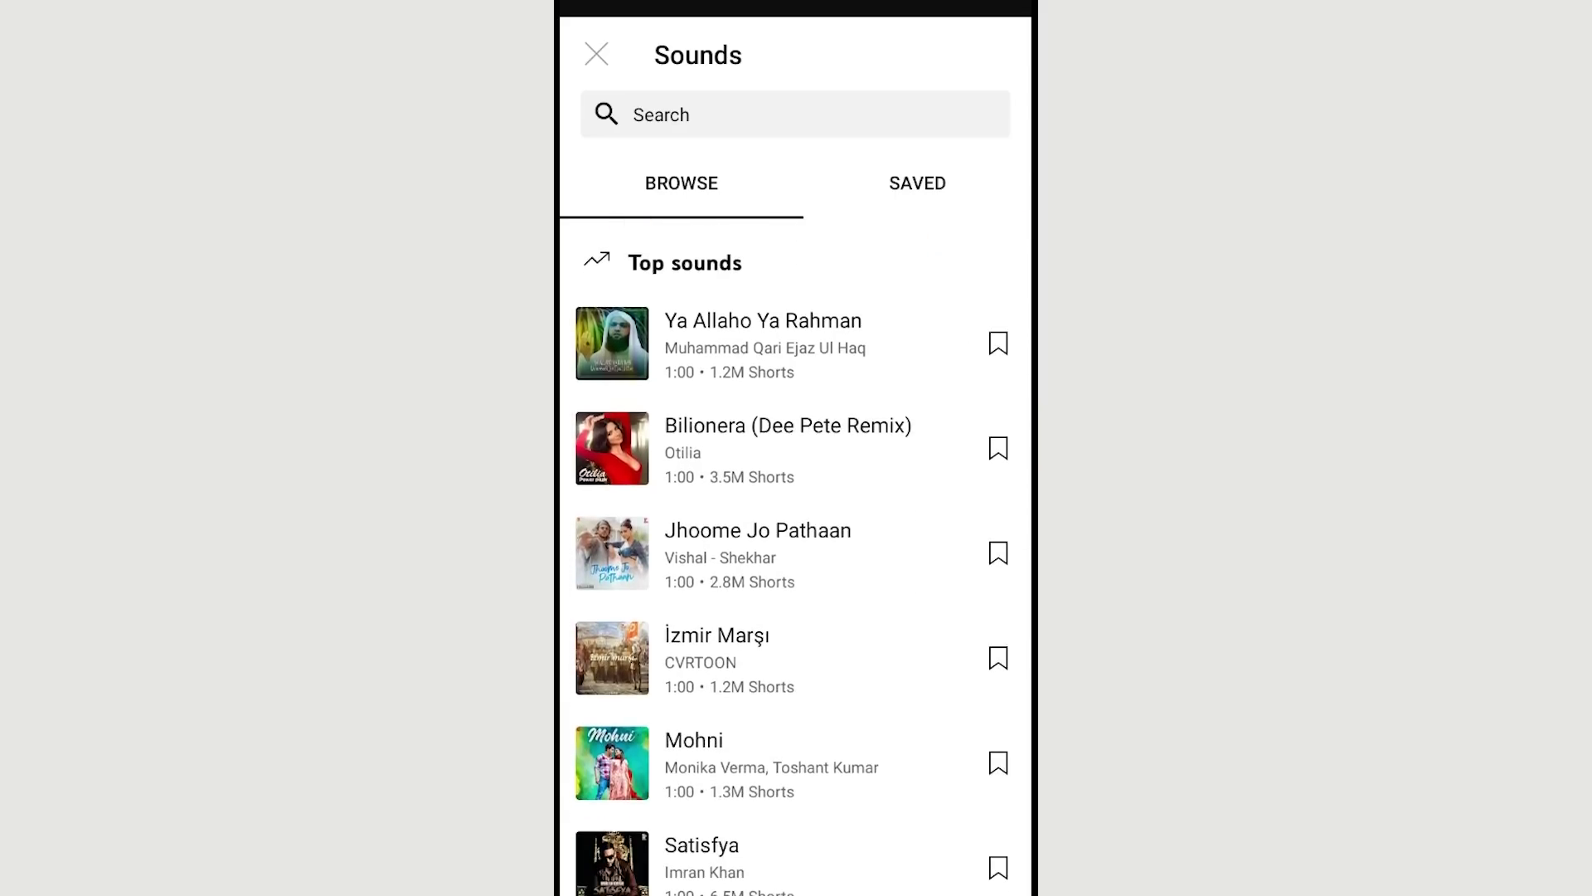
scroll(796, 564, "down", 9)
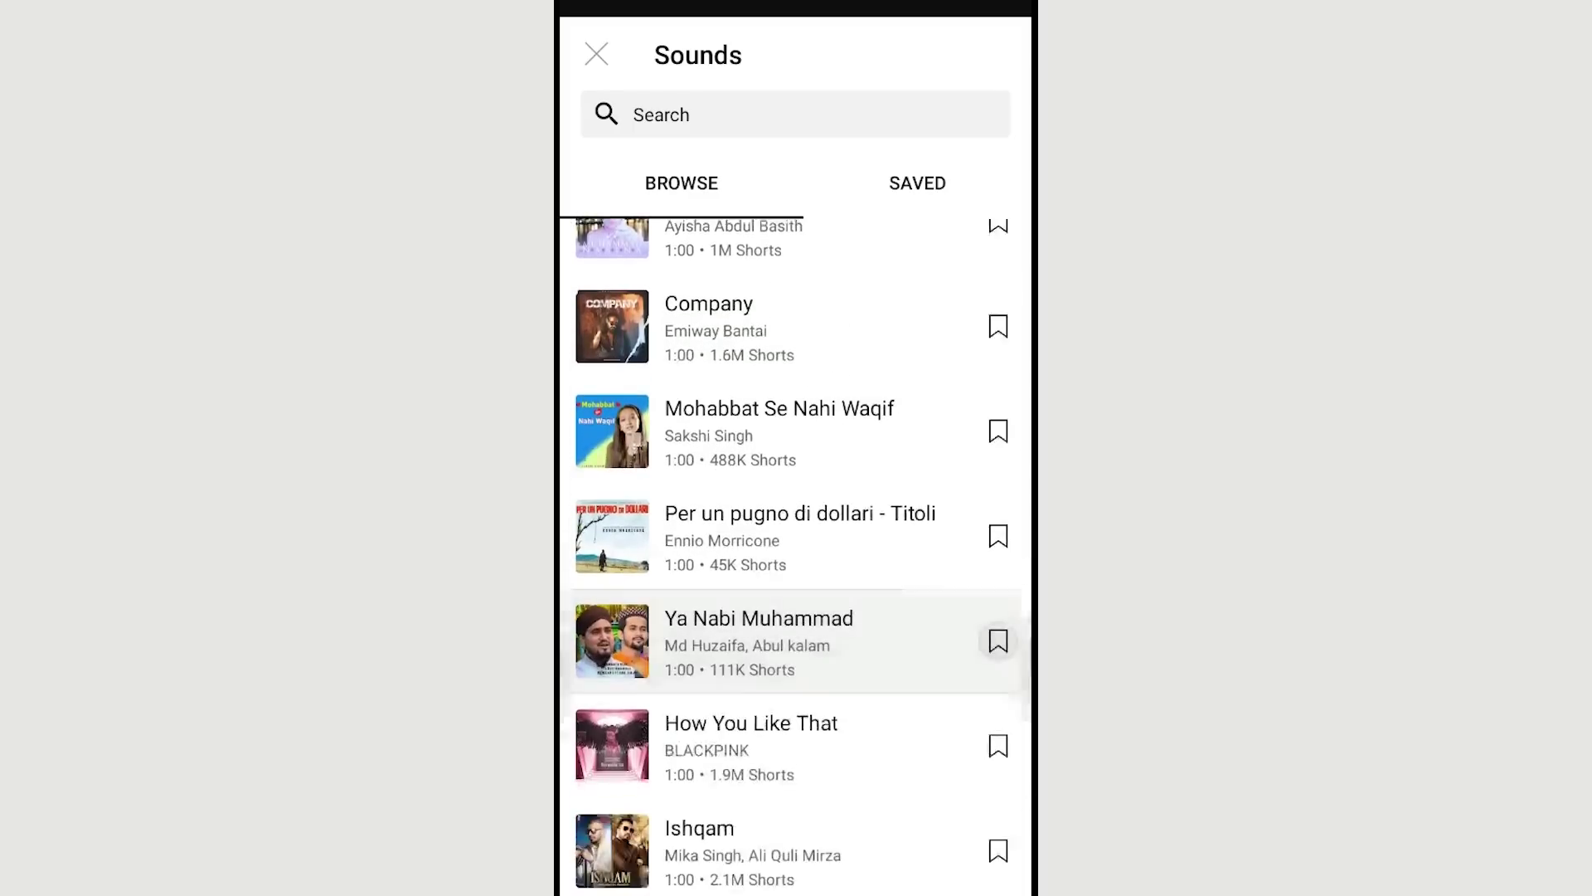
scroll(796, 555, "down", 5)
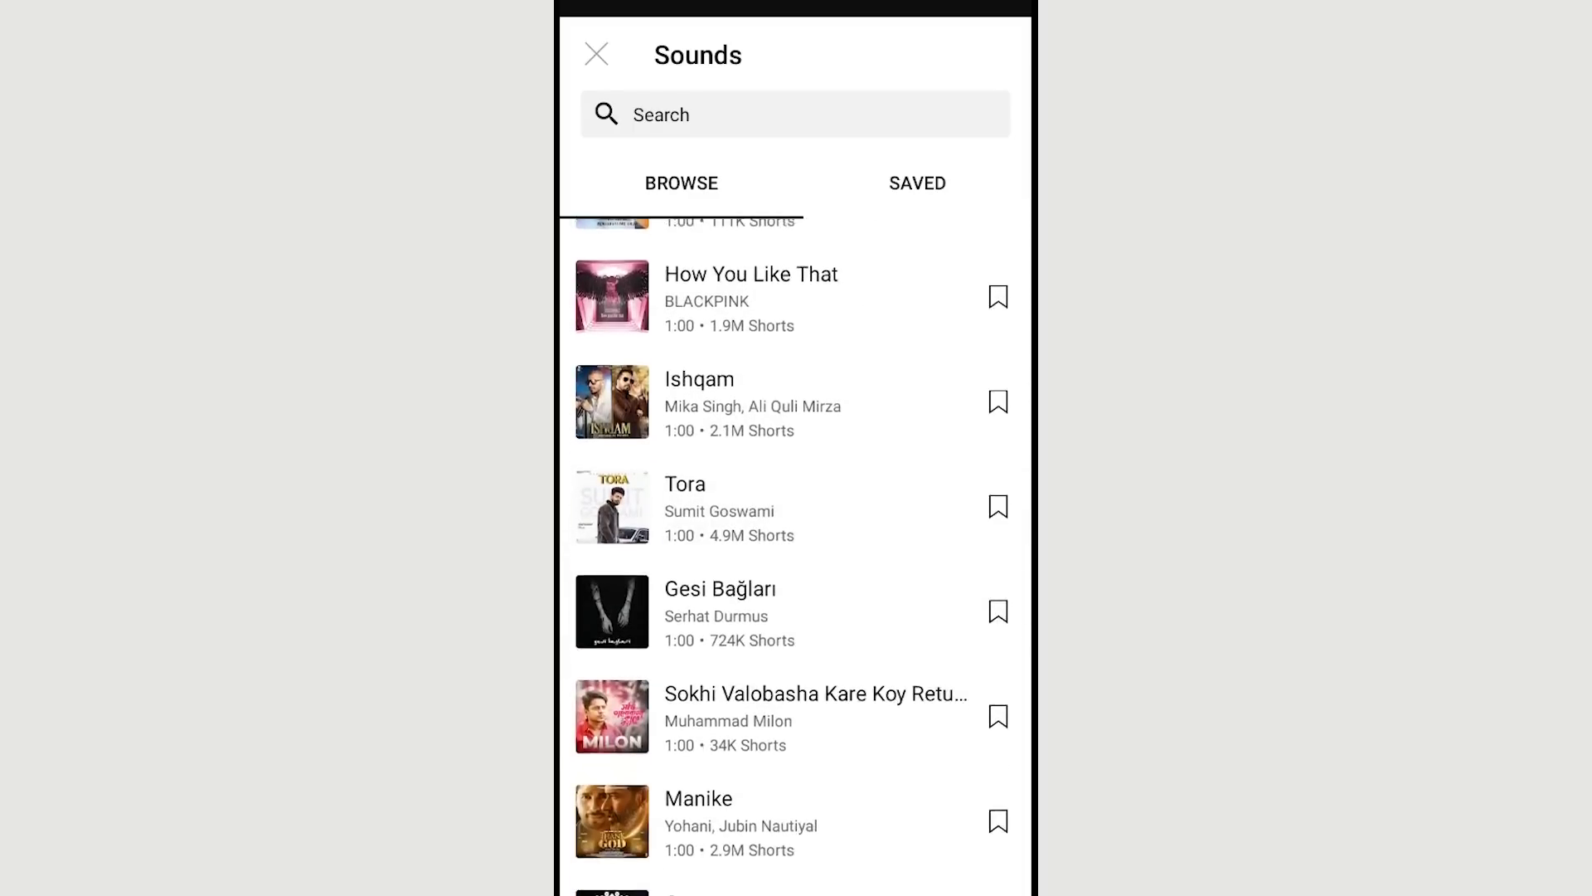
scroll(796, 556, "down", 4)
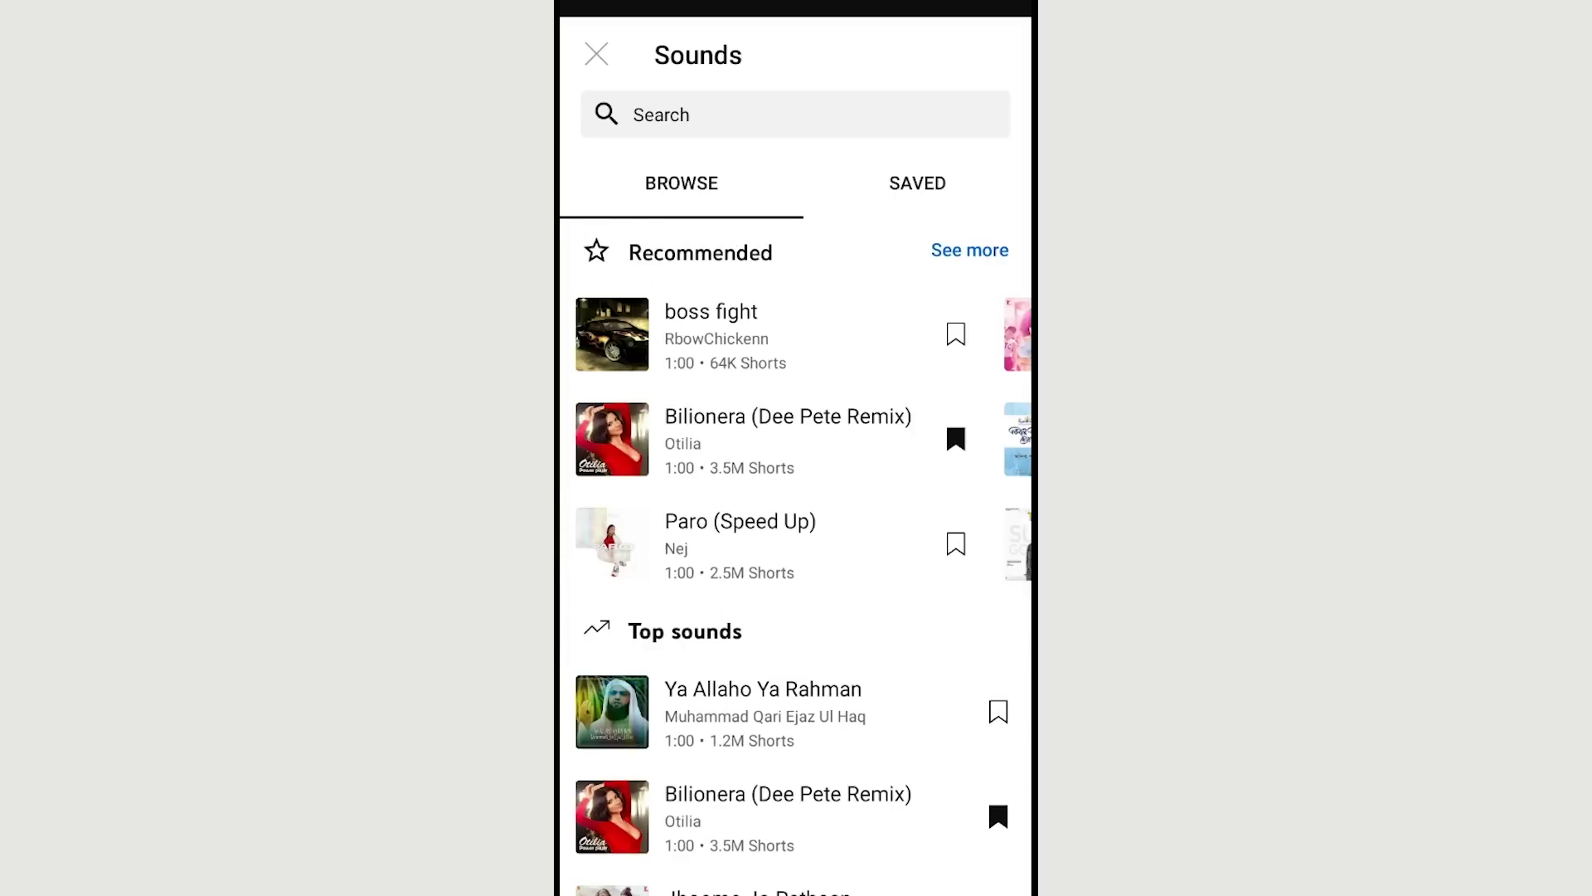
left_click(755, 439)
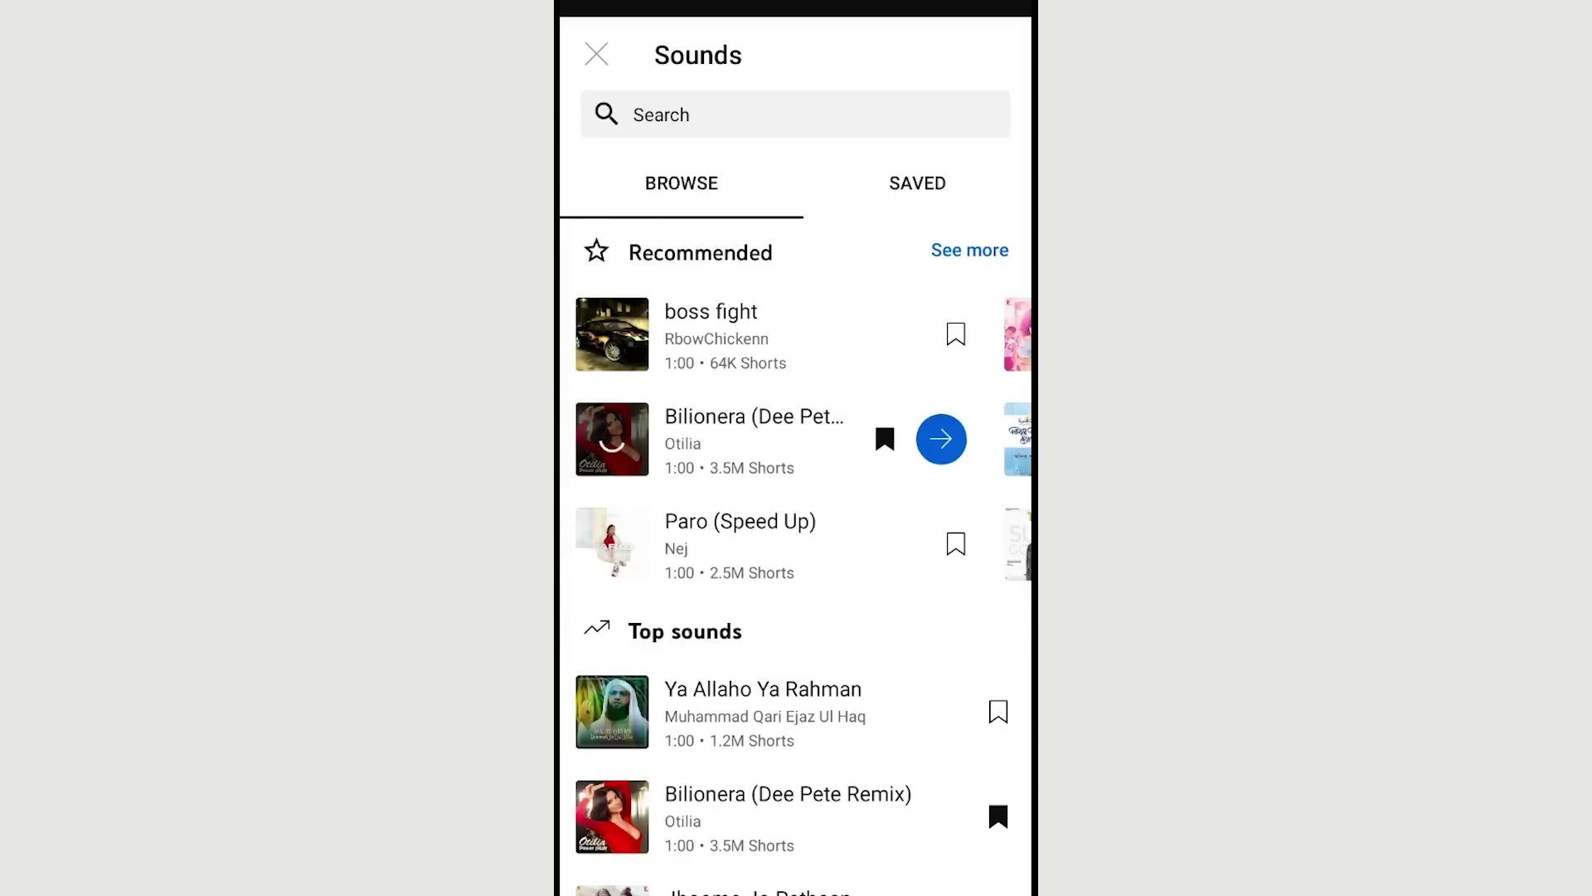
left_click(941, 439)
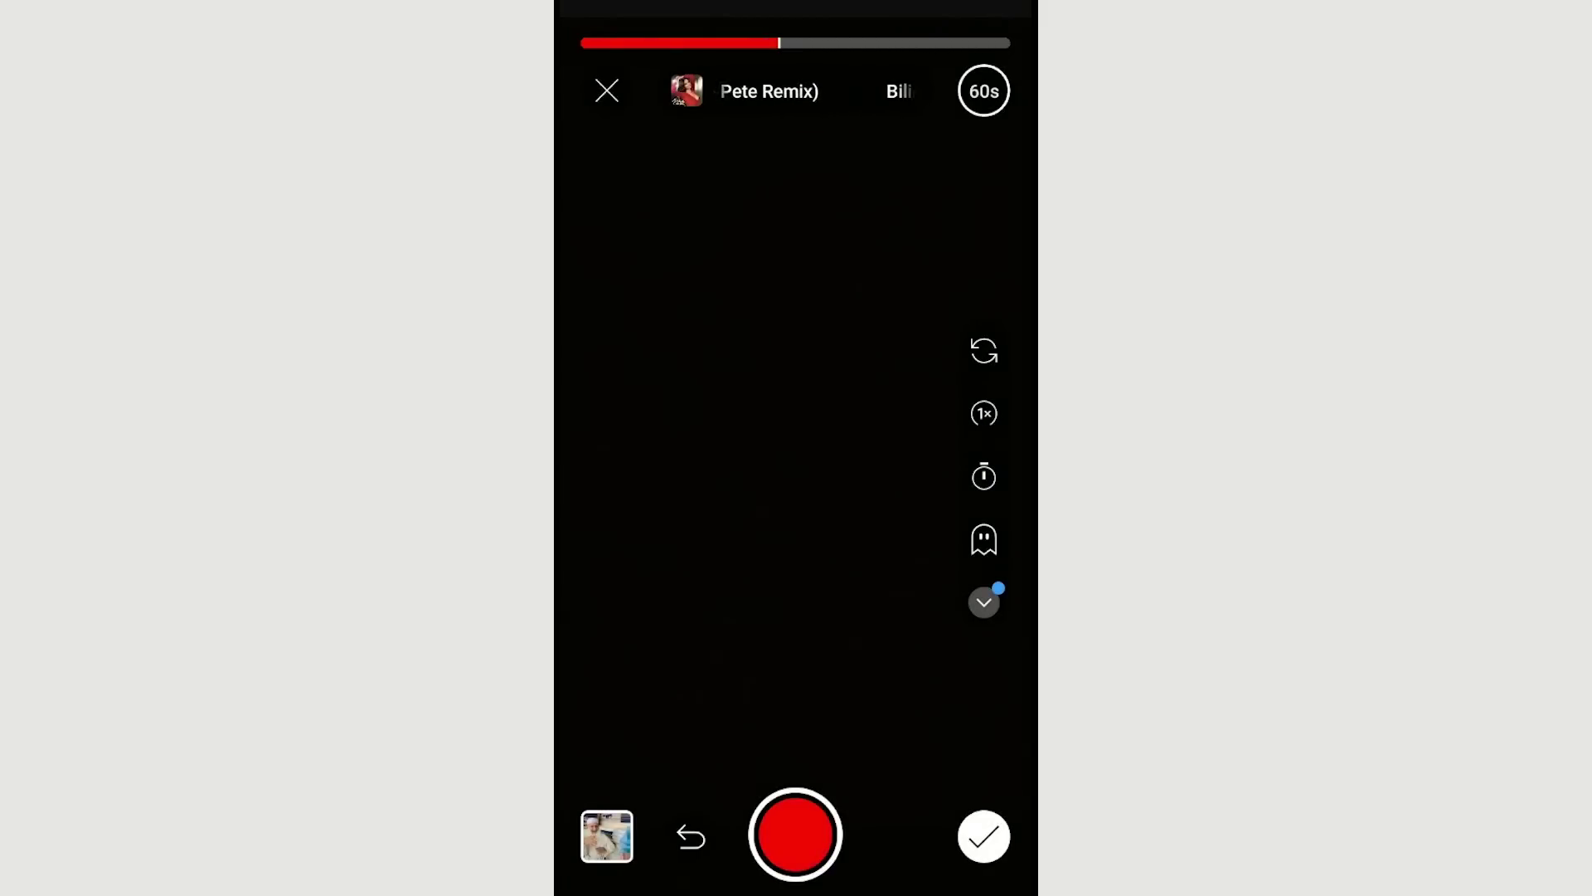
Step: Accept the edited clip, continue to its details and paste the title "মেয়েদের দুর্বলতা কি জানো..??🤔#shorts#facts"
left_click(983, 836)
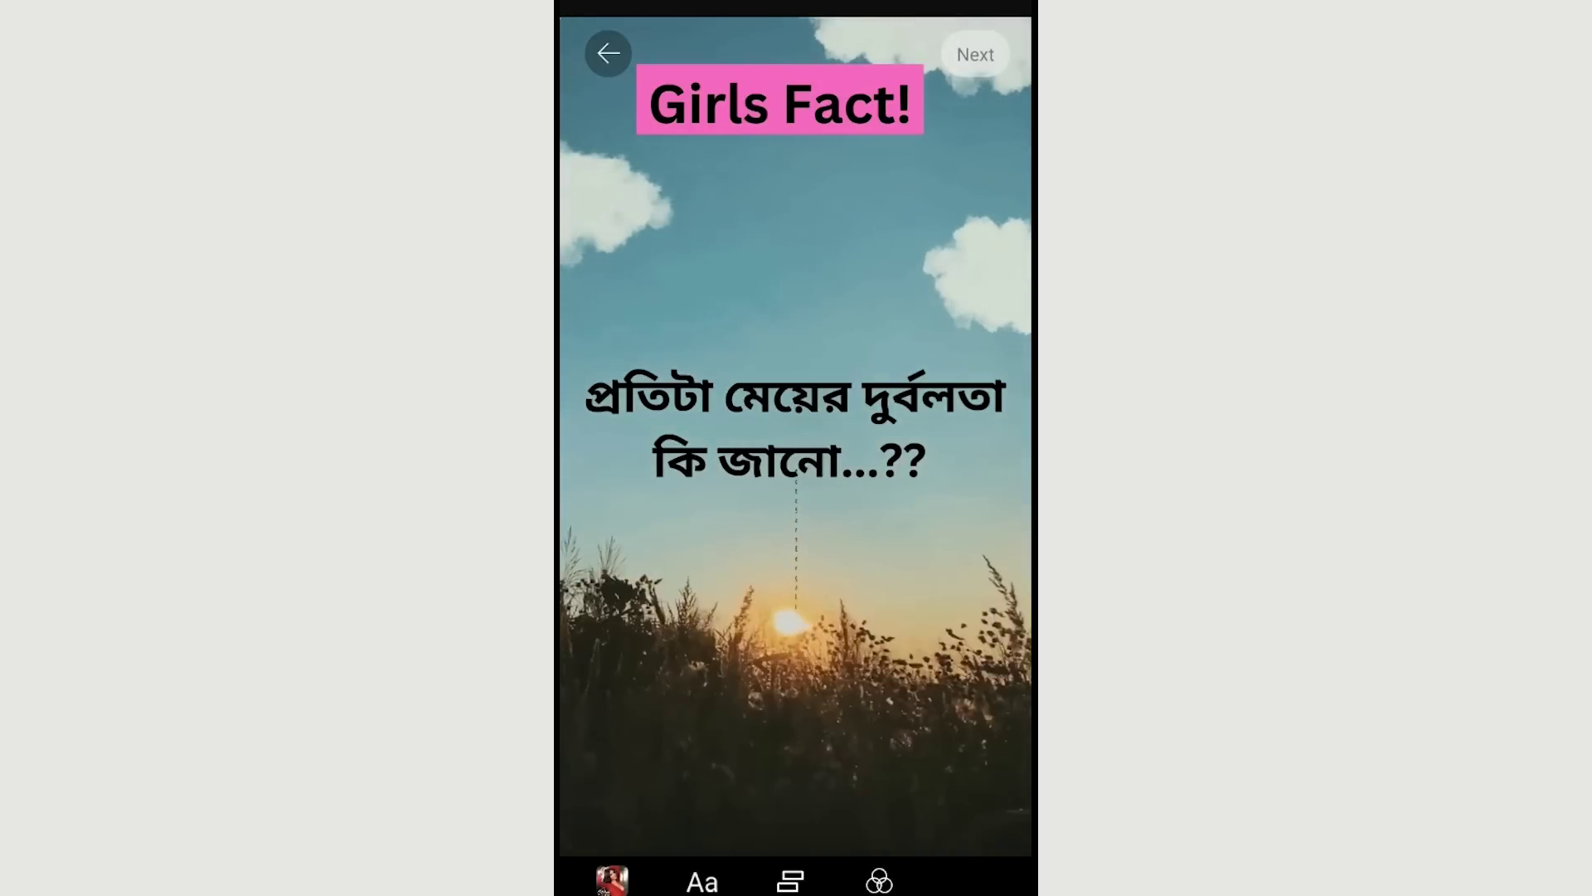
left_click(975, 54)
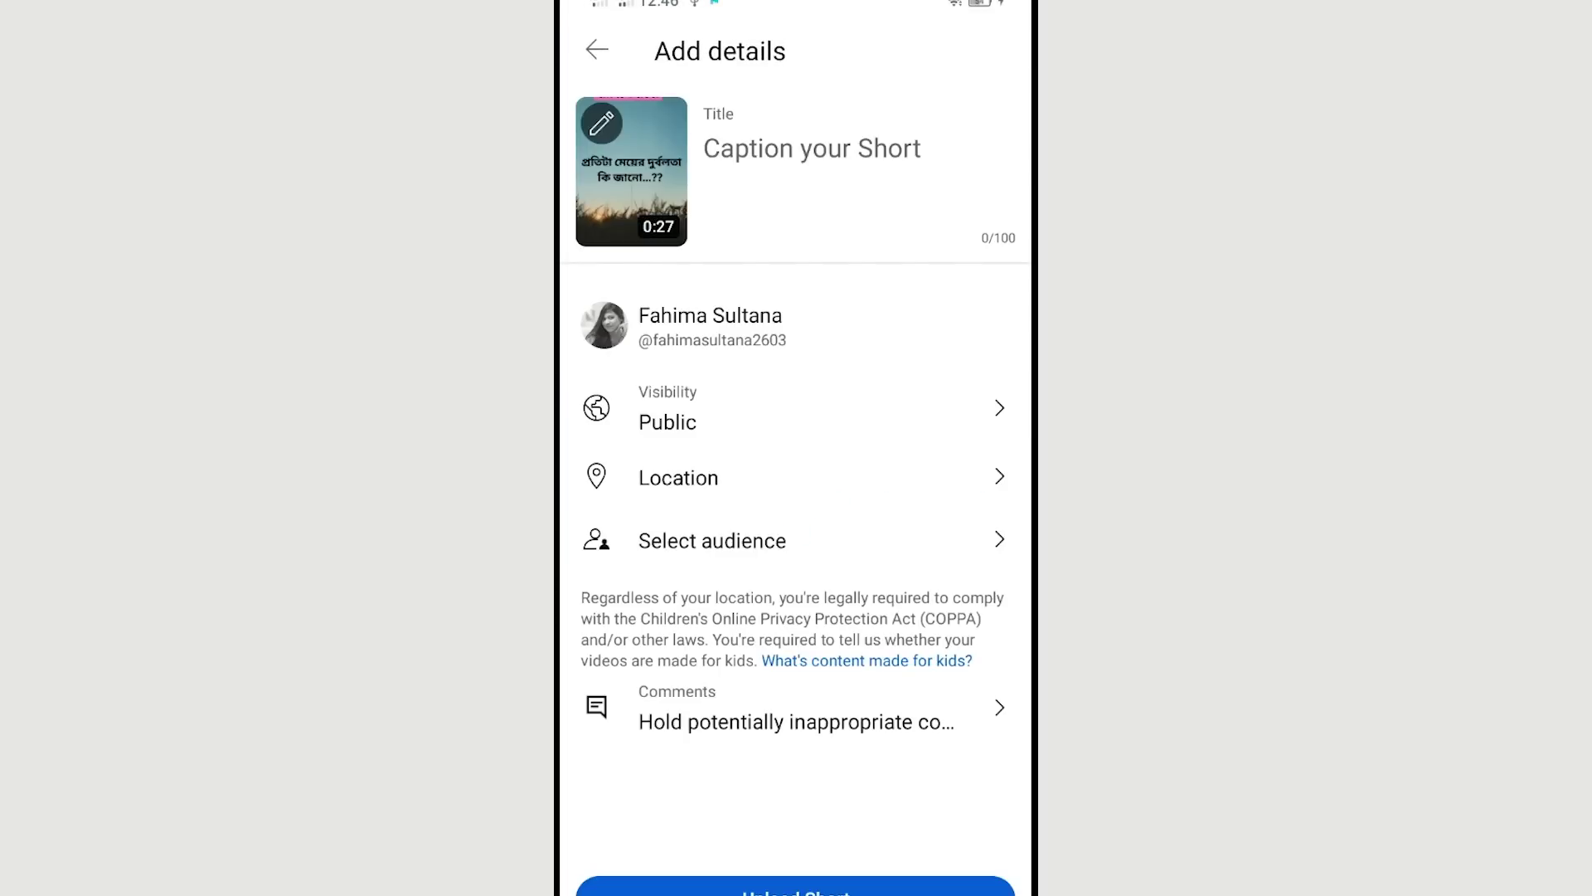
left_click(747, 148)
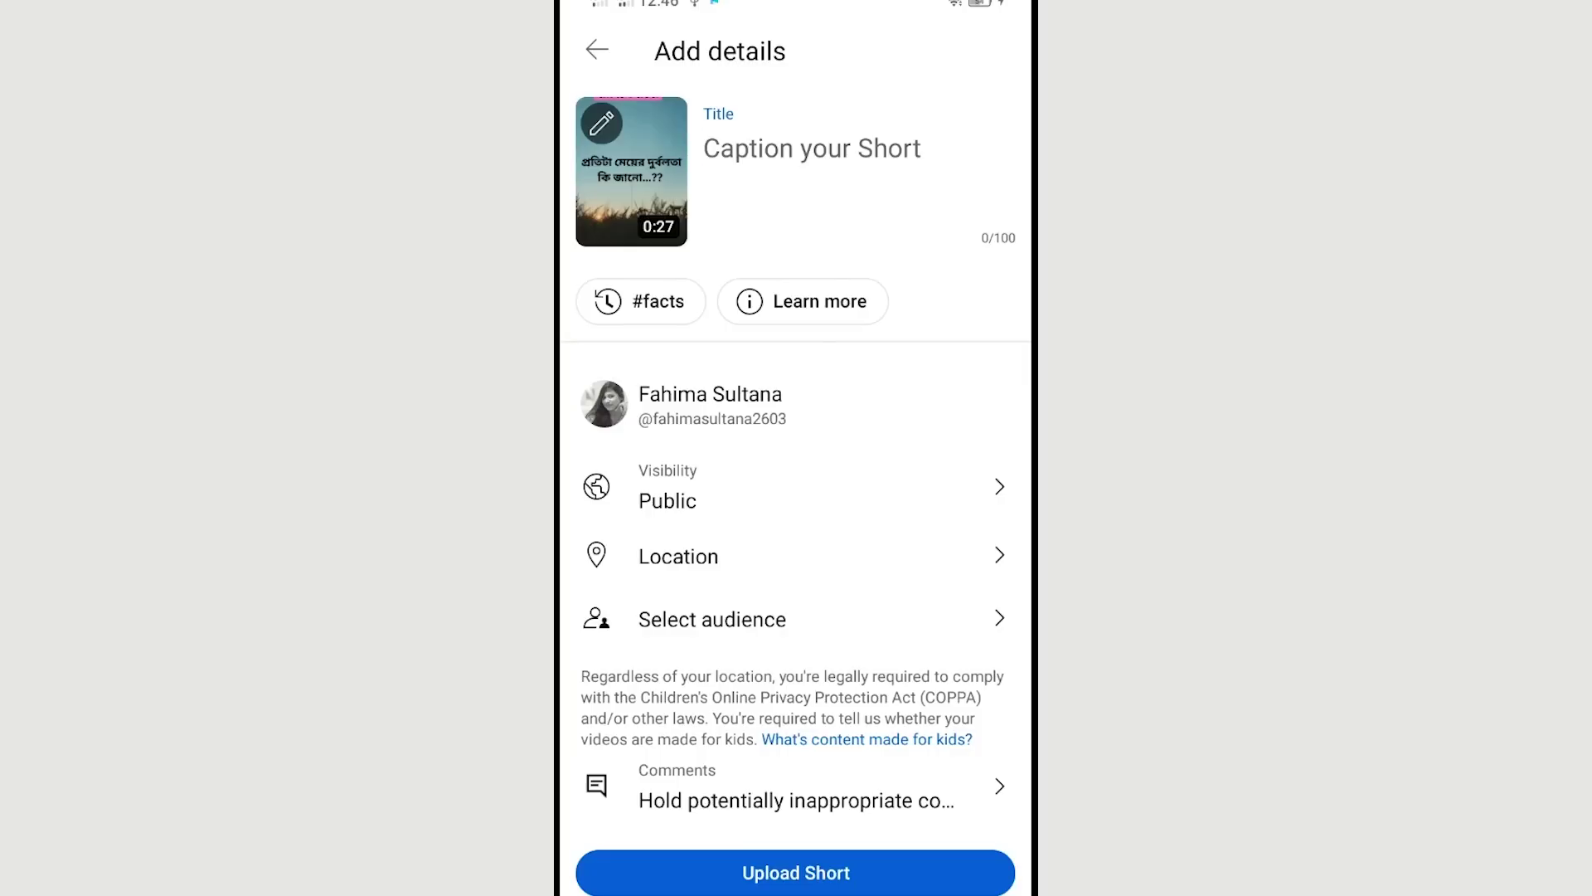
left_click(705, 149)
left_click(705, 174)
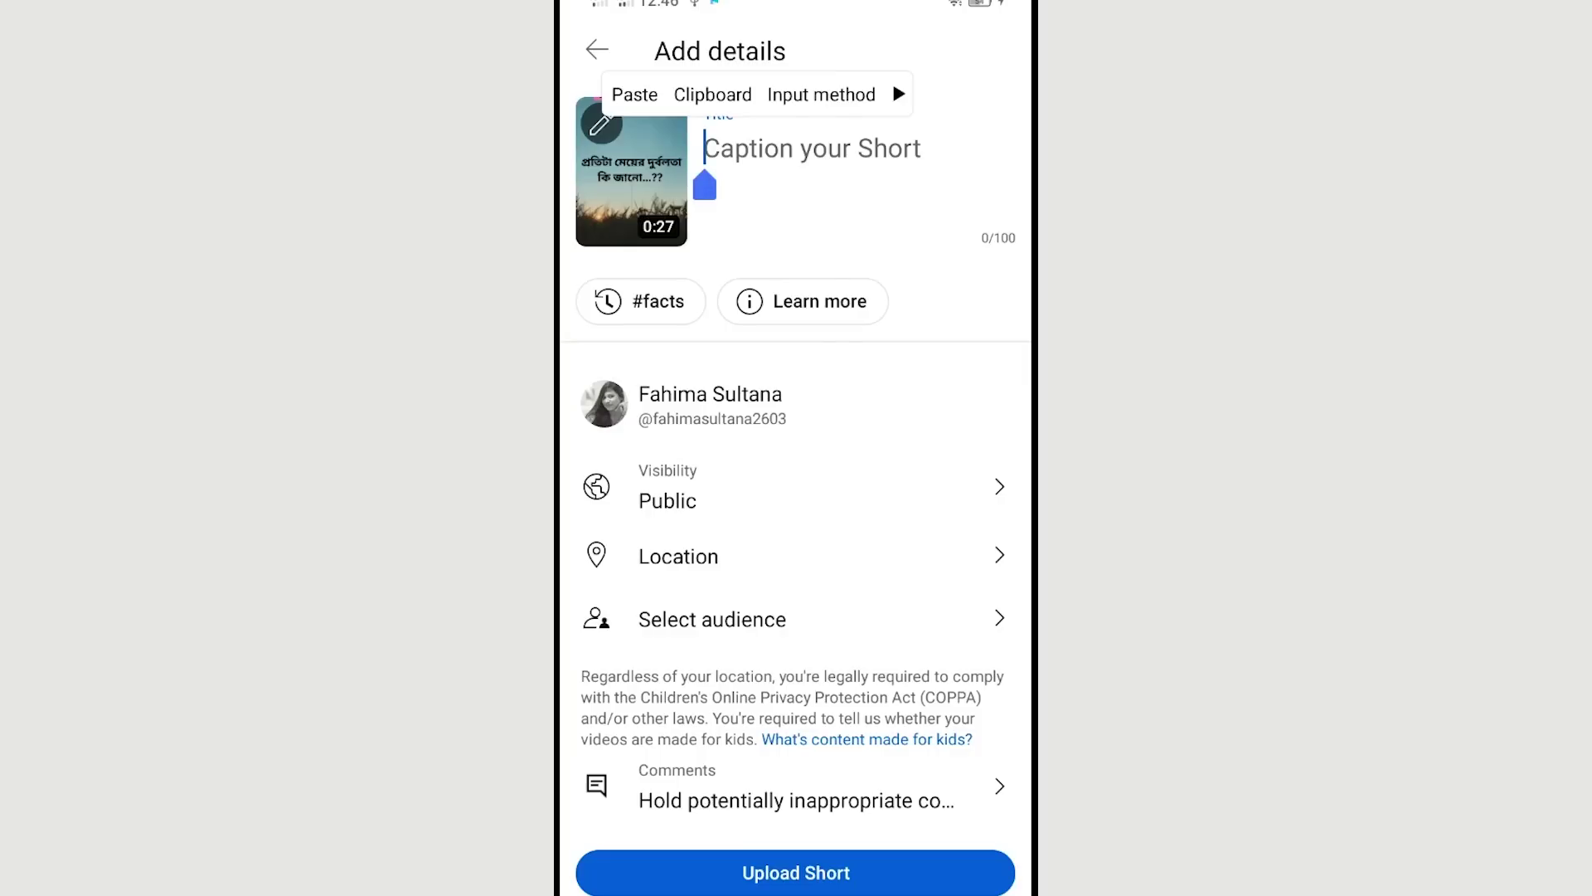
left_click(633, 91)
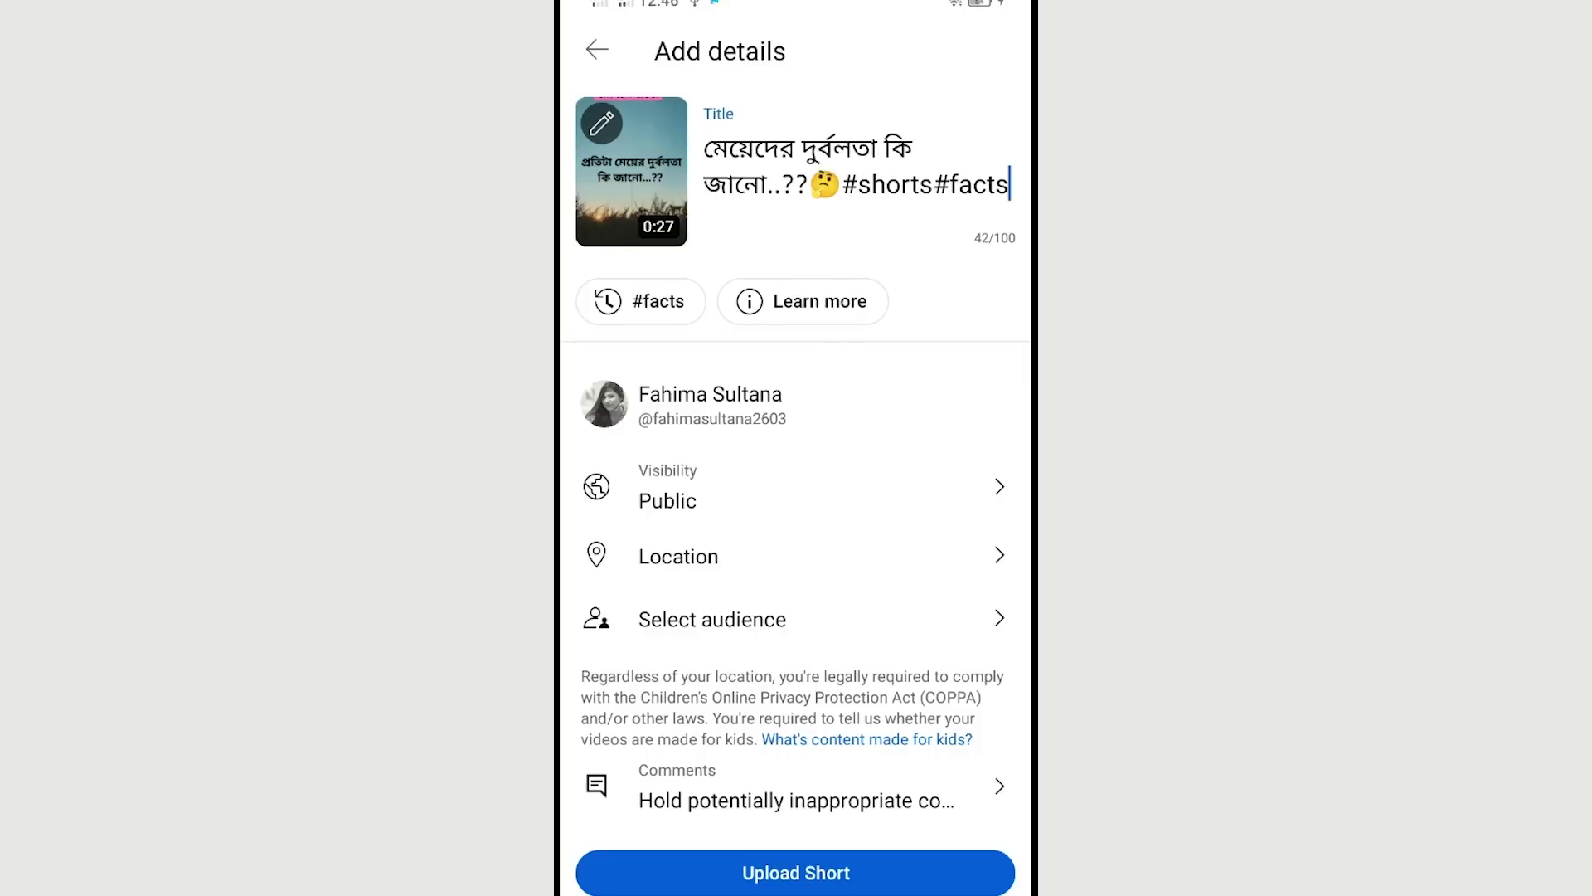